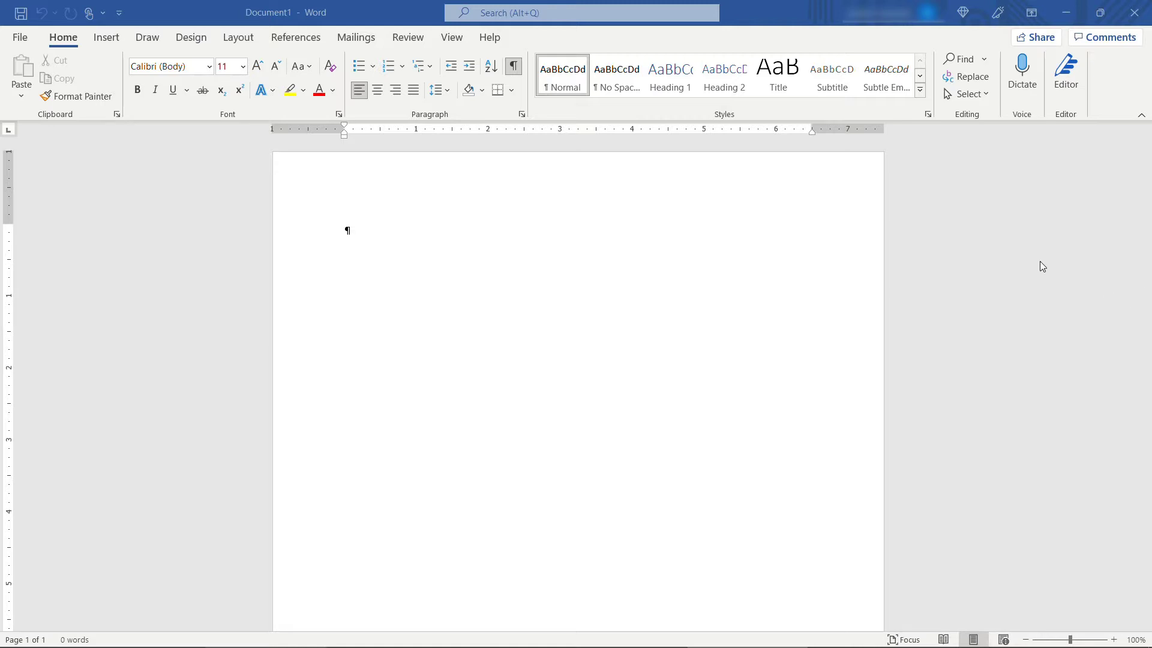
Insert a 4-column by 8-row table from the Insert tab's table grid
left_click(108, 38)
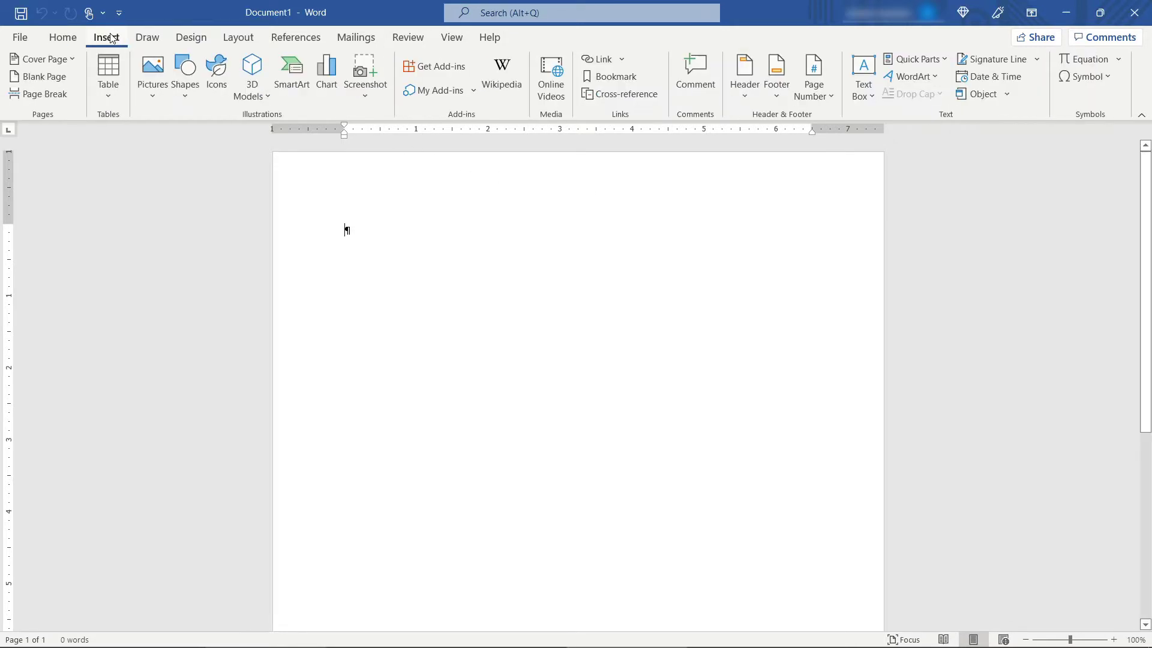
left_click(111, 97)
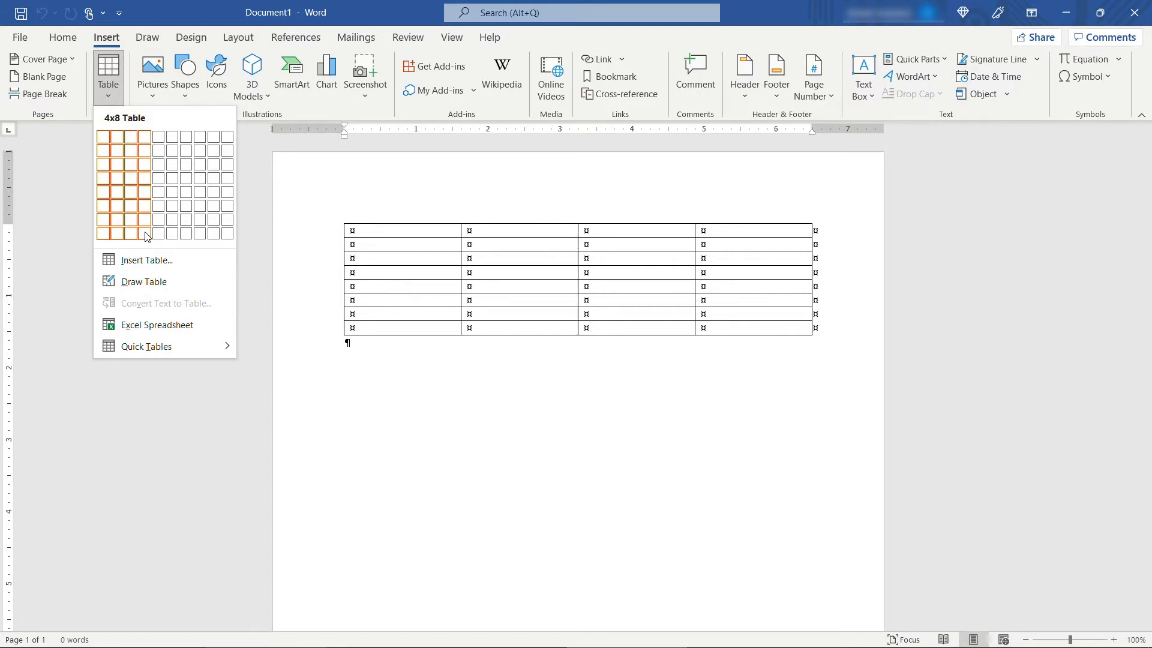
left_click(147, 236)
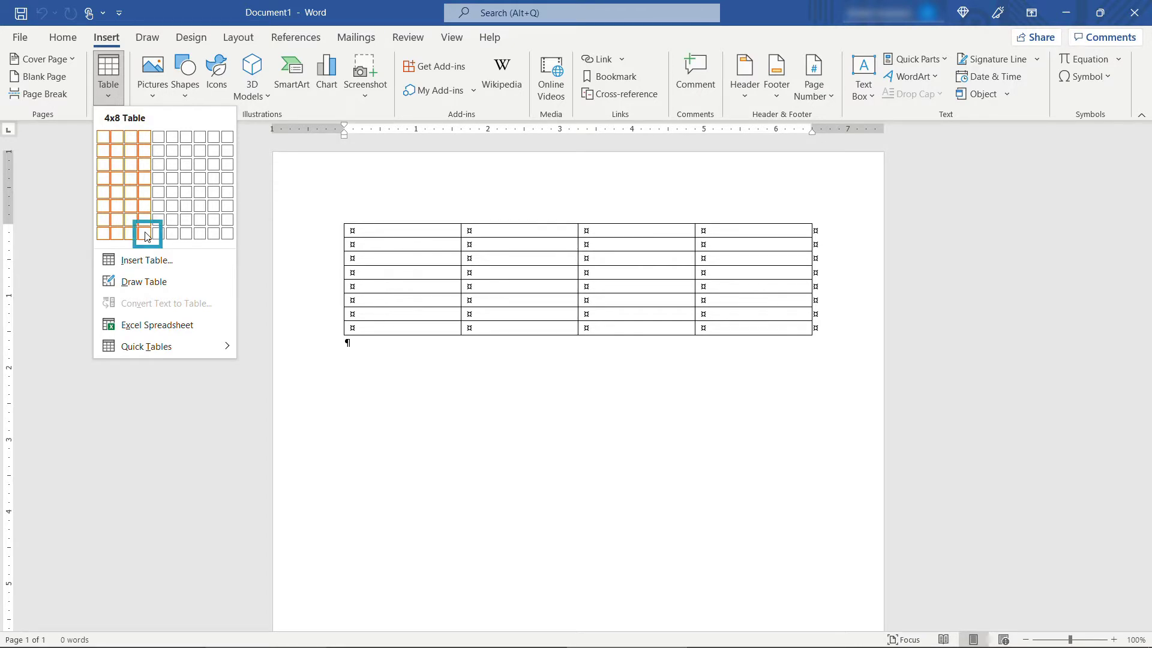
Enter the headers First Name, Last Name, Job Title and Performance Rating across the first row
left_click(393, 356)
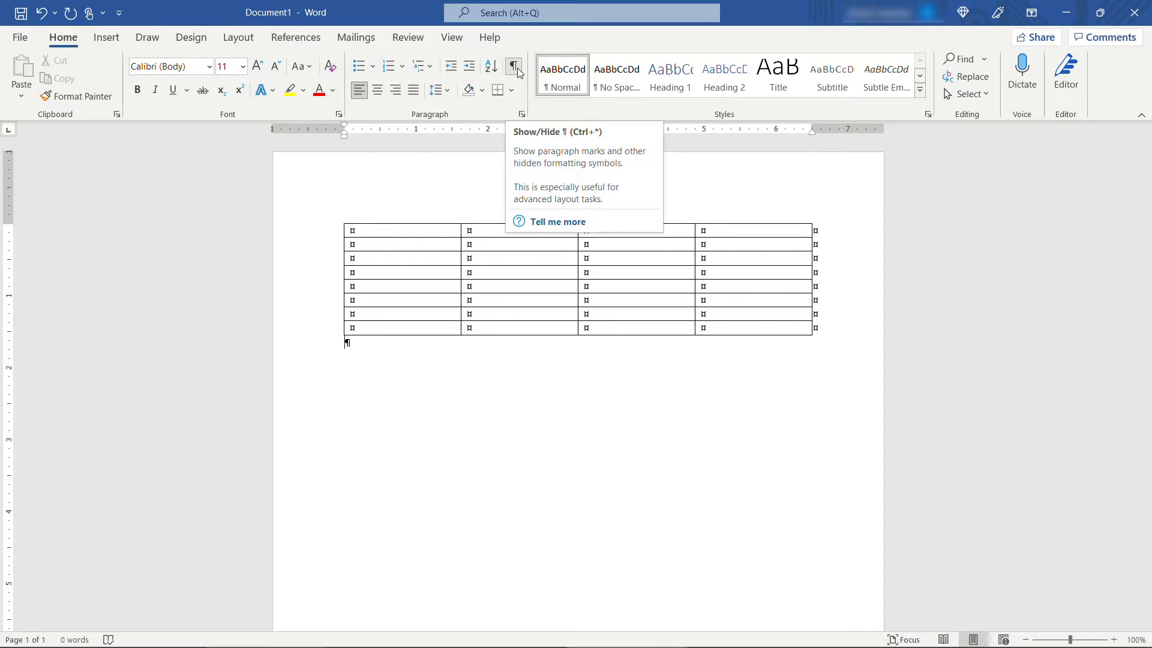
left_click(358, 233)
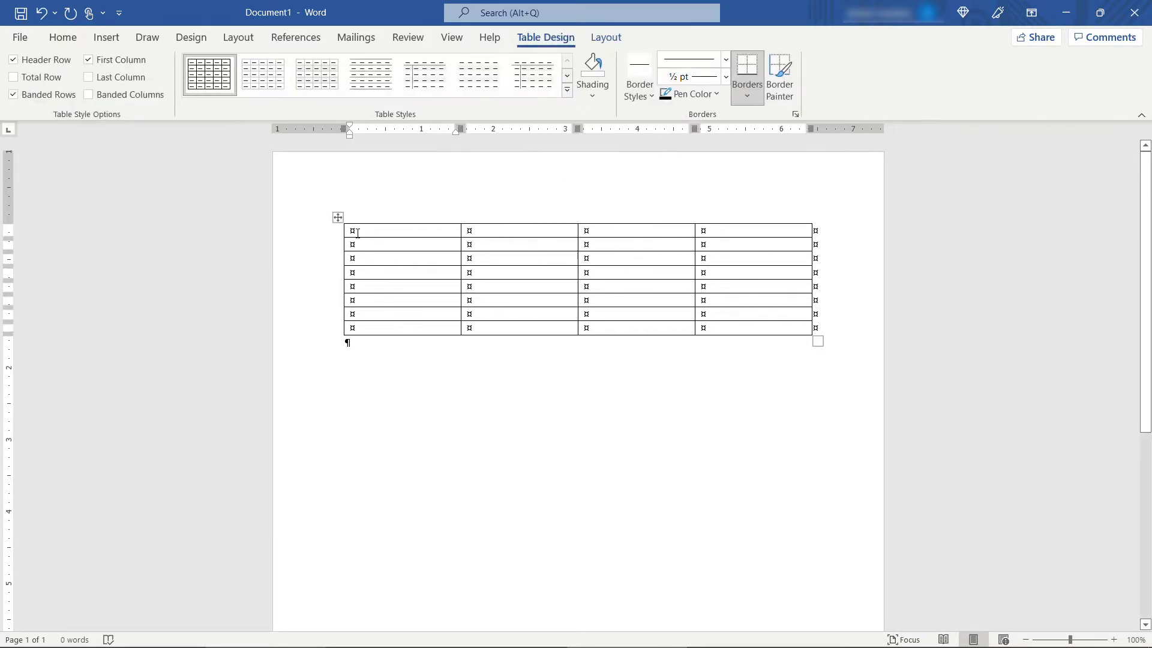
type("Fi")
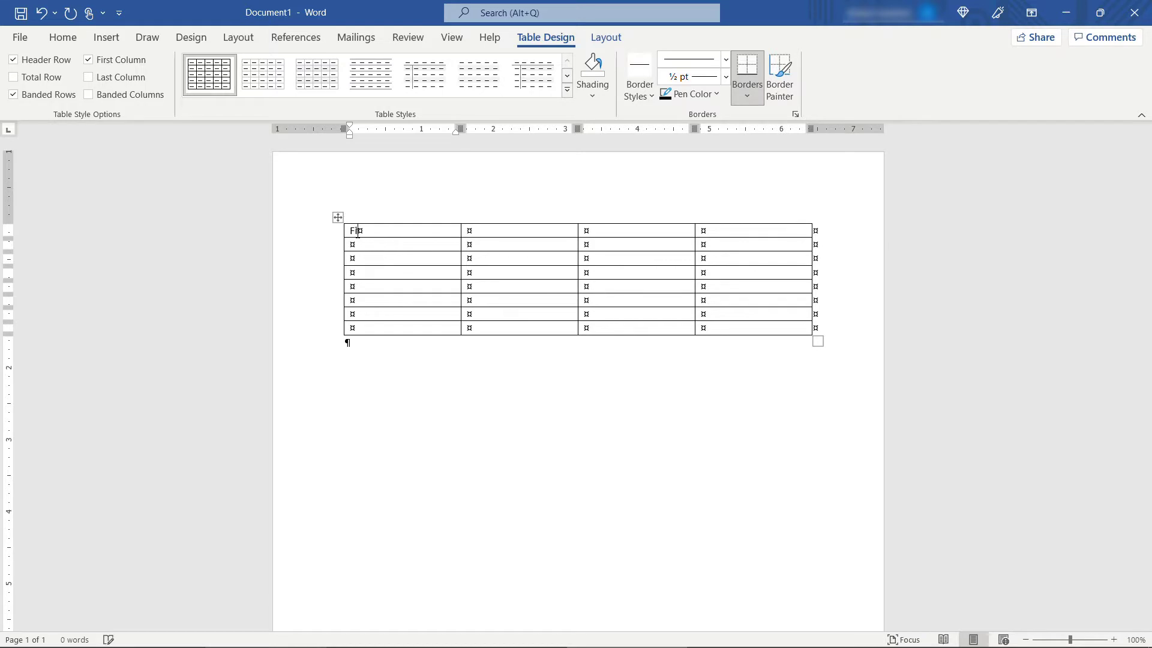
type("rst Name")
key("Tab")
type("Last")
type(" Name")
key("Tab")
type("Job Title")
key("Tab")
type("Perofr")
key("BackSpace")
key("BackSpace")
key("BackSpace")
type("formance Rating")
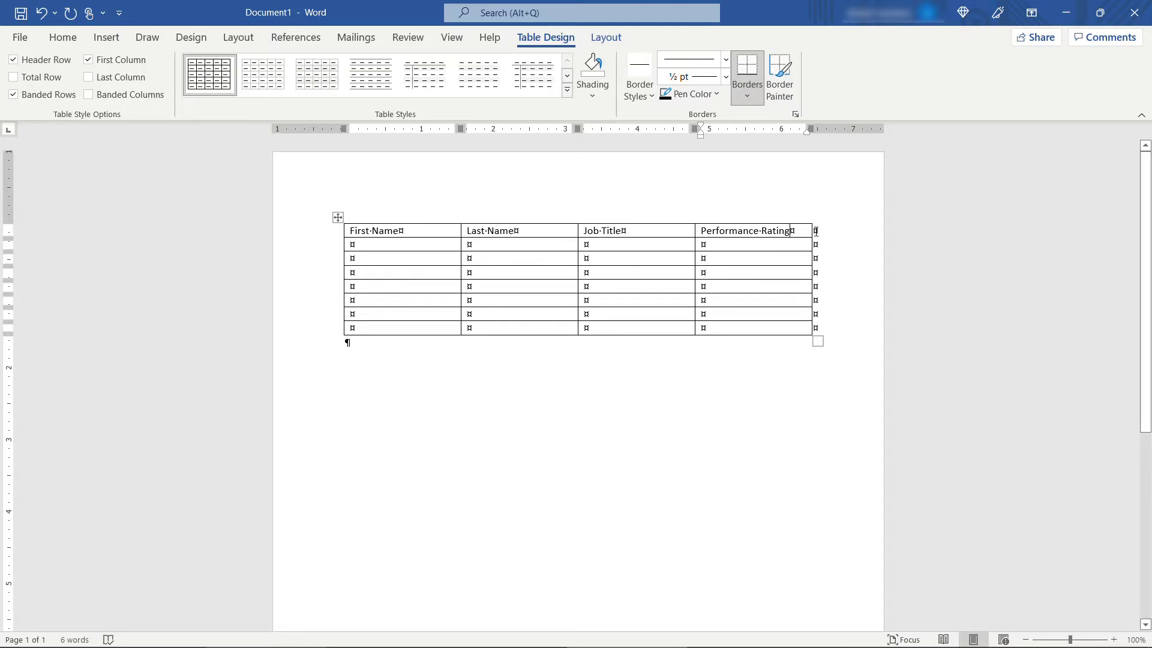
Insert a new empty column at the table's right edge, after Performance Rating
right_click(795, 230)
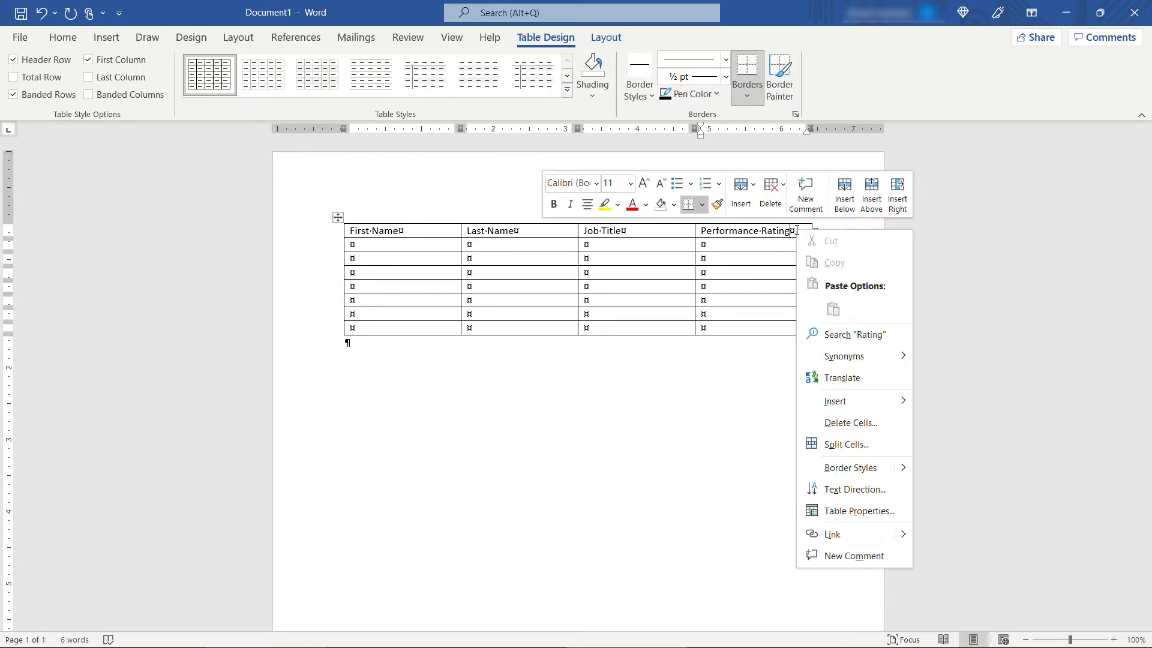
mouse_move(835, 401)
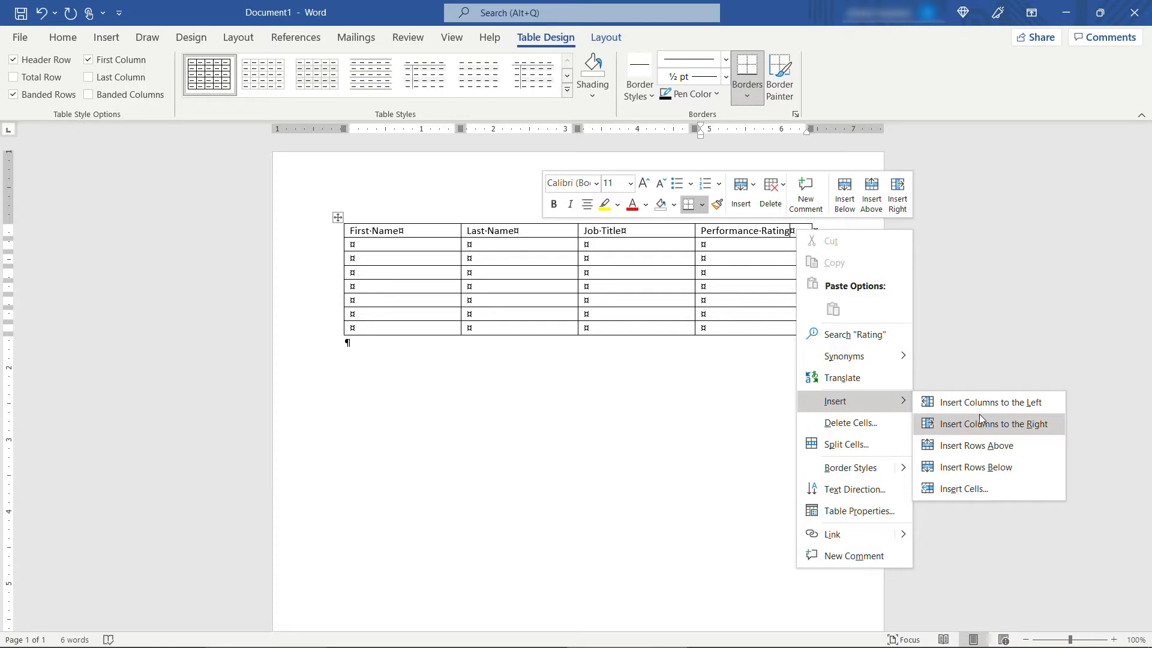
left_click(978, 414)
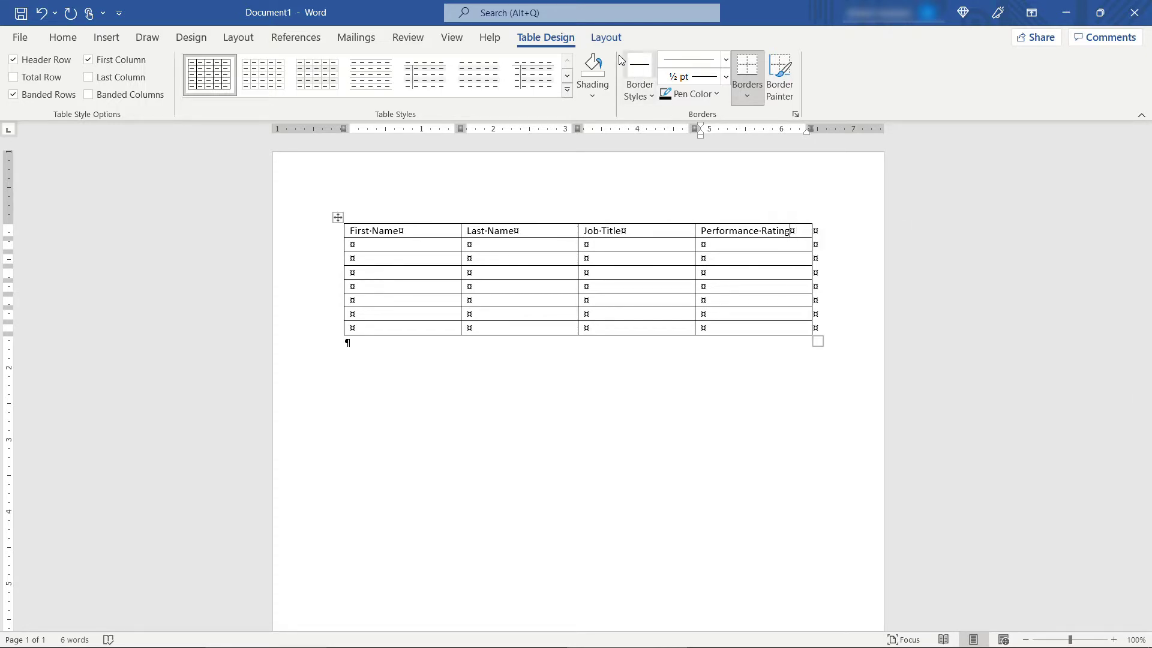
left_click(606, 38)
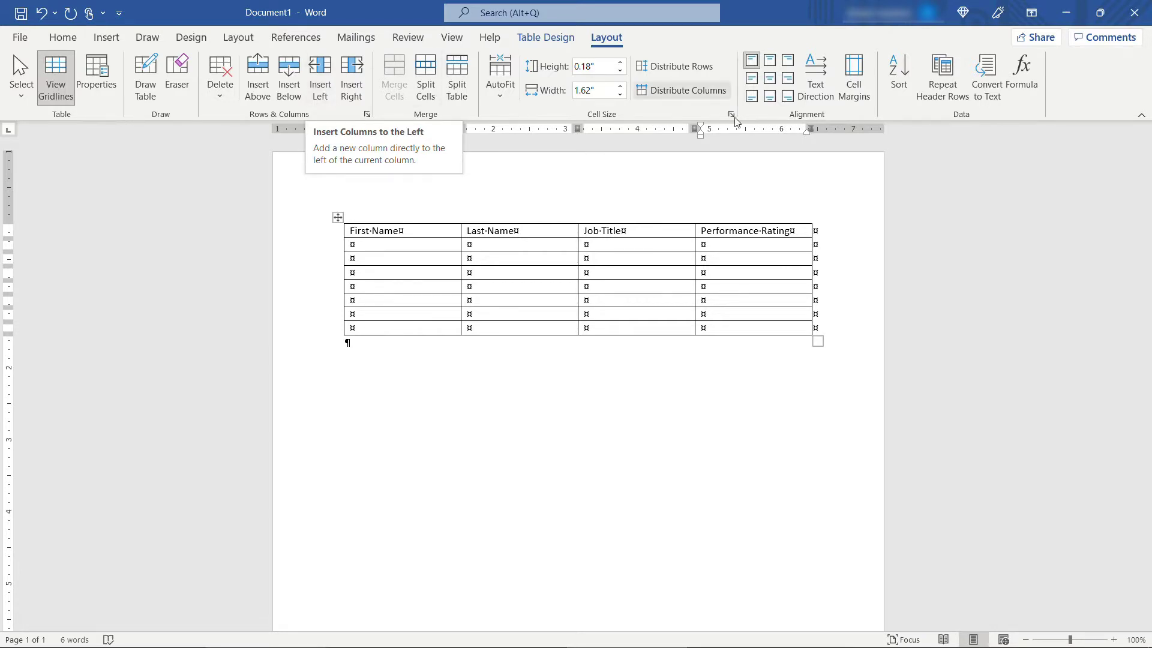
left_click(880, 232)
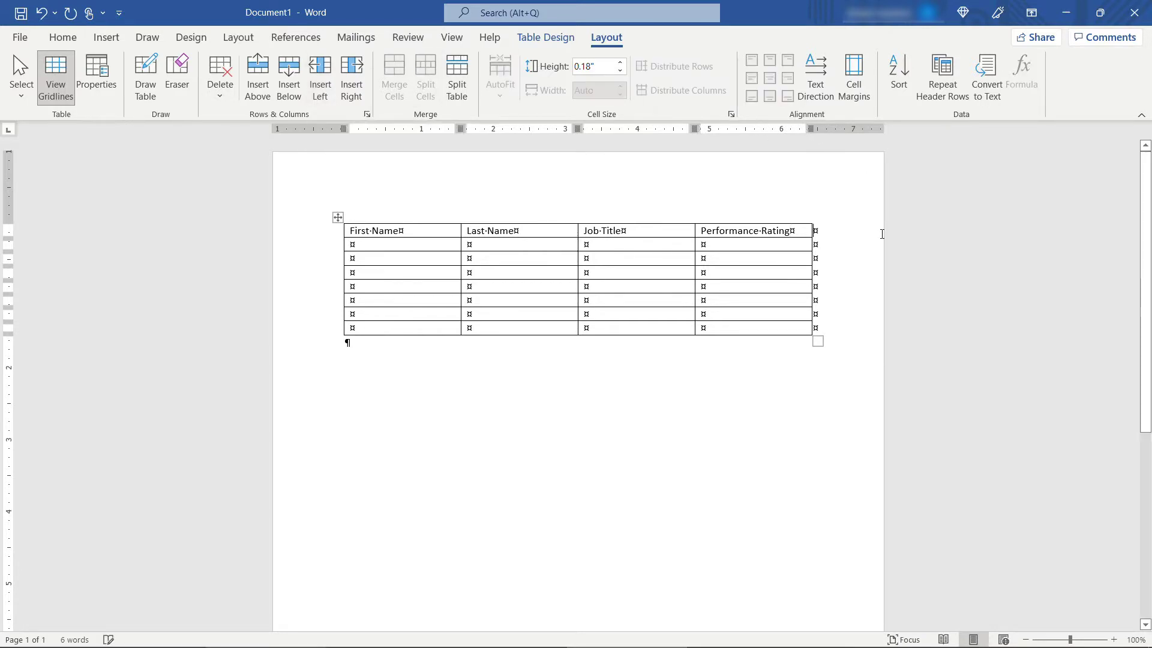
left_click(801, 232)
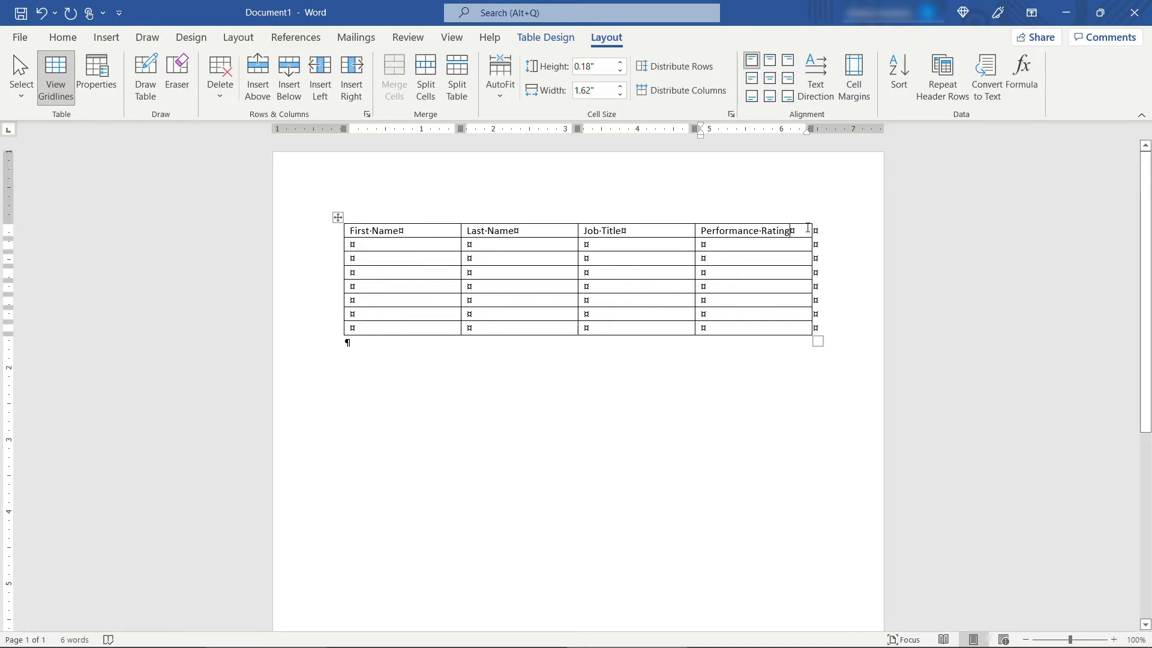
mouse_move(812, 224)
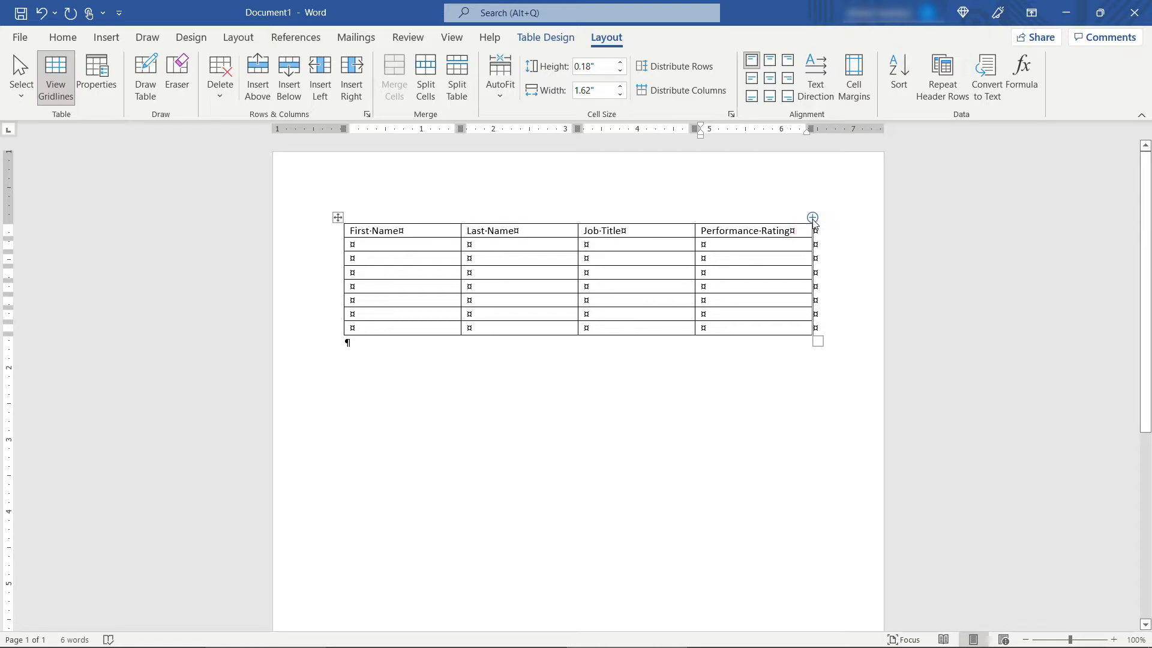
left_click(812, 219)
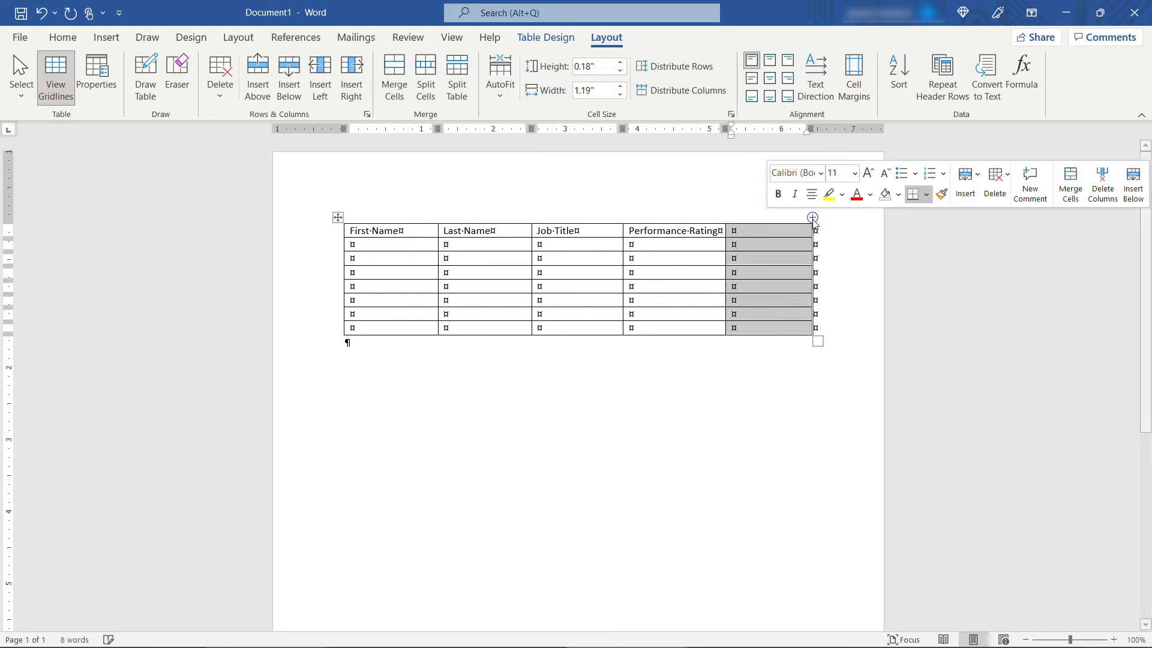
left_click(750, 234)
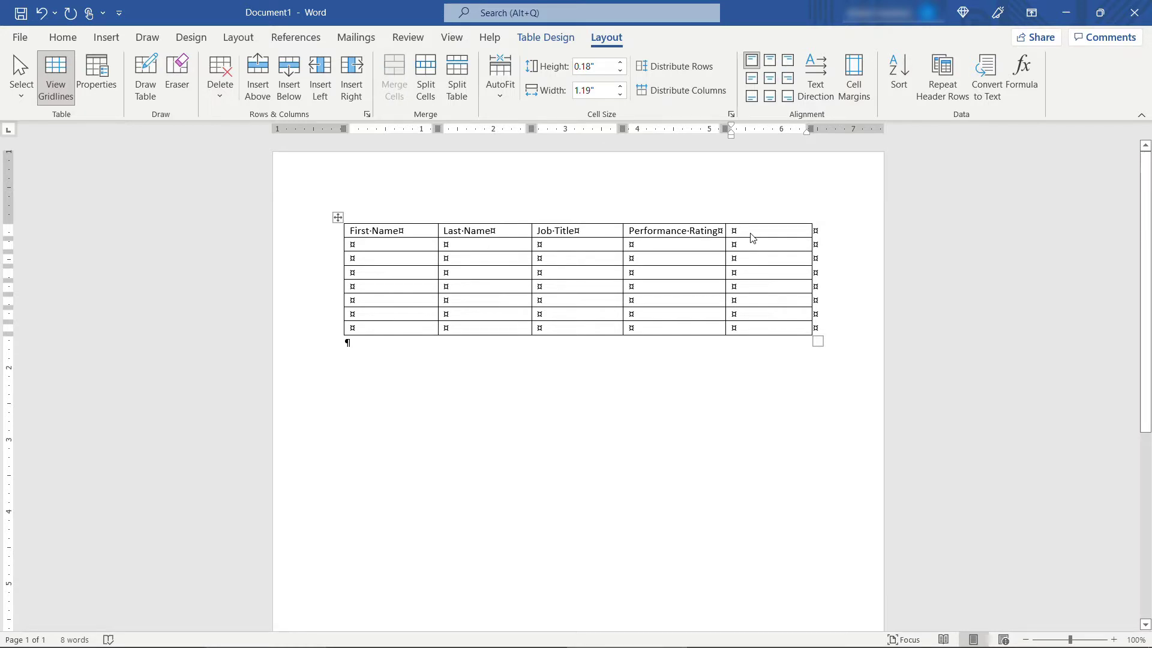
Title the fifth column Performance Review Date and enter Michael Scott in the first row
type("Performance Review Date")
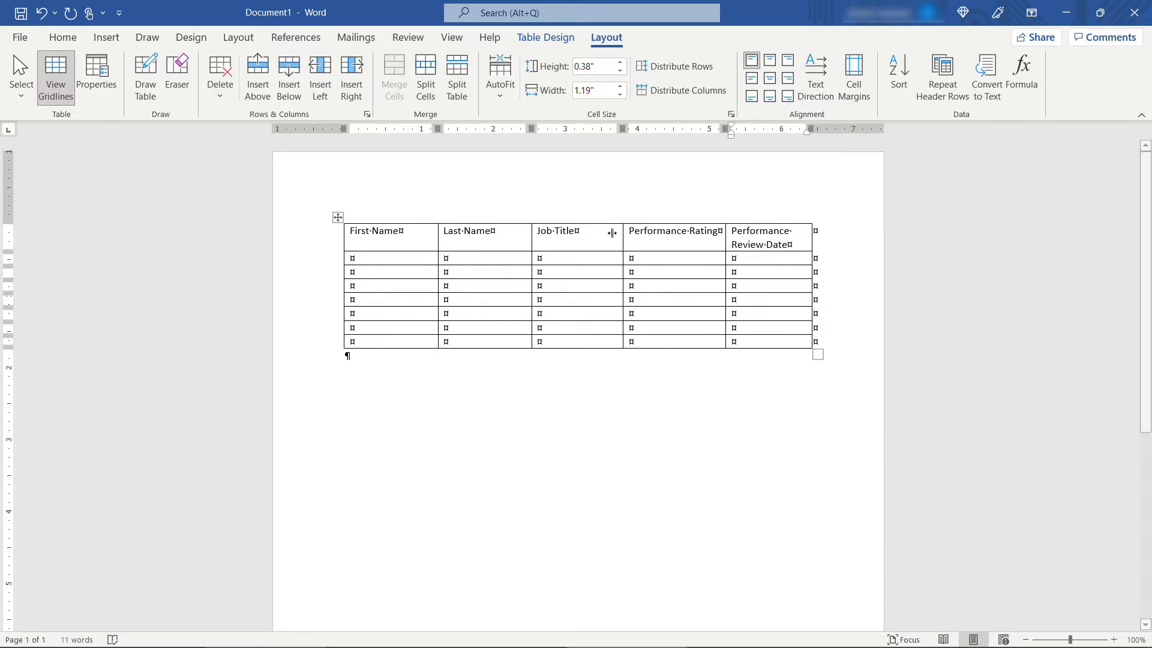
left_click(374, 255)
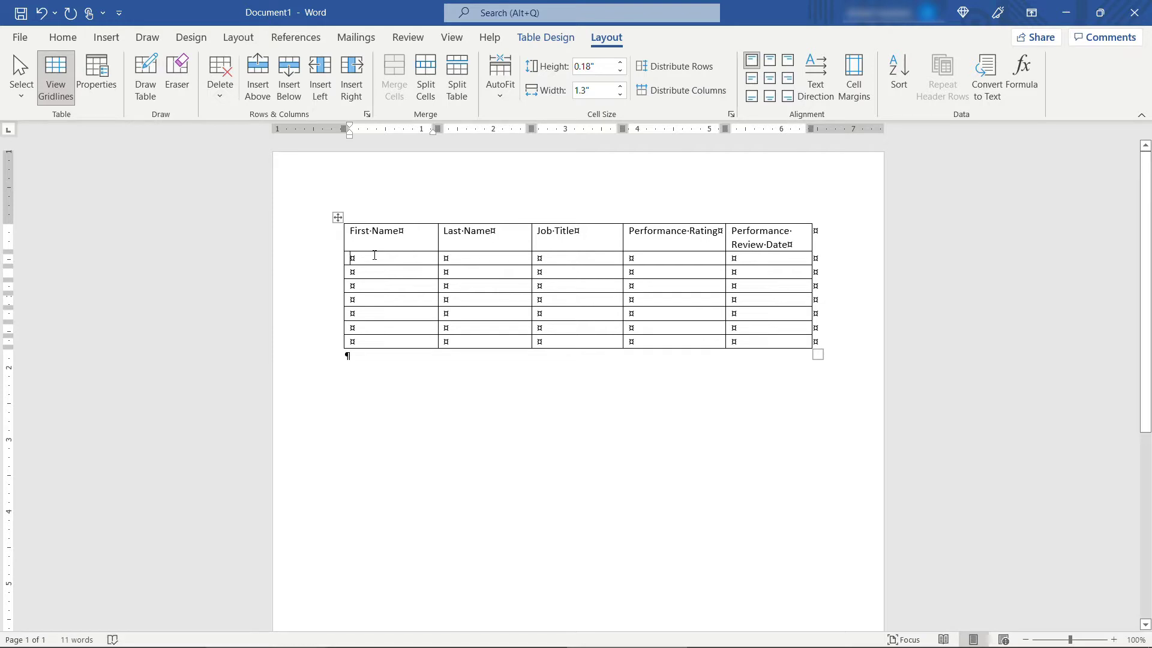
type("Michael")
key("Tab")
type("Scott")
key("Tab")
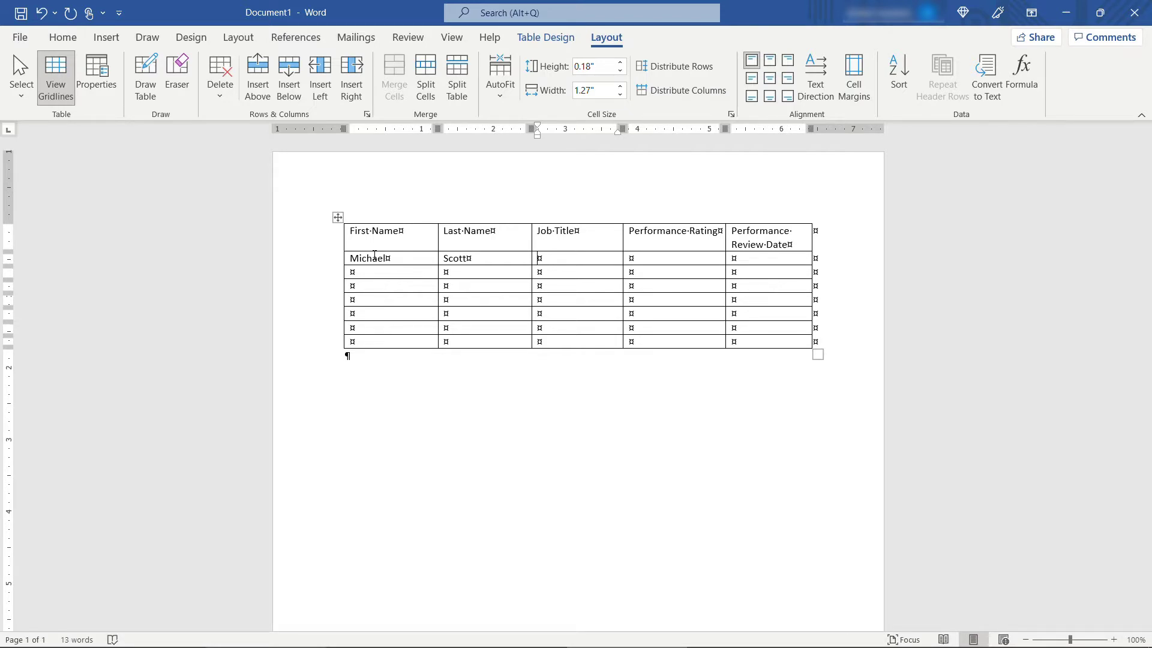
Complete Michael's row with Regional Manager, Needs Improvement and January 13
key("Tab")
type("Regional Manager")
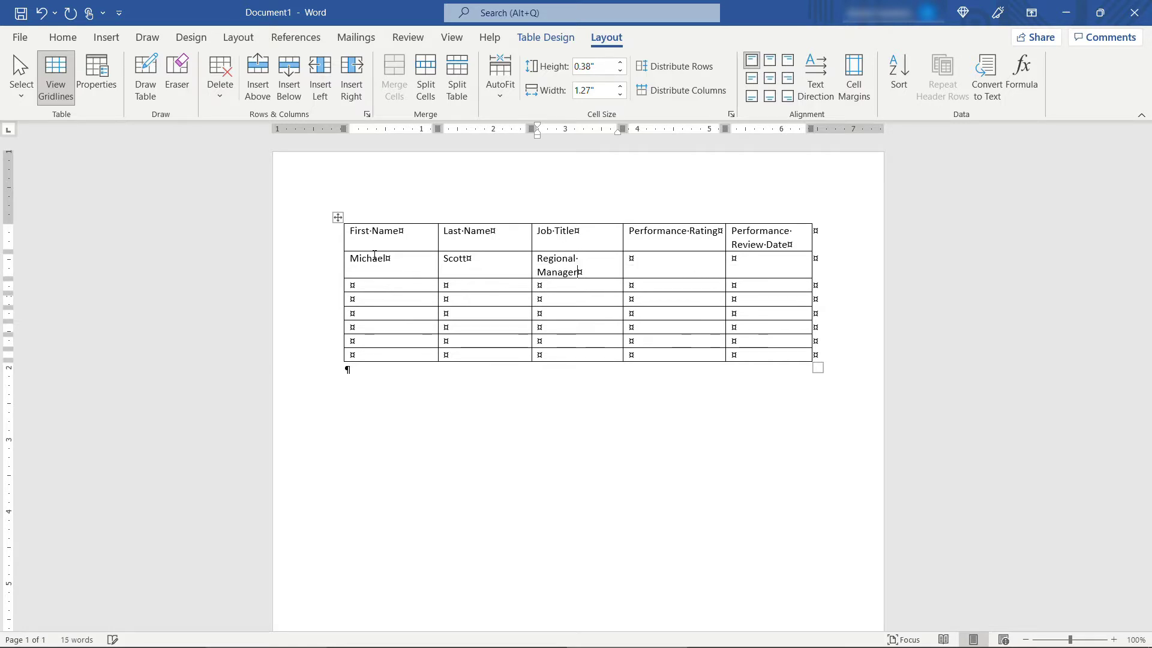
key("Tab")
left_click(753, 262)
left_click(651, 265)
type("Needs ")
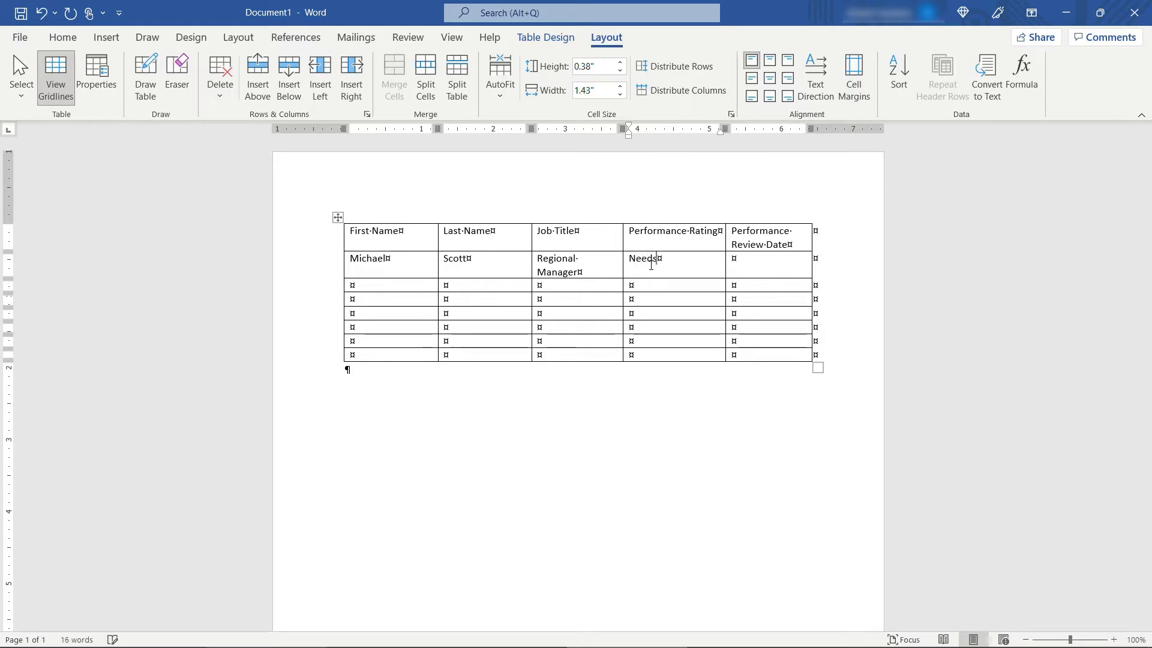
type("Improvement")
key("Tab")
type("January 13")
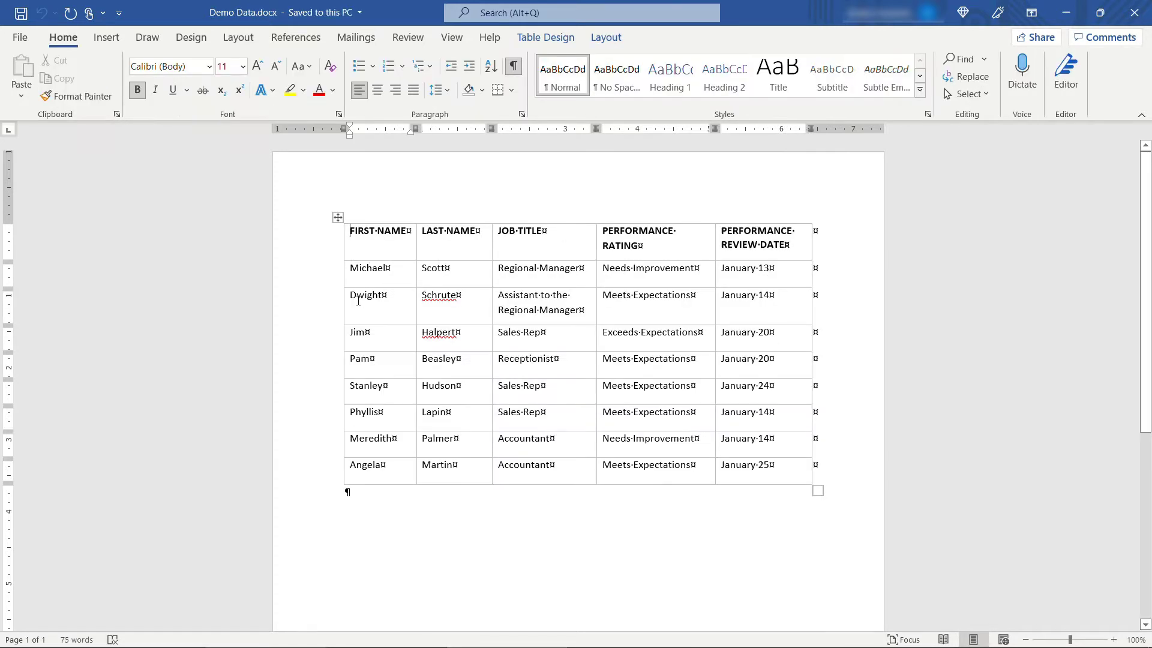
Copy the Dwight-through-Angela rows from Demo Data.docx and paste them below Michael's row
left_click_drag(358, 300, 782, 472)
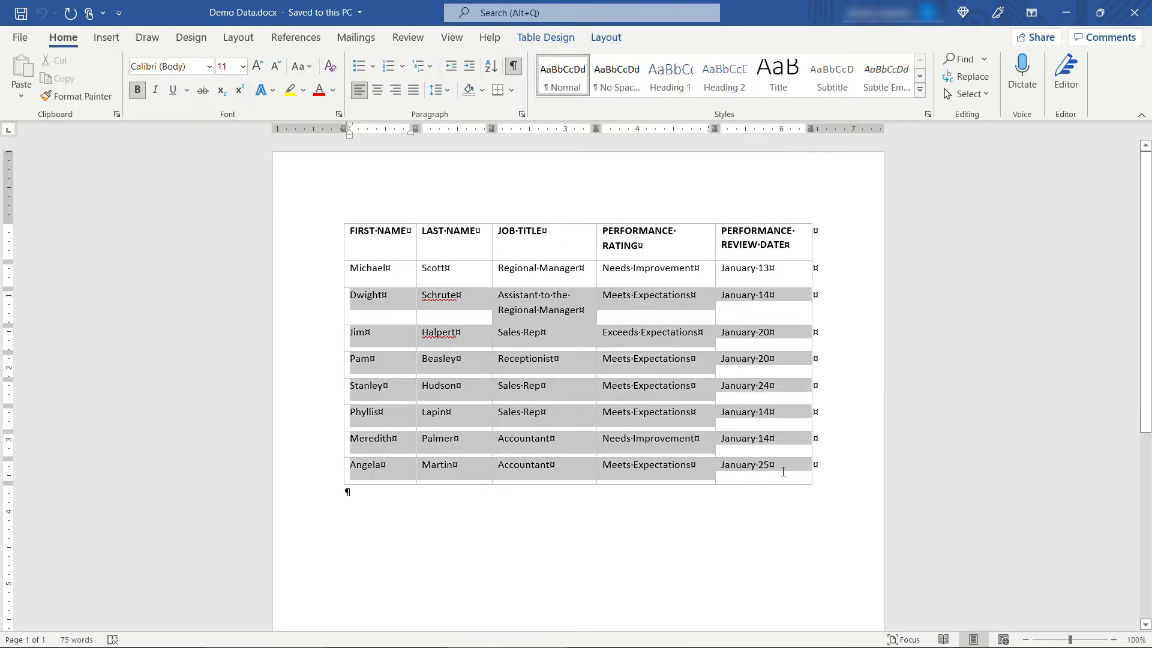
key("ctrl+c")
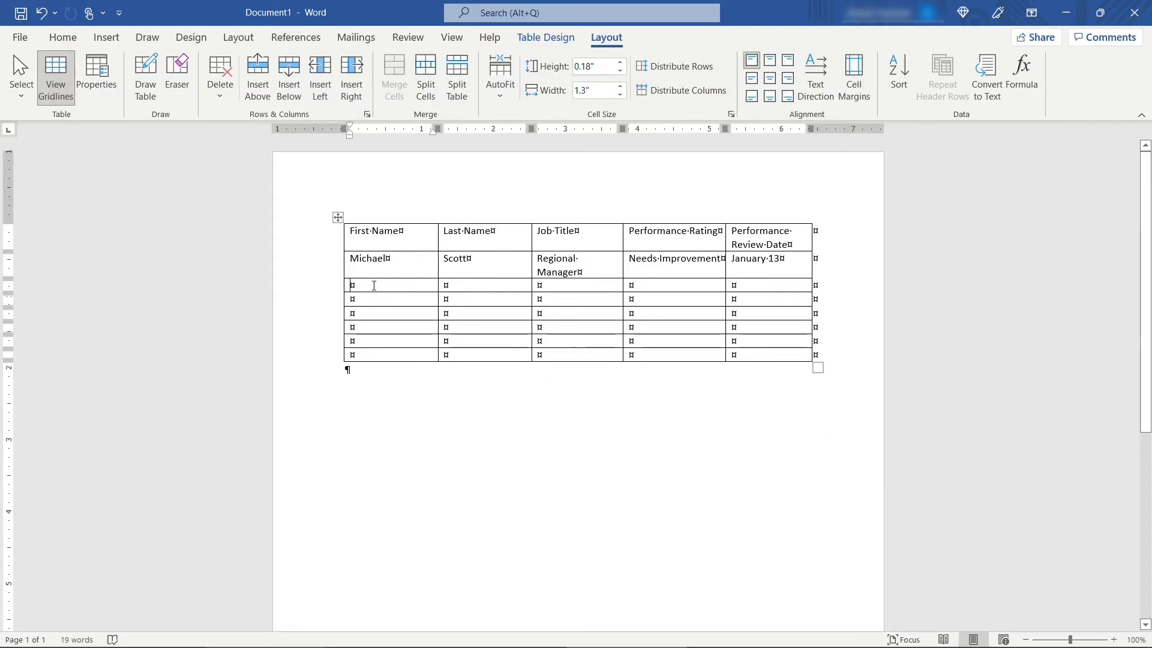
key("ctrl+v")
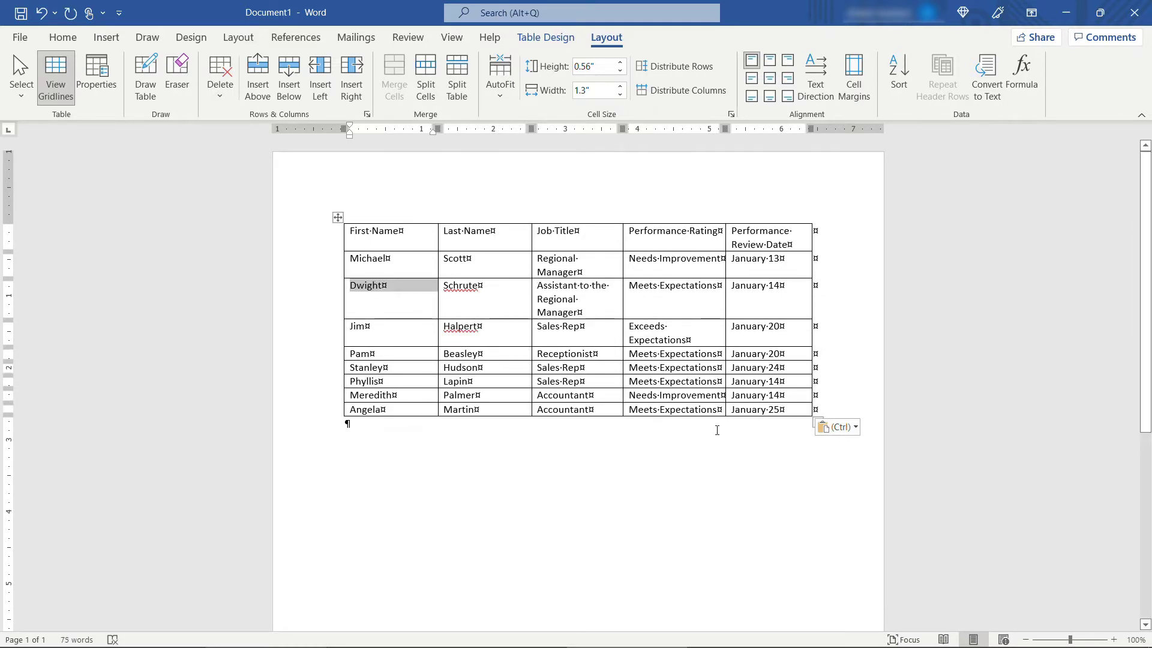
left_click(703, 457)
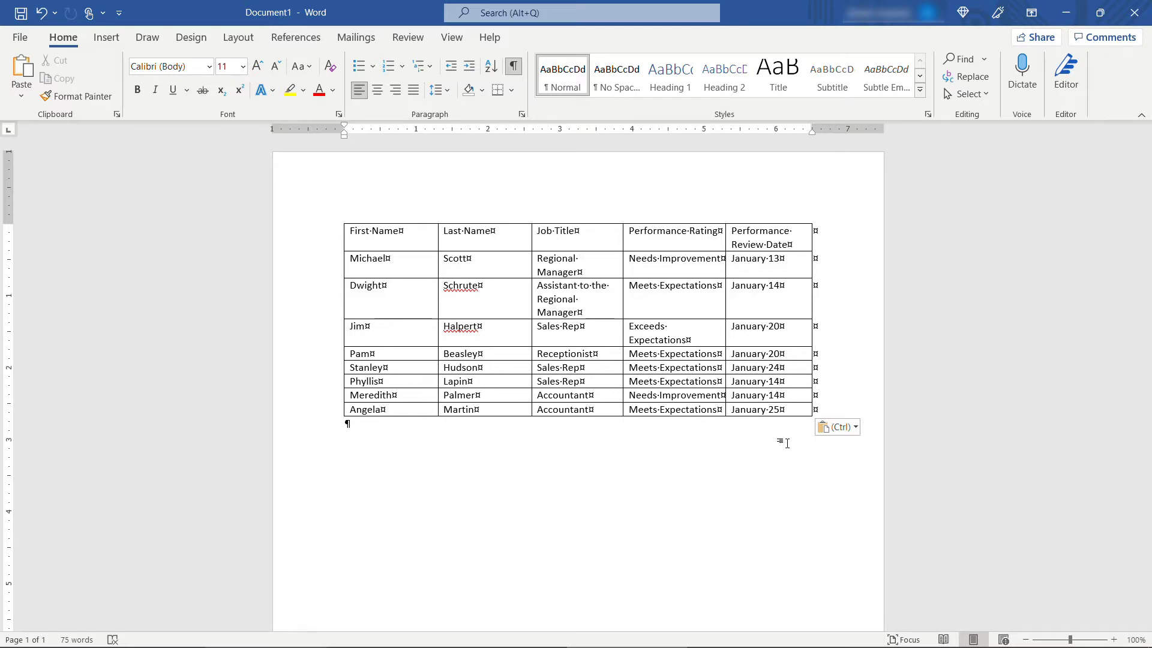
Try adding a blank row beneath Angela's record, undoing the extra and misplaced rows
left_click(792, 410)
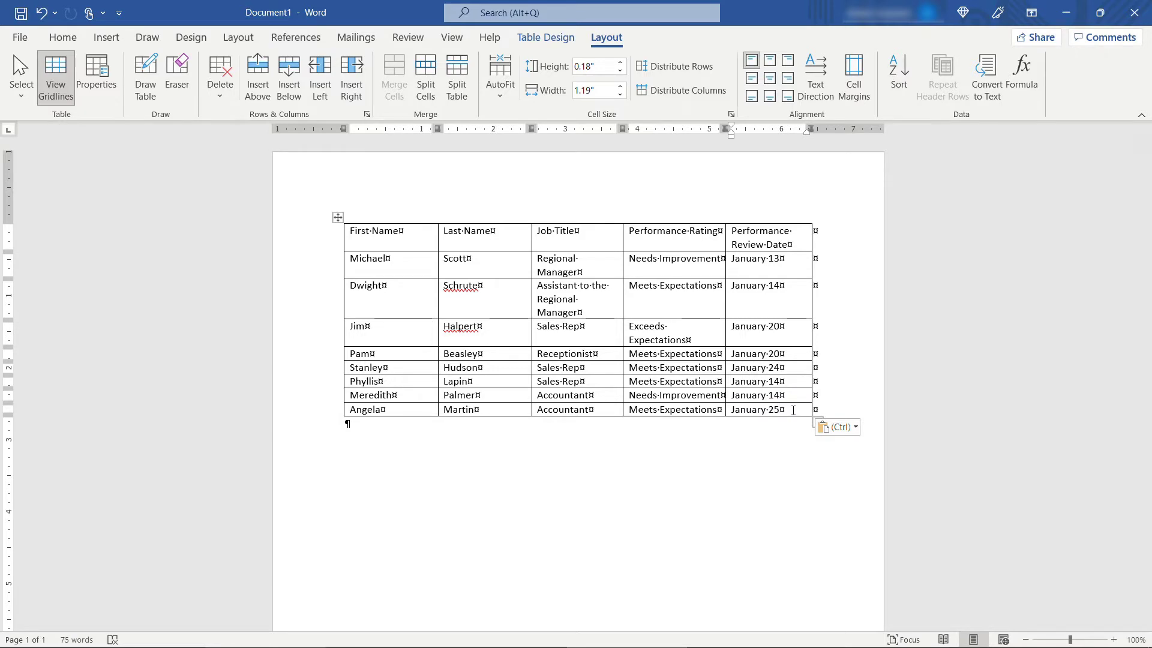
key("Tab")
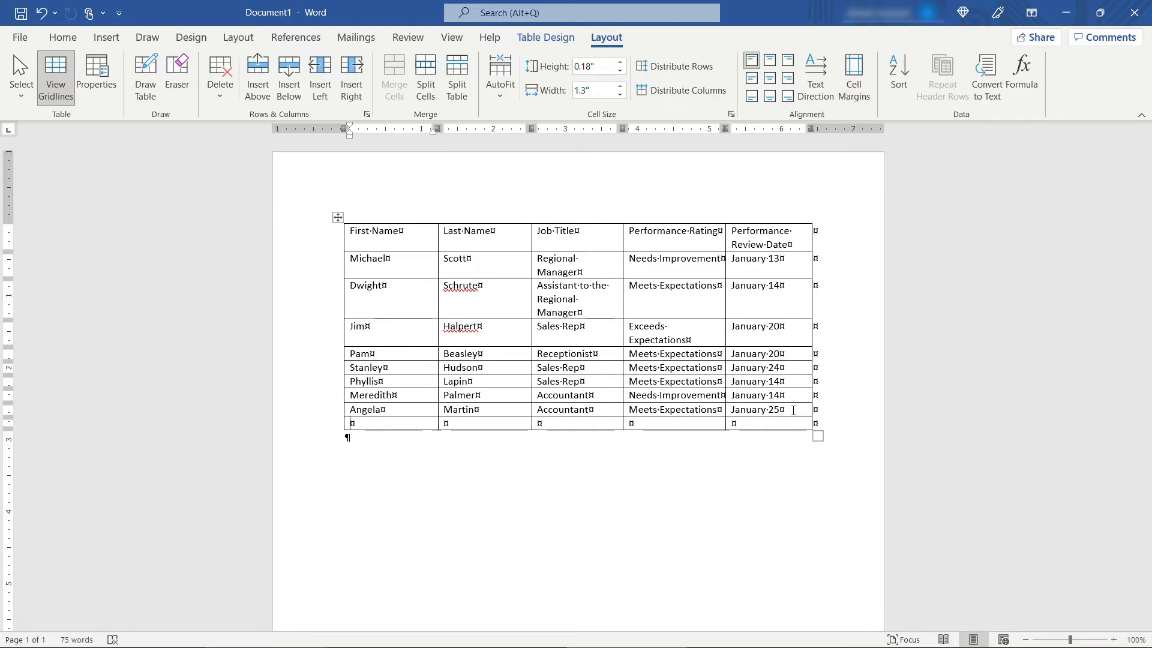
key("ctrl+z")
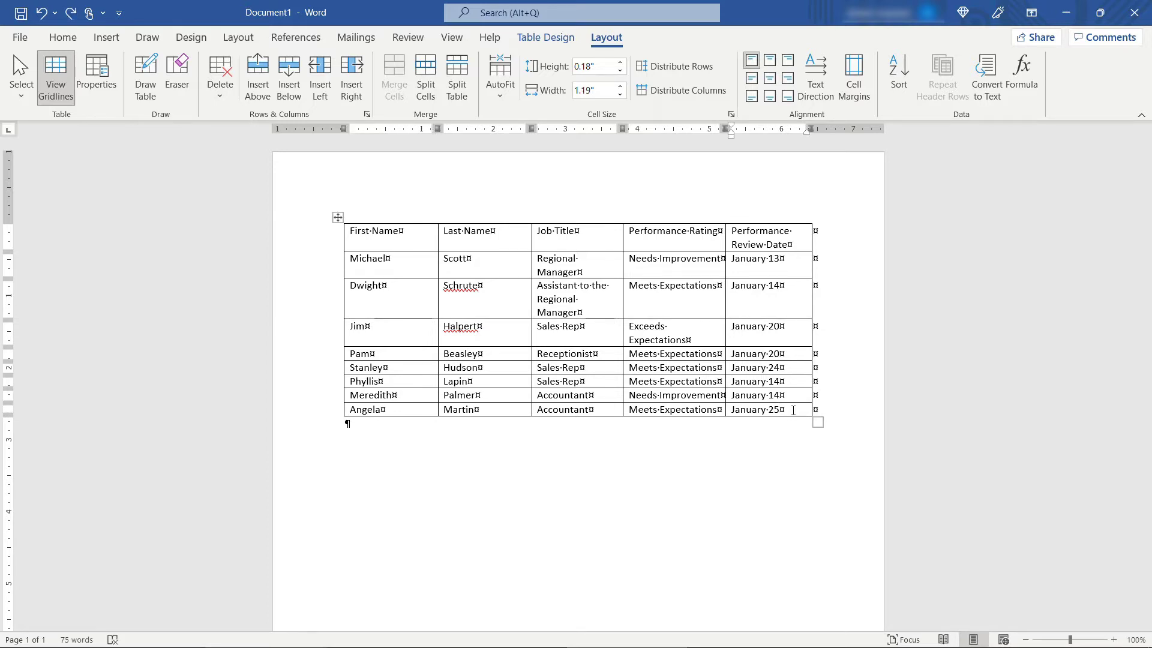
right_click(793, 411)
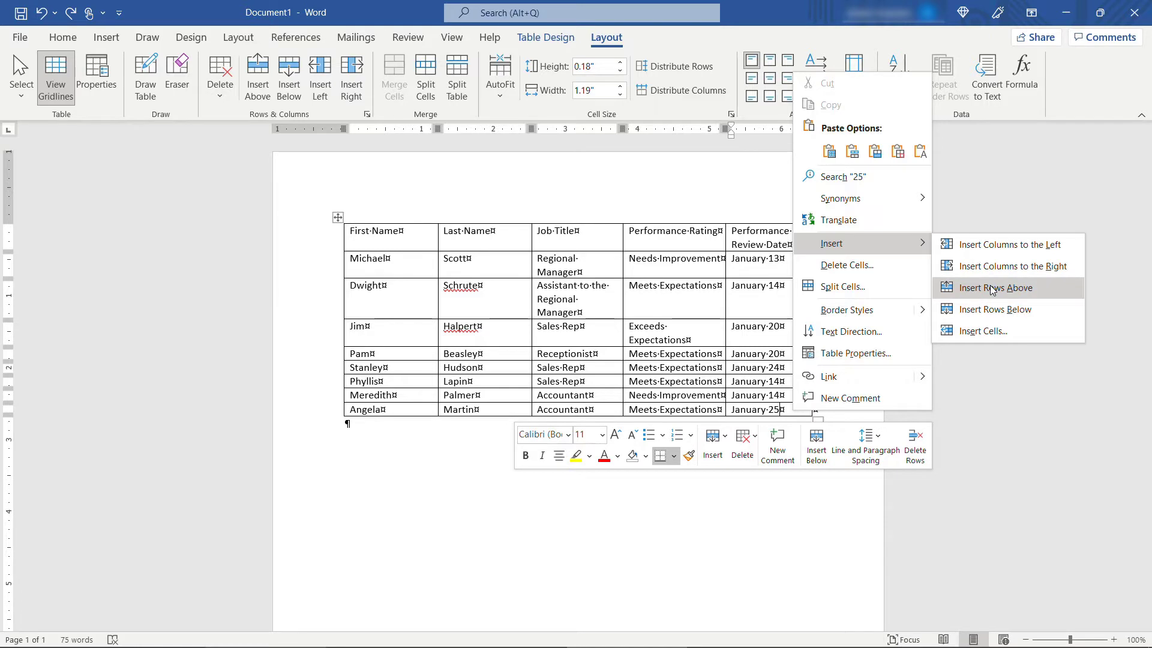
left_click(783, 411)
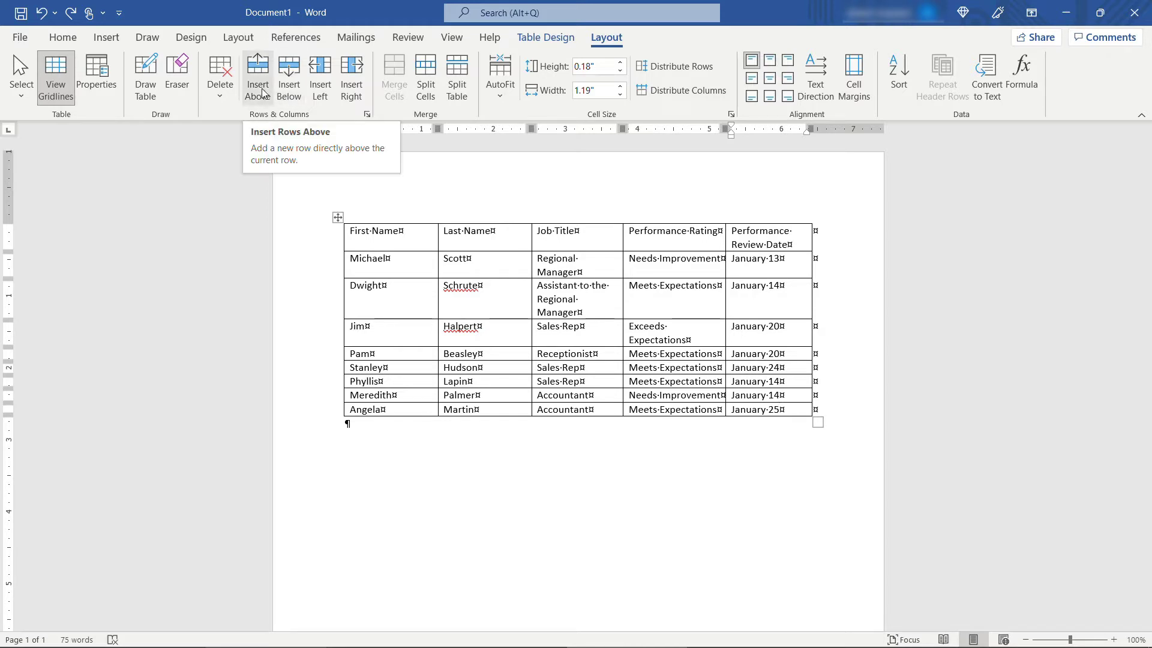
left_click(394, 410)
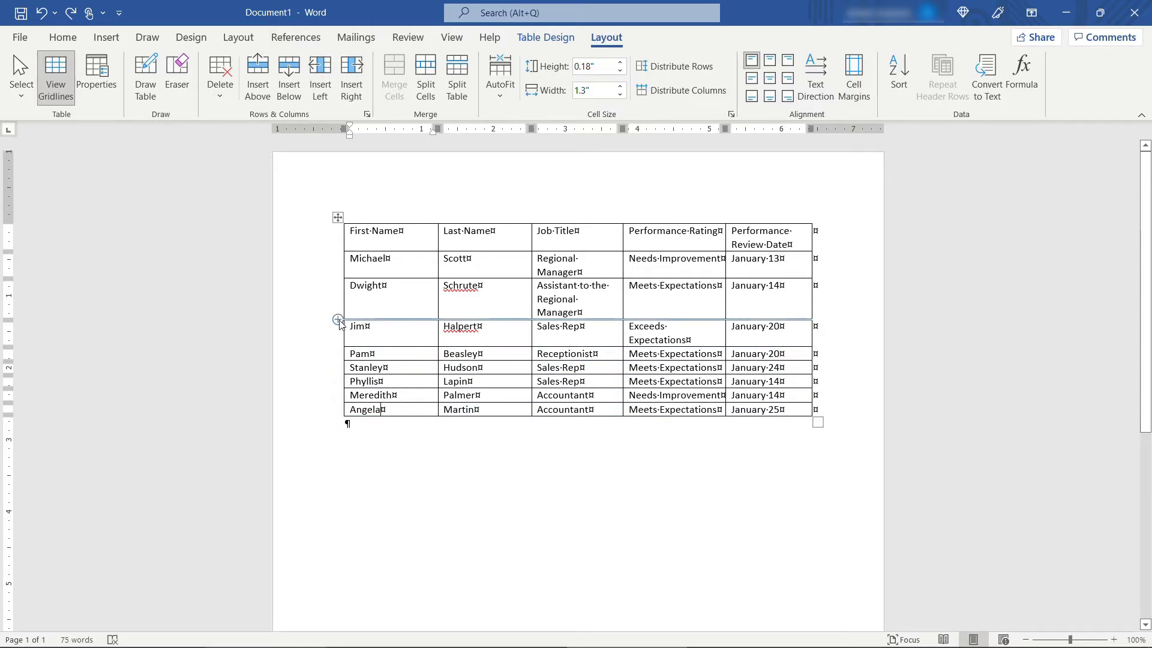
left_click(338, 319)
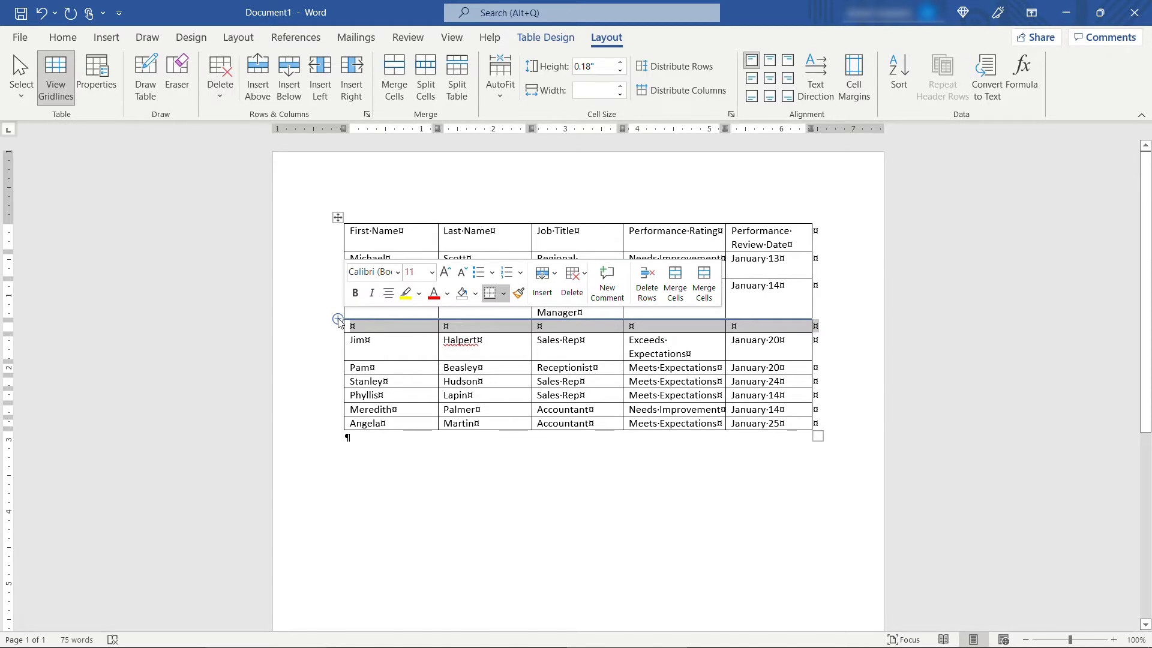
key("ctrl+z")
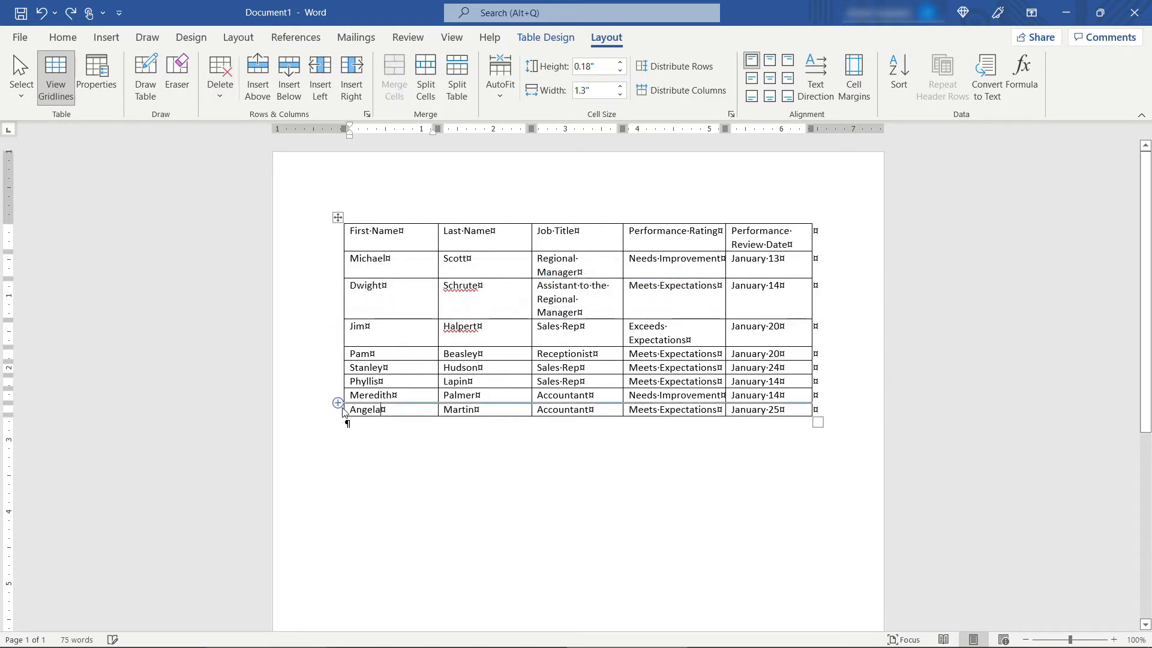
Add a blank bottom row and enter Darryl Philbin in its name cells
left_click(338, 416)
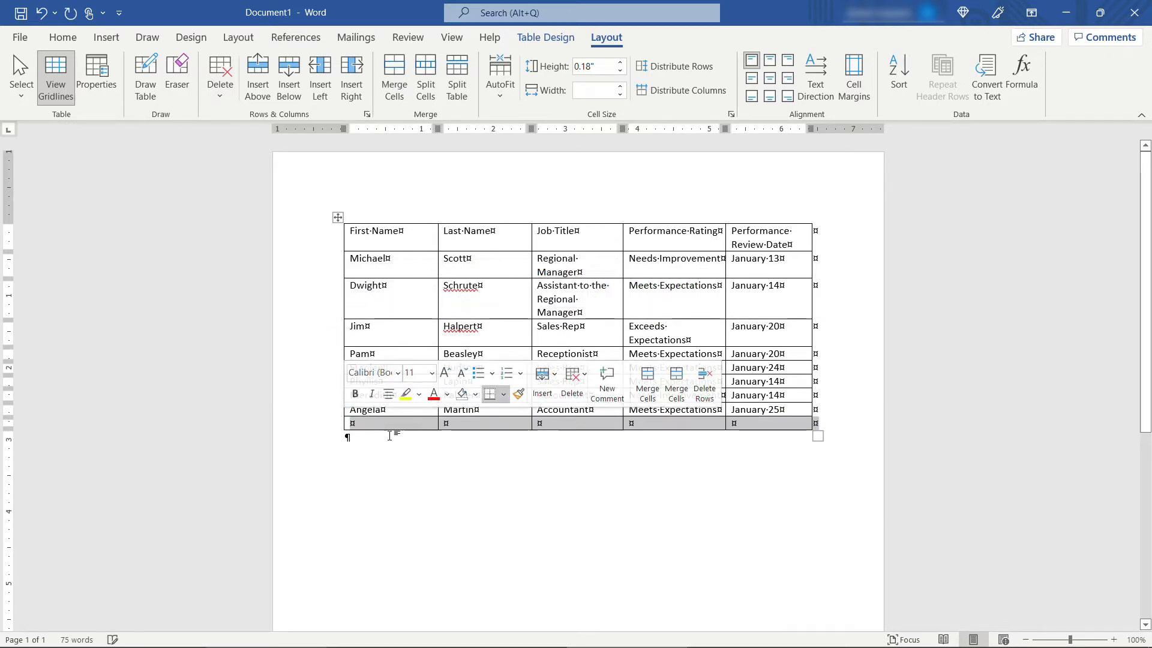
left_click(384, 427)
type("Darryl")
key("Tab")
type("Philbin")
key("Tab")
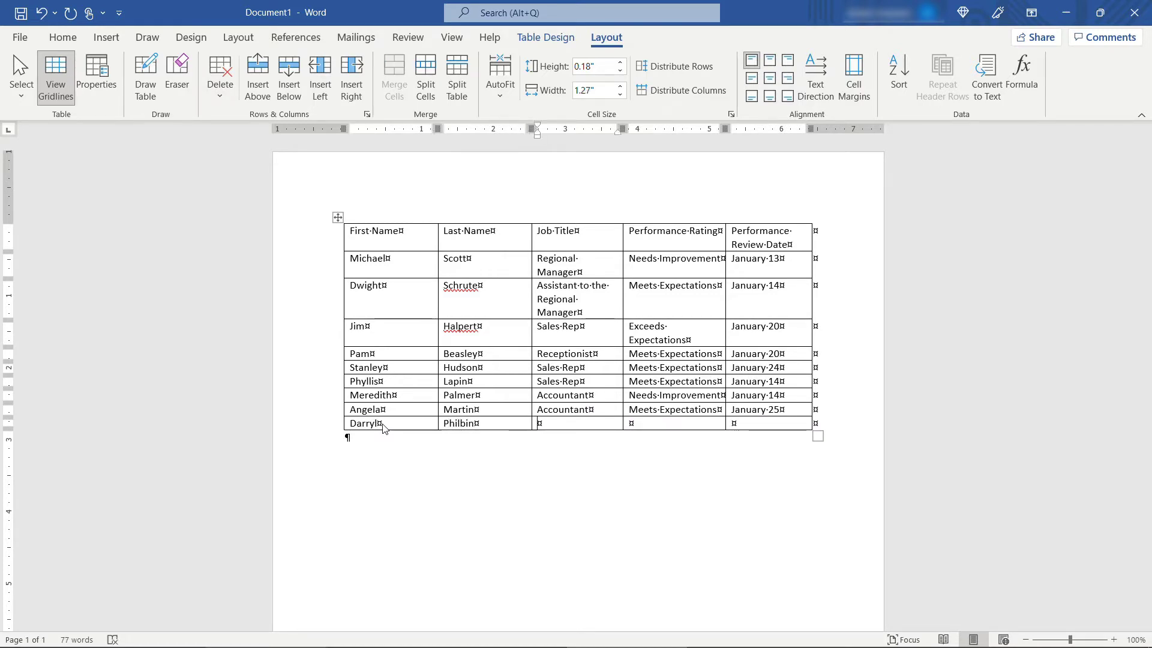
Fill Darryl's row with Warehouse Foreman, Exceeds Expectations and January 20, and select the row
type("Warehouse Foreman")
key("Tab")
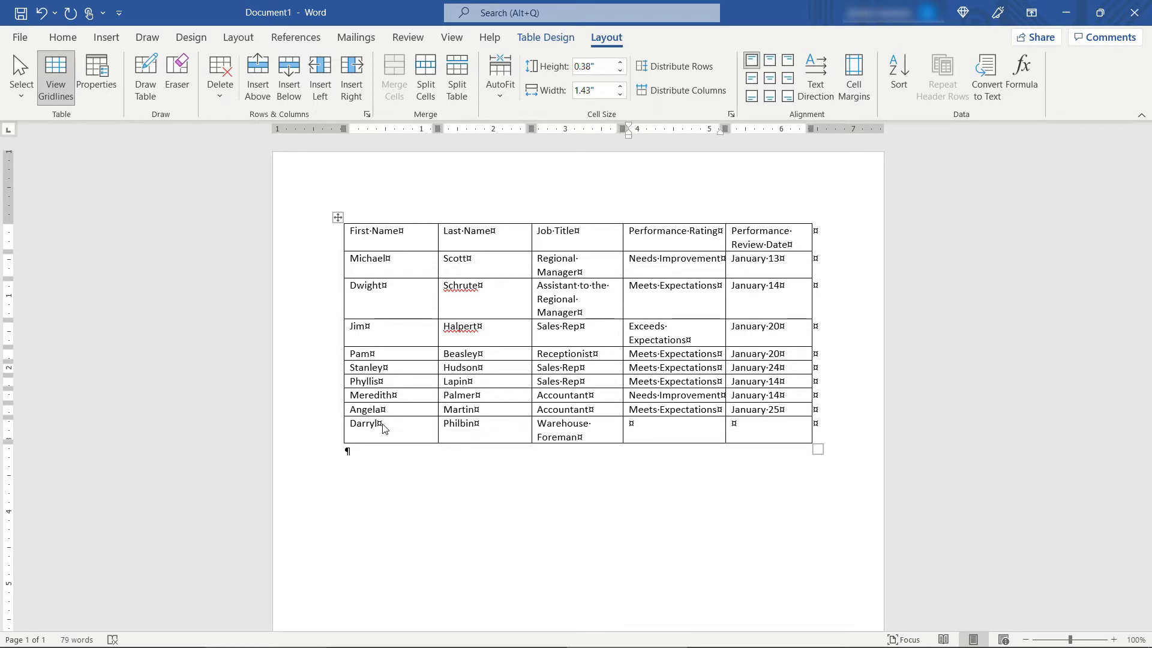
type("Exceeds Expectations")
key("Tab")
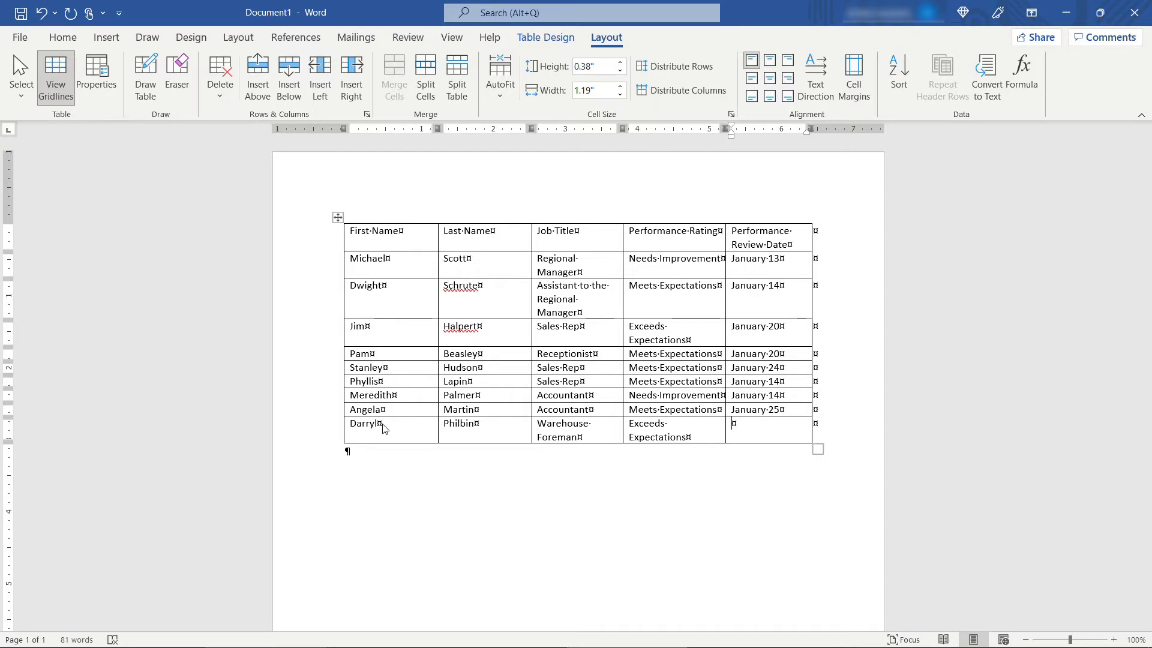
type("January 20")
left_click(384, 428)
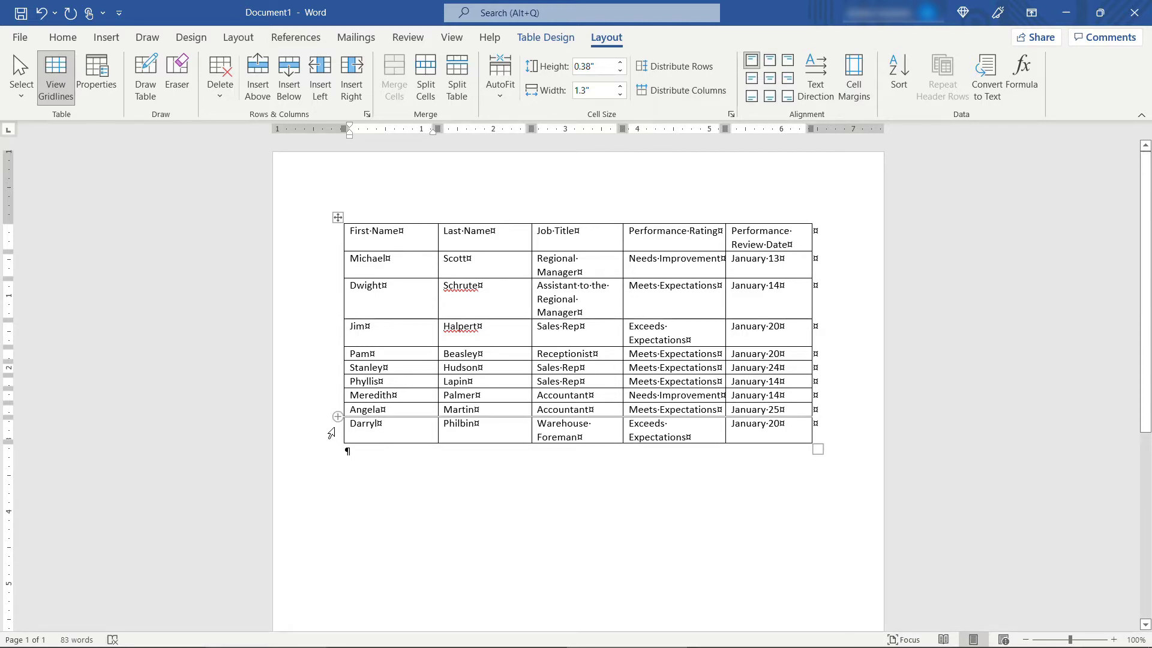
left_click(331, 432)
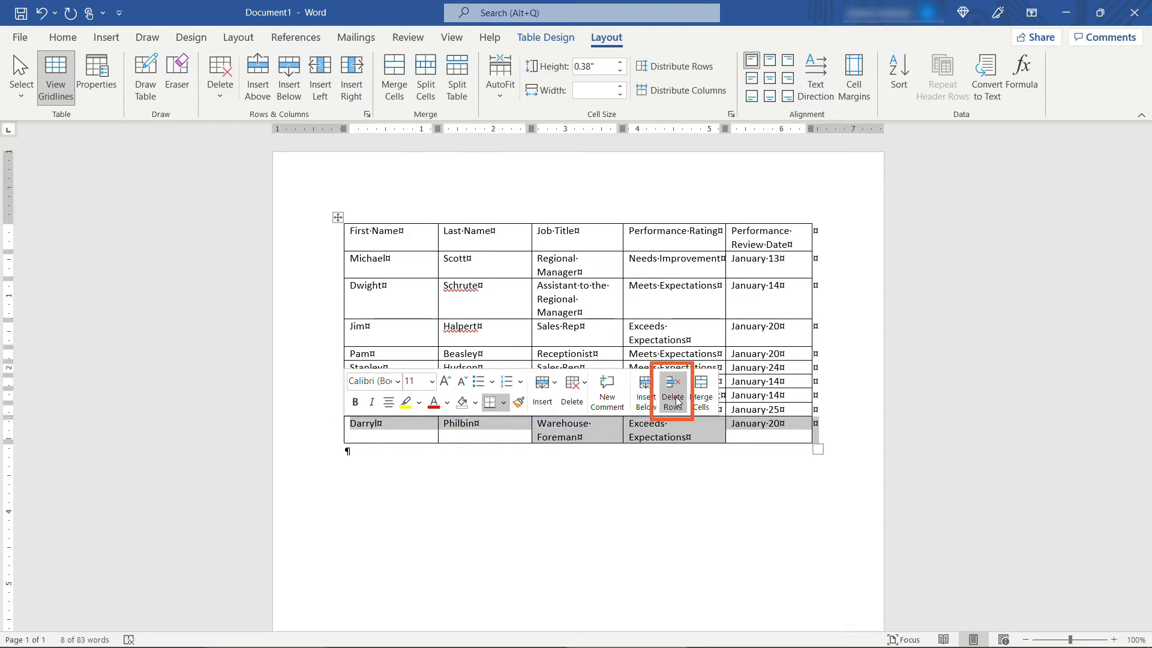
right_click(375, 427)
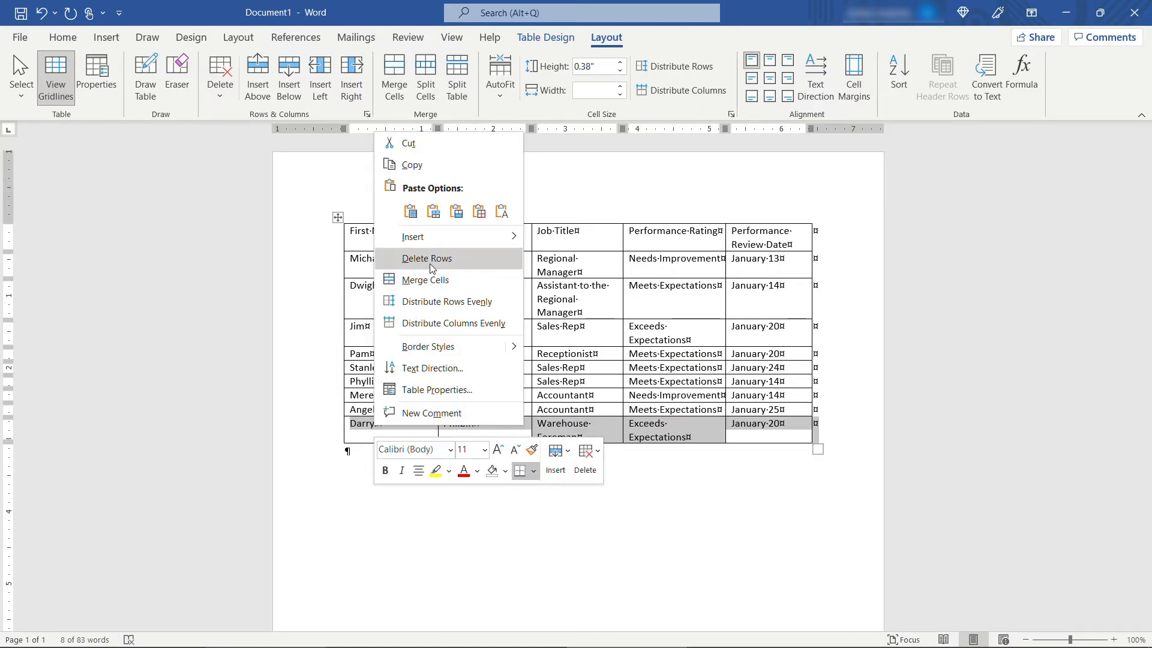
left_click(216, 96)
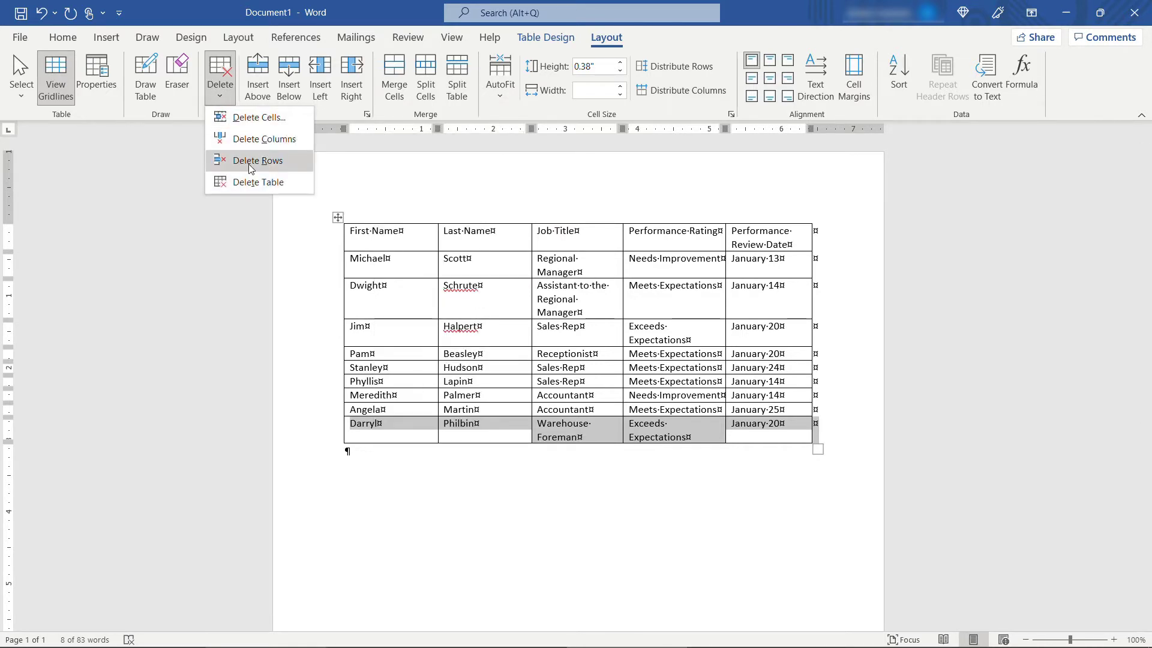
left_click(369, 465)
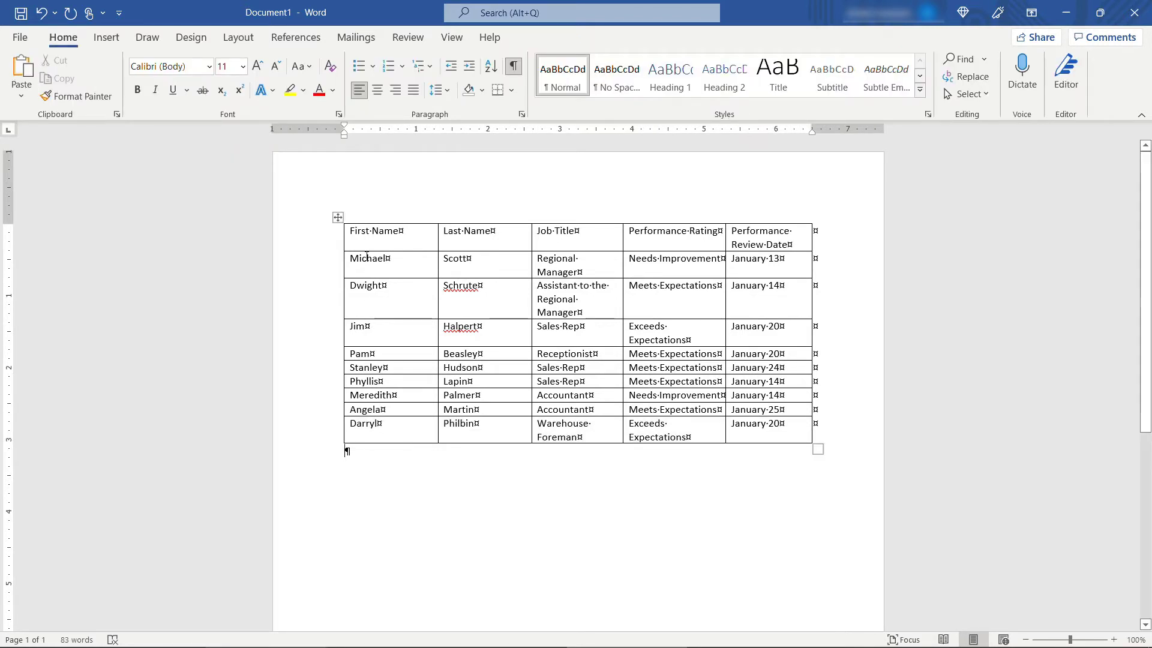
left_click(361, 219)
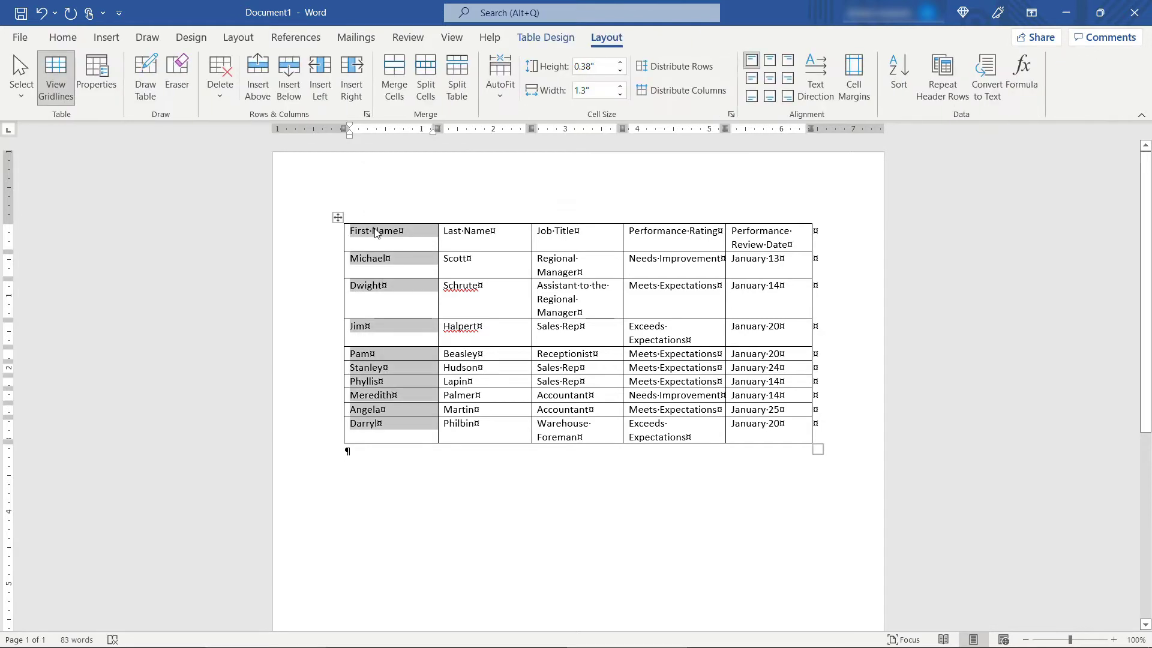
right_click(374, 230)
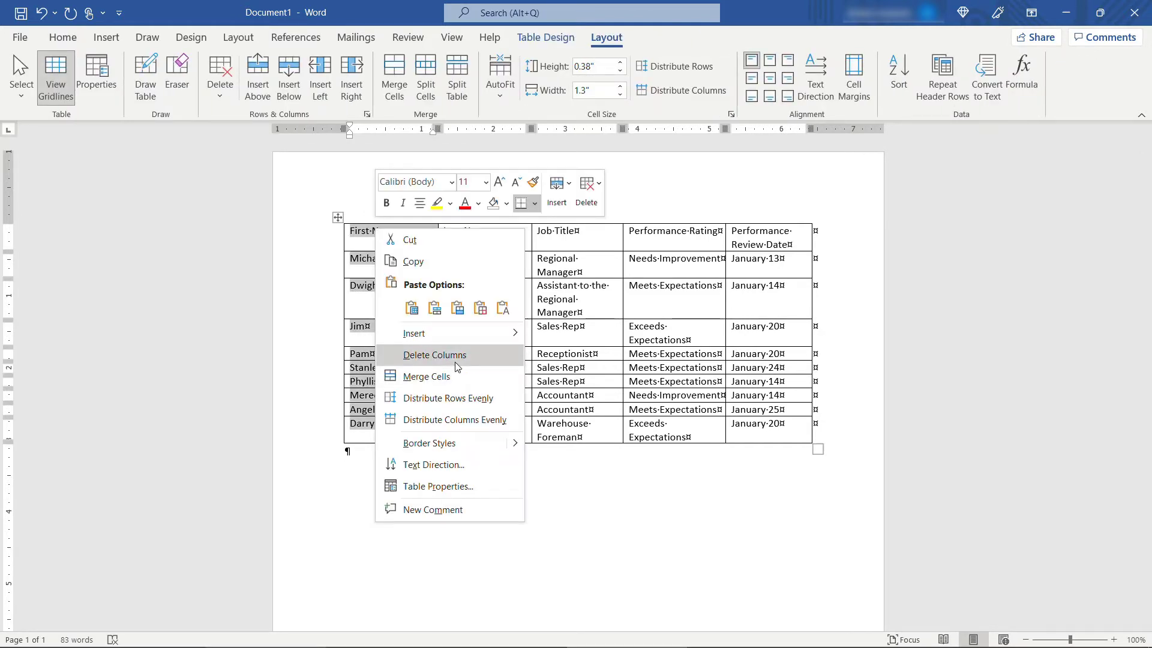
left_click(356, 459)
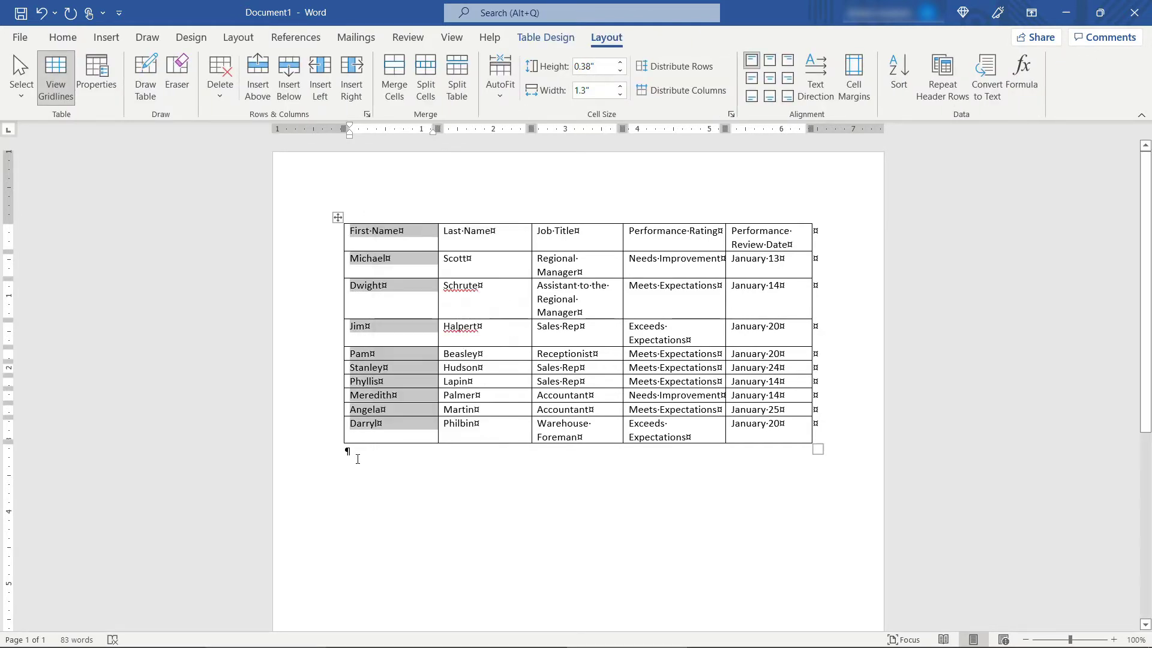
Merge the First Name and Last Name header cells and select the joined header text
left_click(358, 459)
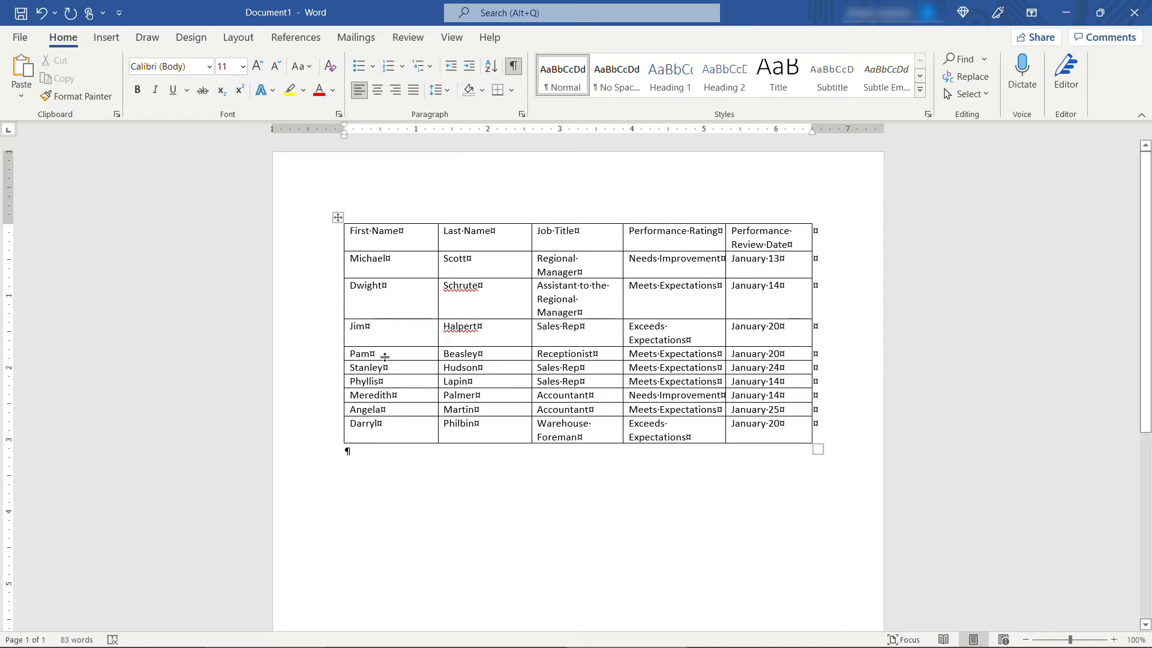
left_click_drag(375, 231, 486, 427)
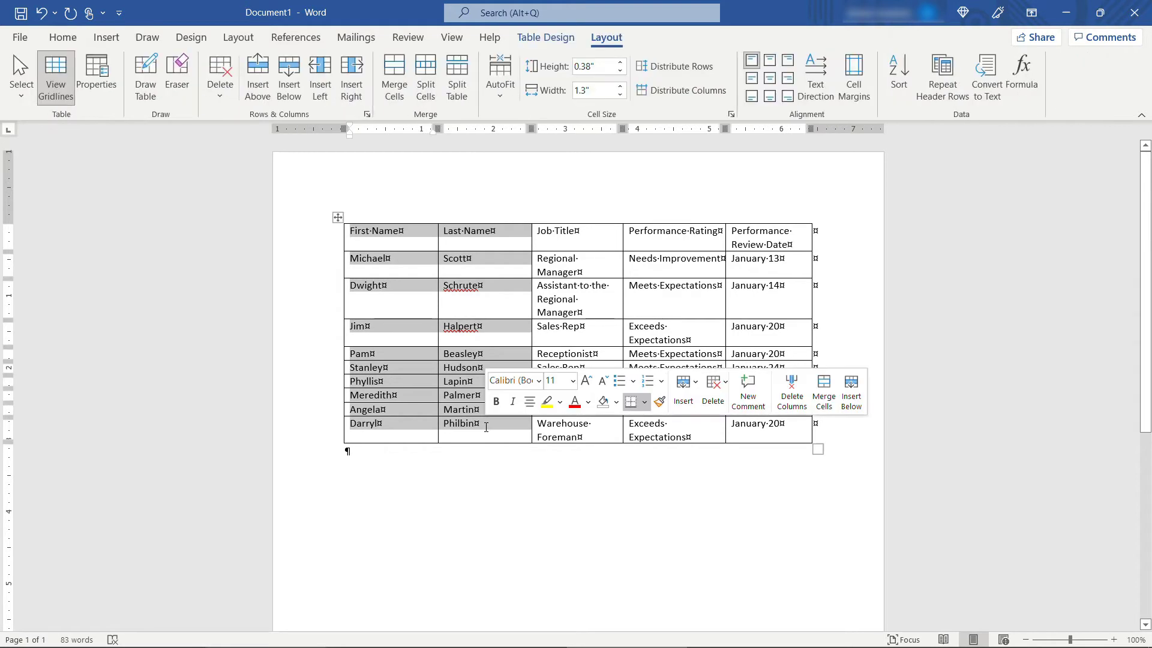
left_click_drag(390, 427, 416, 239)
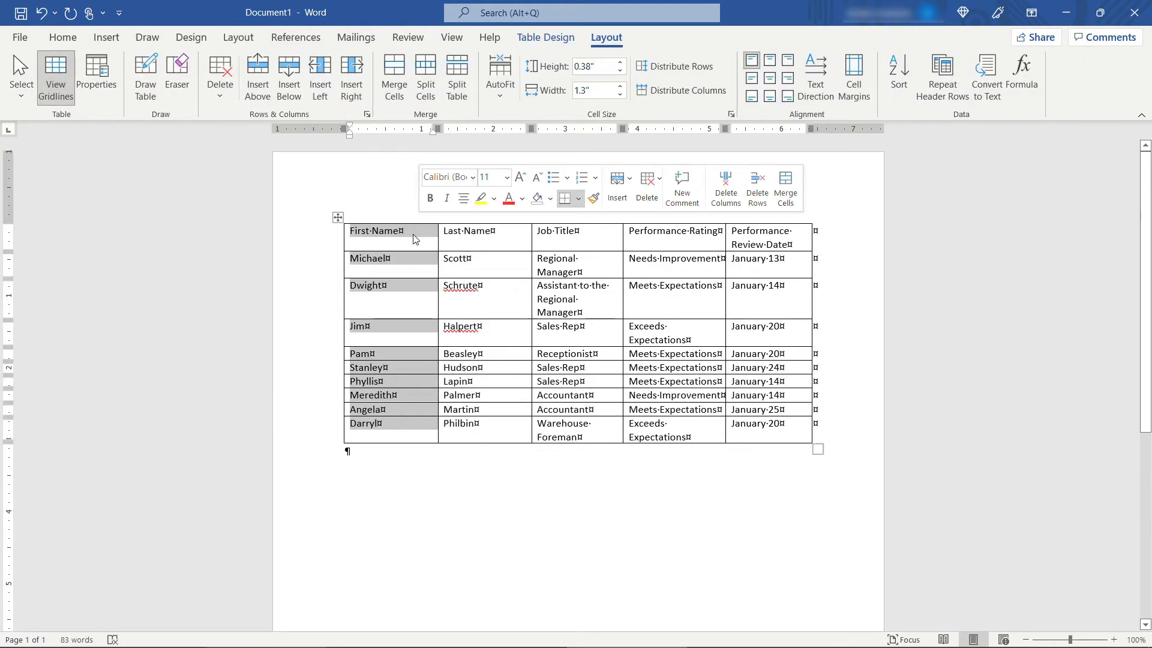
left_click(416, 239)
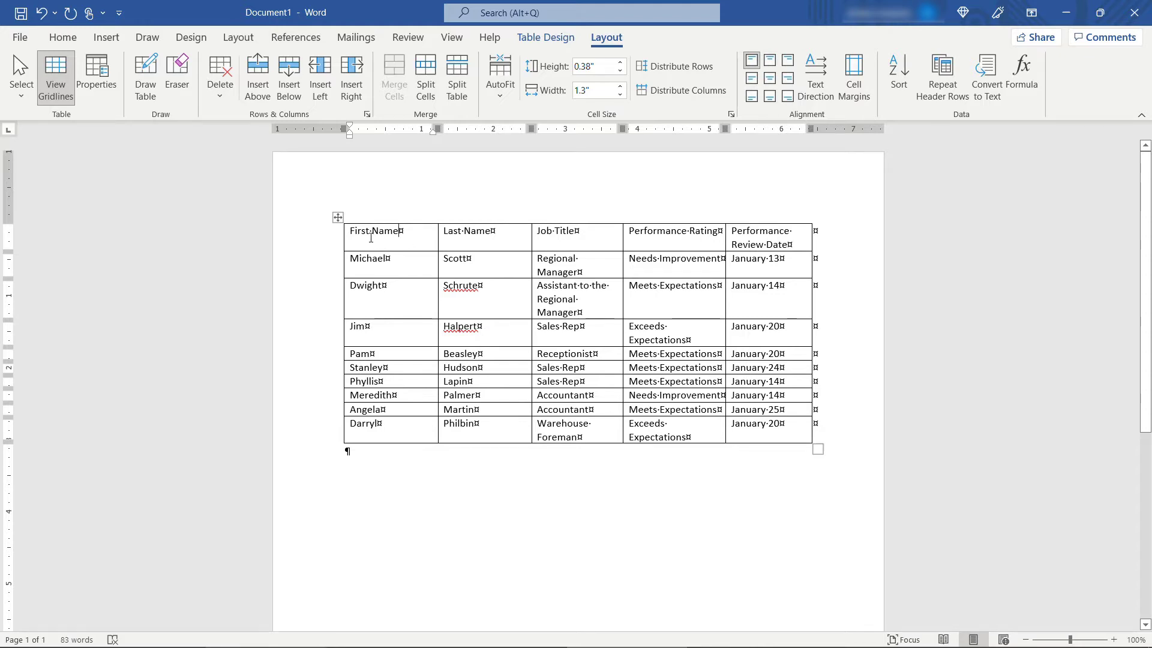
left_click_drag(372, 234, 466, 231)
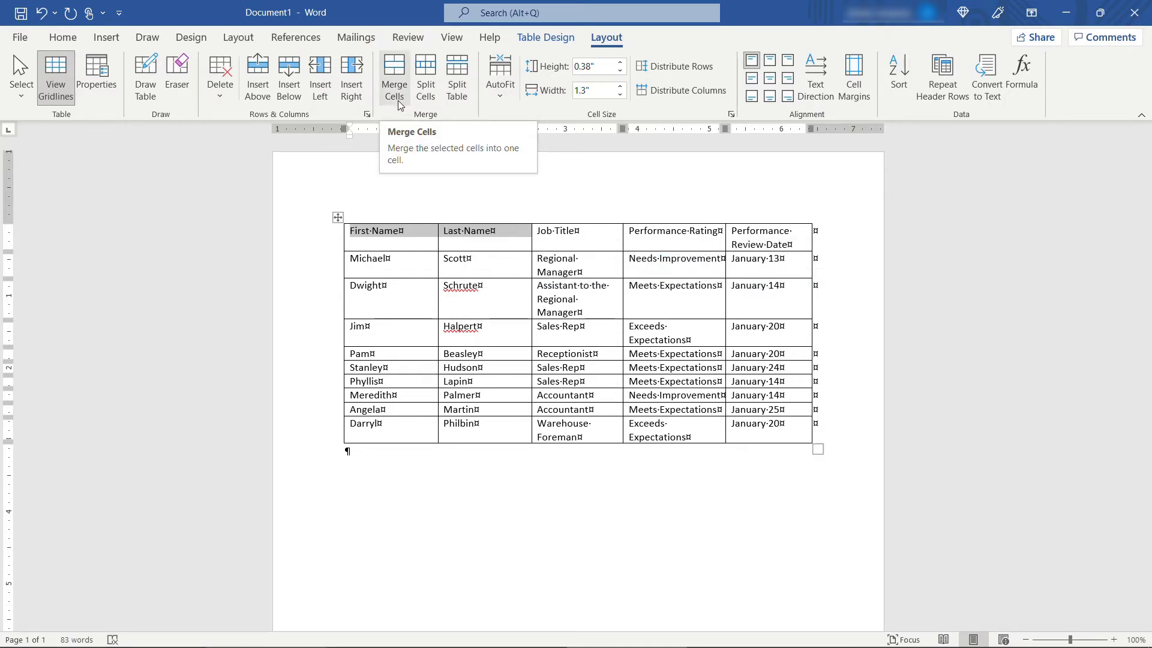
left_click(394, 78)
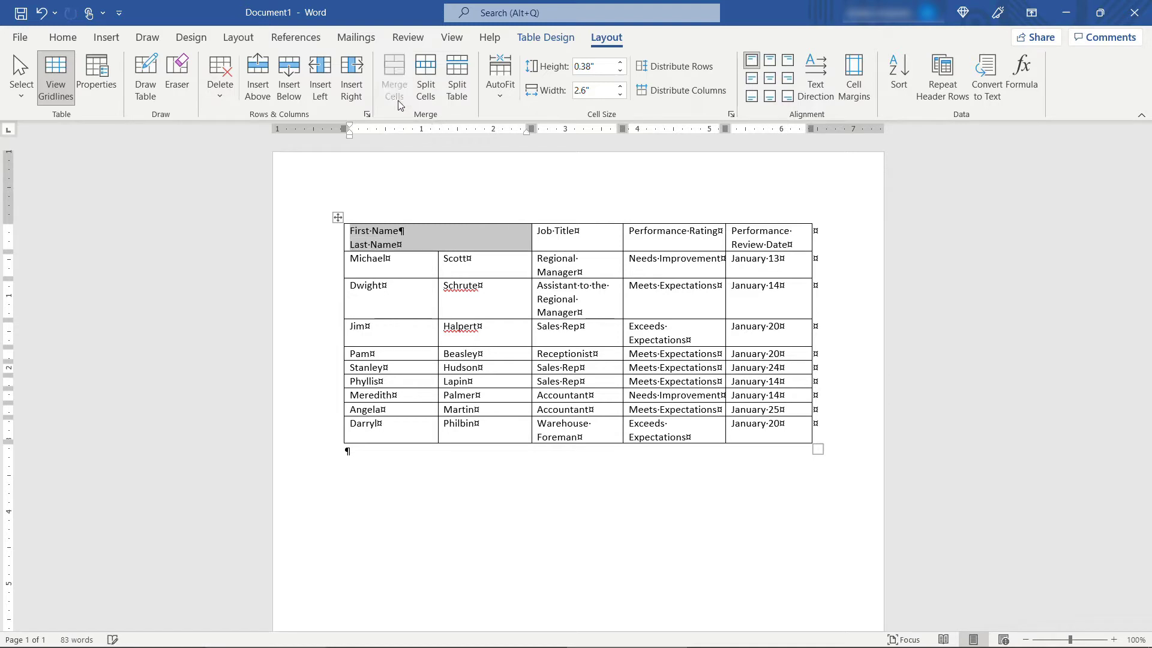
left_click(419, 236)
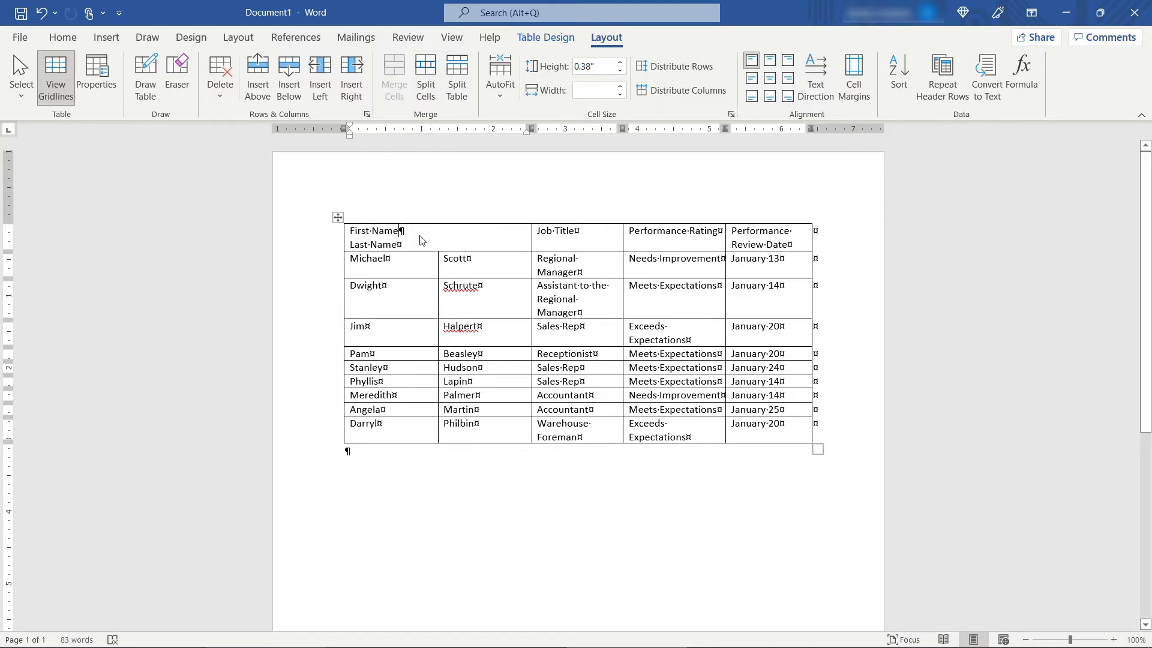
key("Delete")
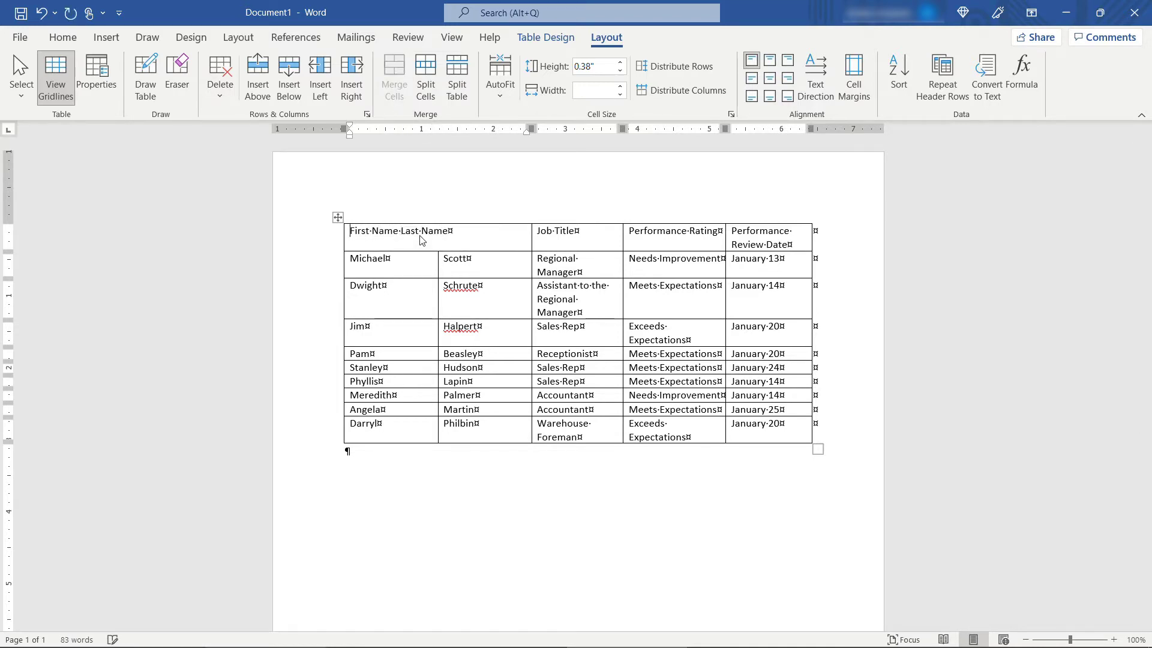
key("ctrl+shift+Right")
key("ctrl+shift+Right")
key("ctrl+shift+Right")
key("ctrl+shift+Right")
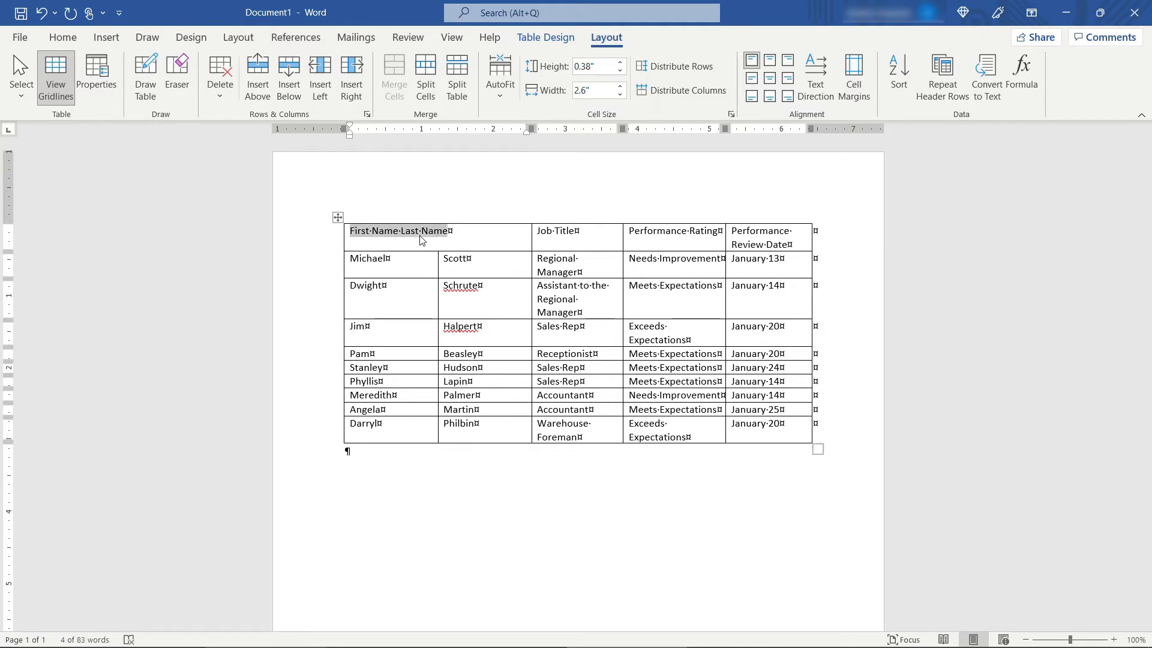
Rename the merged header Full Name and merge Michael and Scott into one cell
type("Full Name")
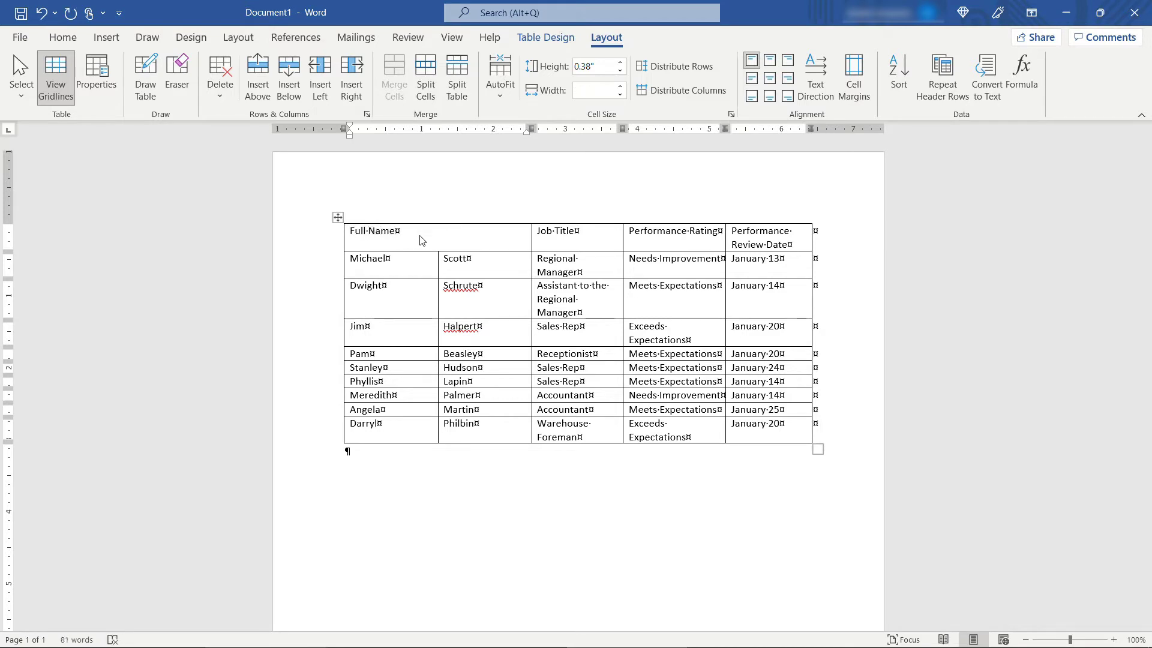
left_click_drag(372, 264, 470, 265)
left_click(384, 96)
left_click_drag(412, 305, 490, 424)
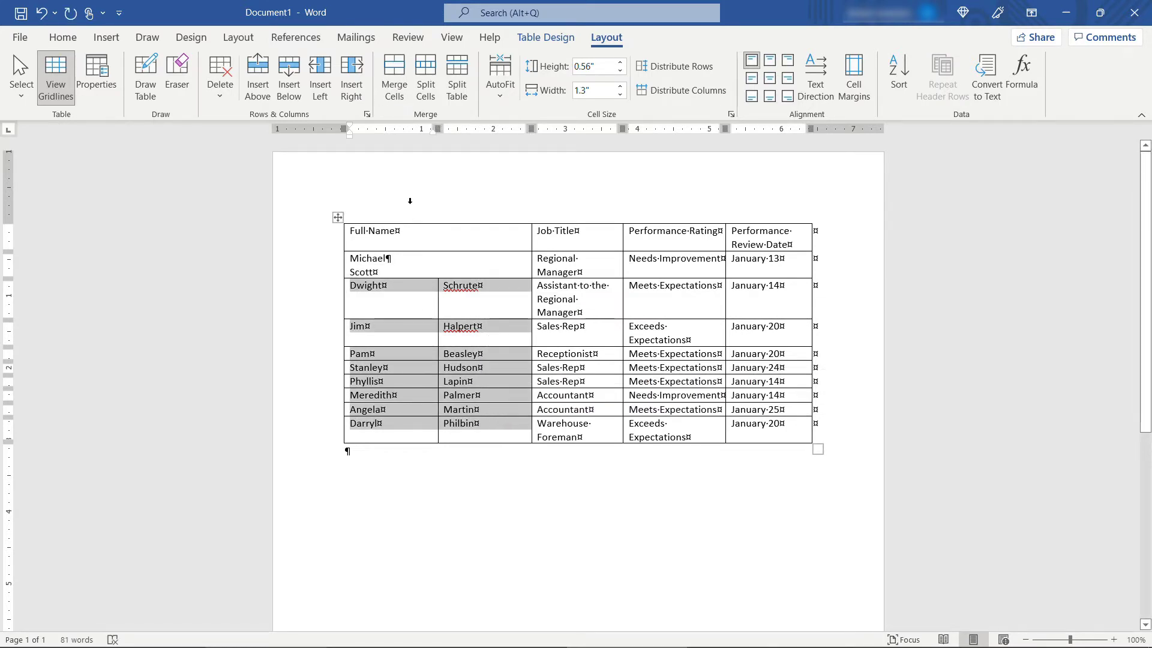
left_click(395, 89)
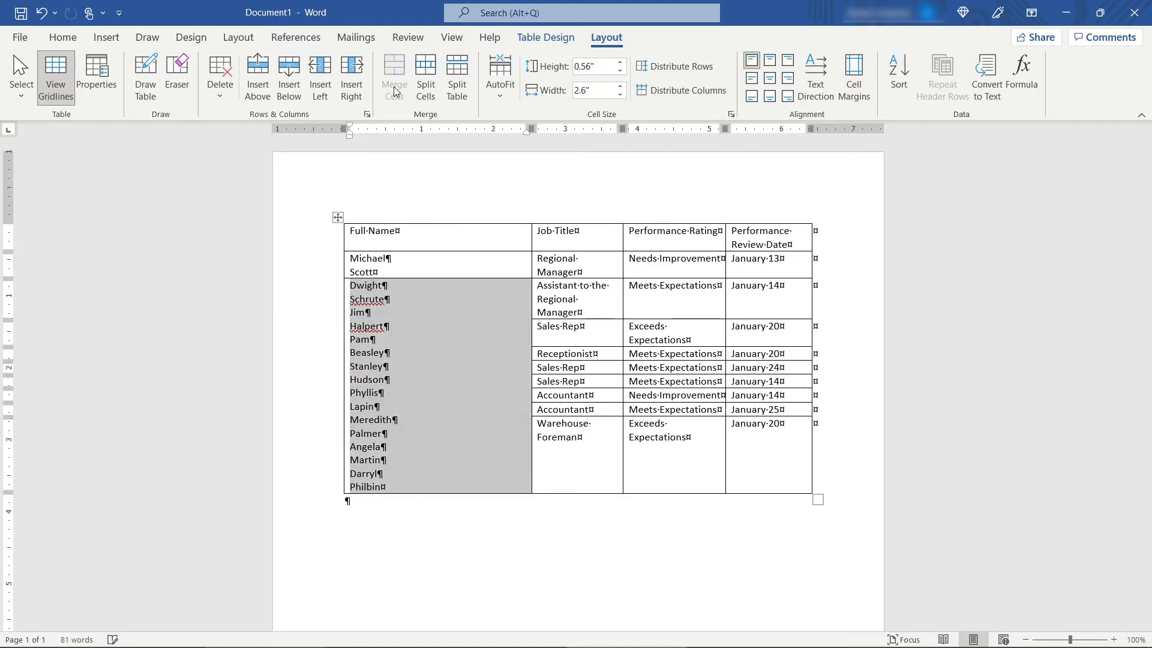
key("ctrl+z")
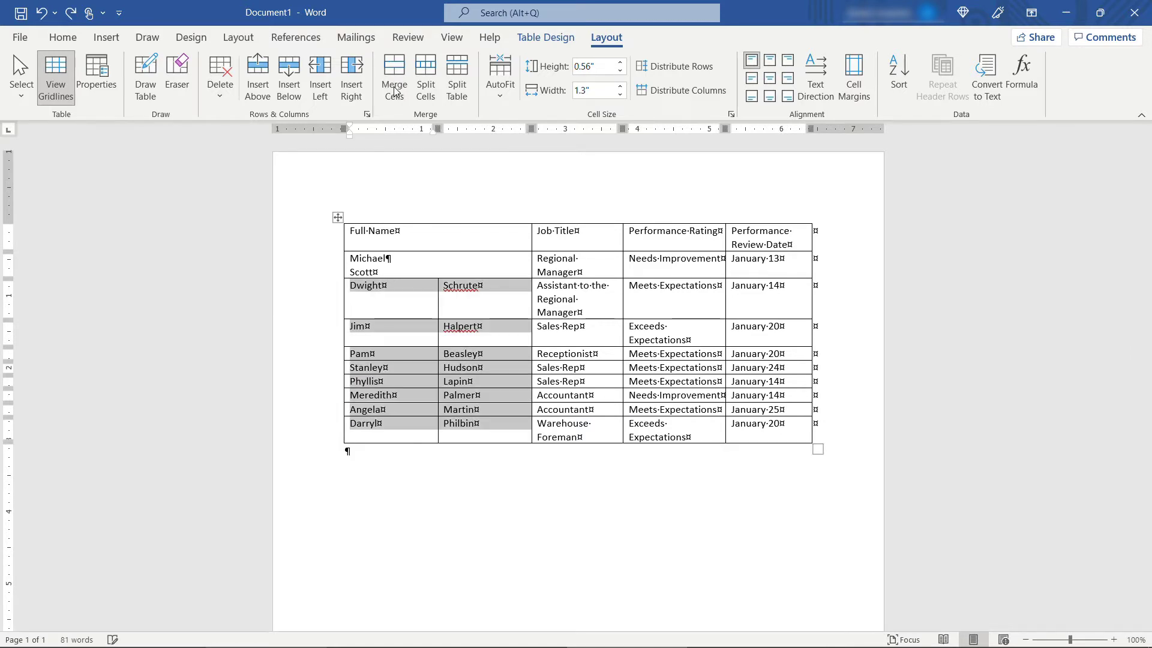
Put Michael Scott on one line, then merge Dwight and Schrute into one single-line cell
left_click(393, 259)
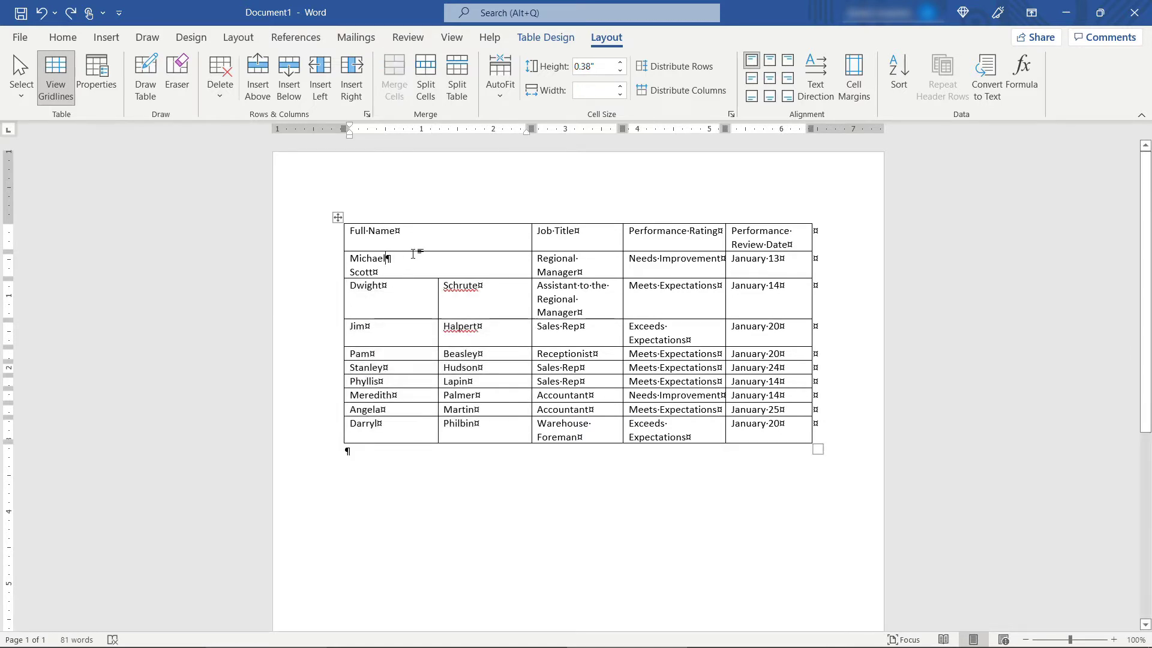
key("Delete")
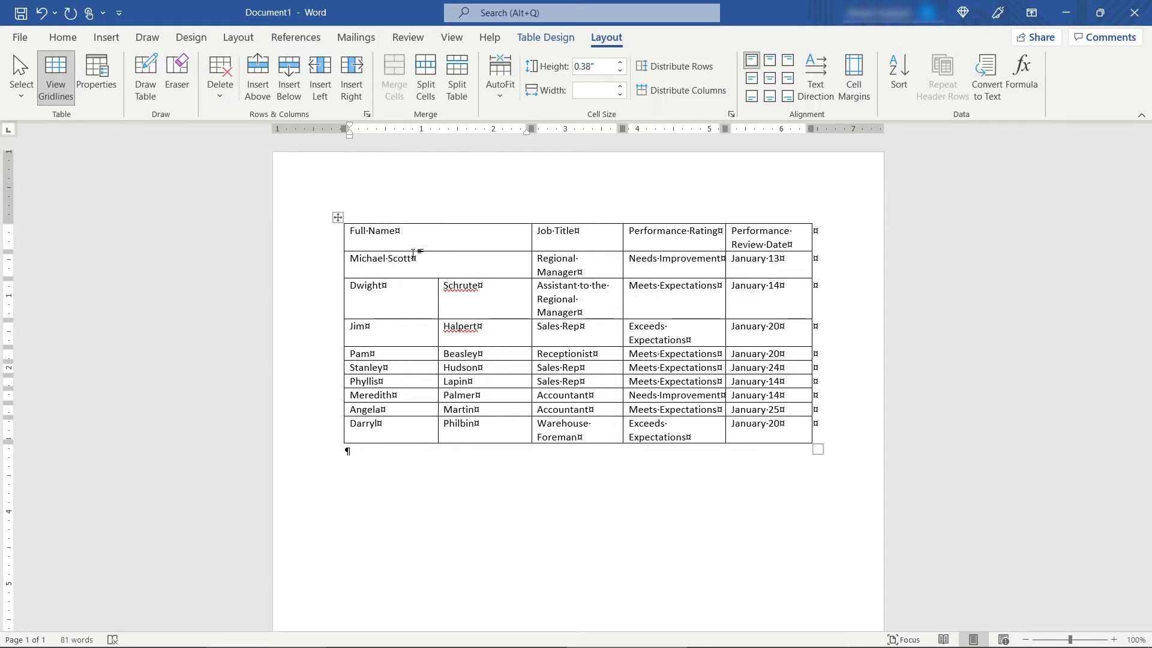
left_click_drag(404, 288, 475, 288)
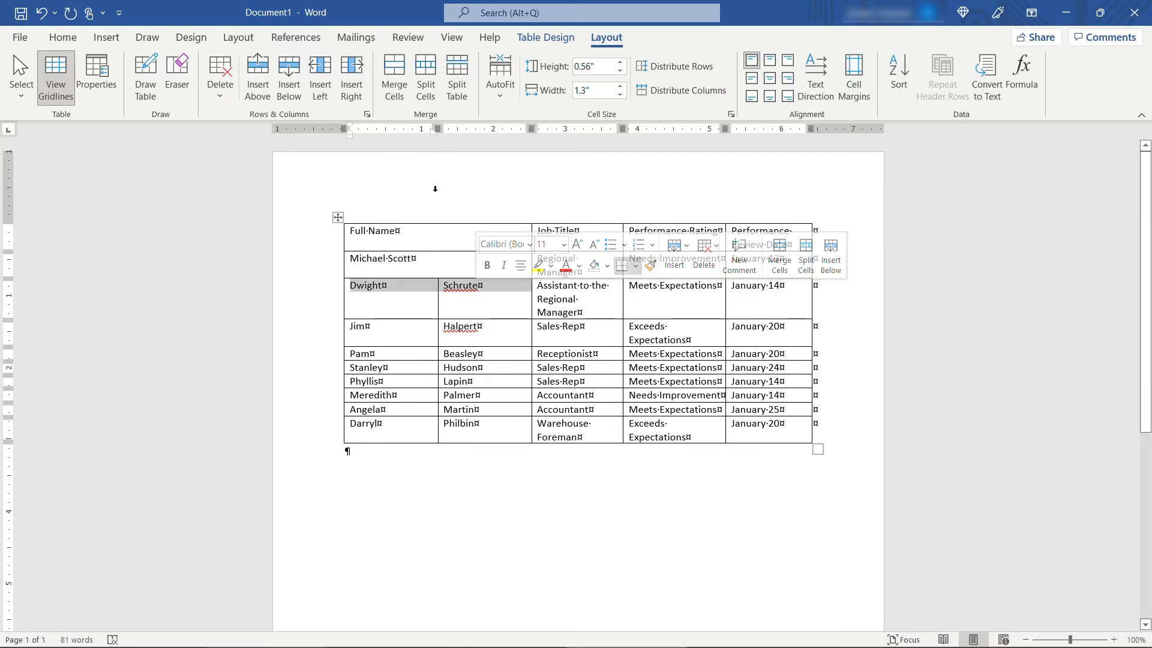
left_click(394, 77)
left_click(405, 286)
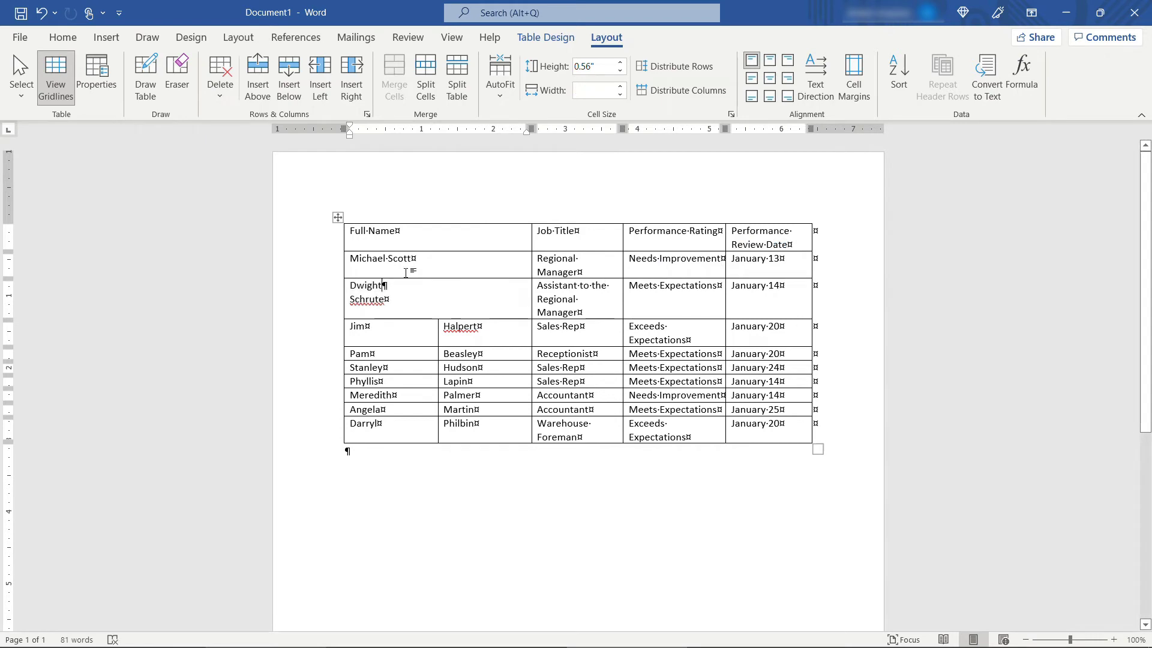
key("Delete")
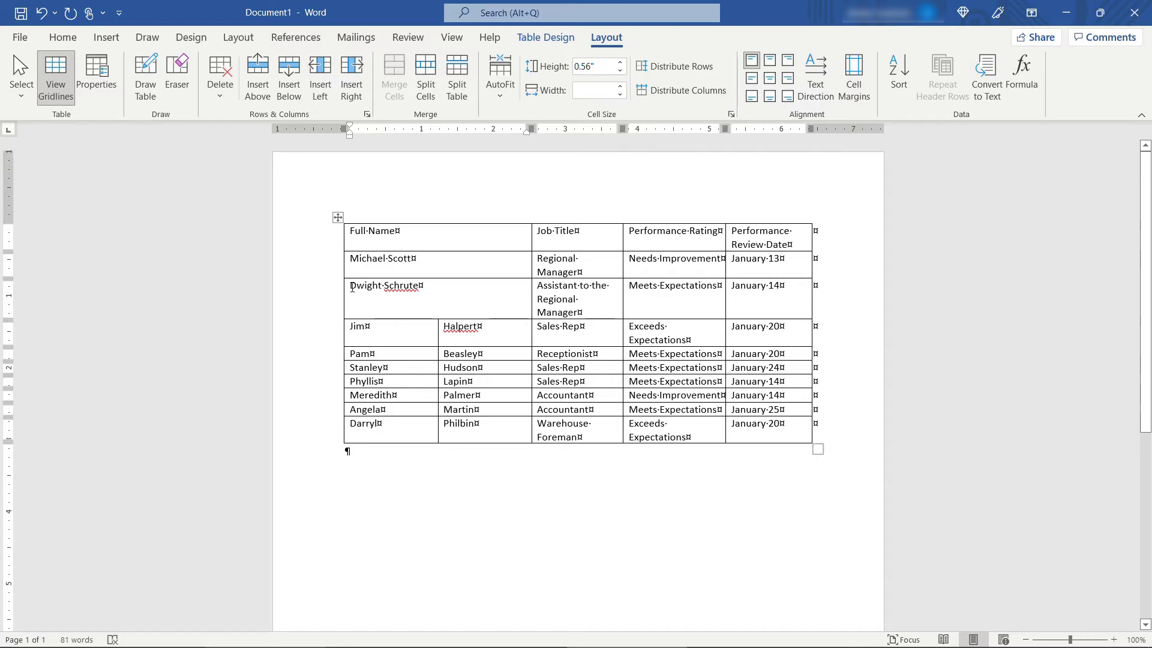
Split the Dwight Schrute and Michael Scott cells into two columns, moving each surname across
triple_click(384, 286)
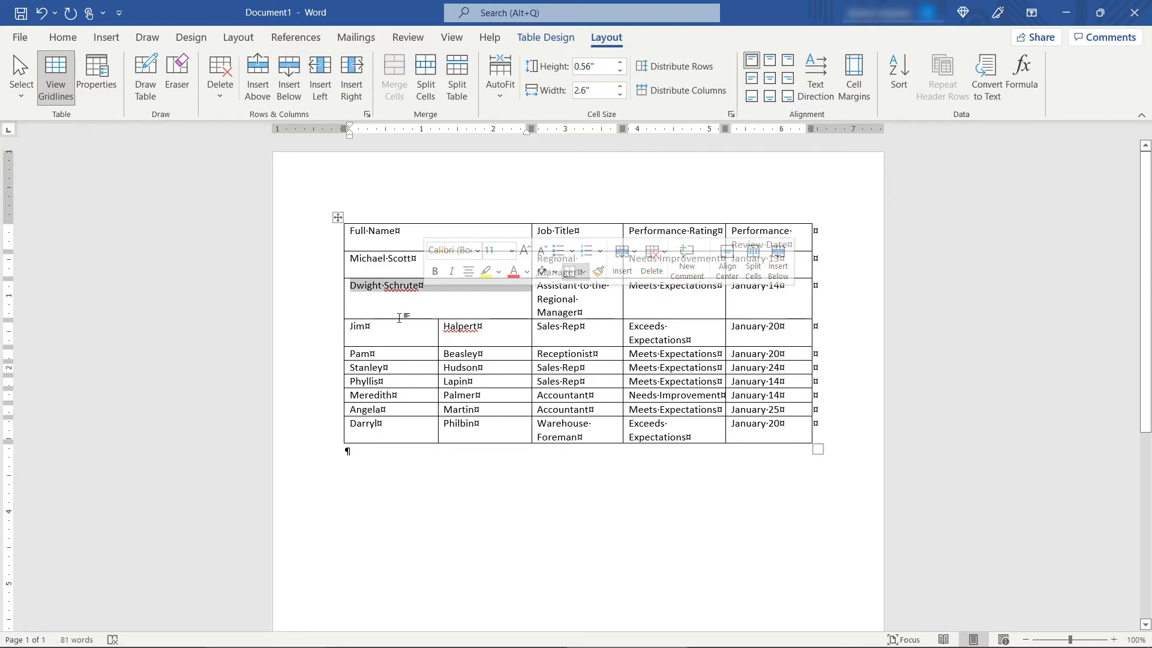
left_click(430, 94)
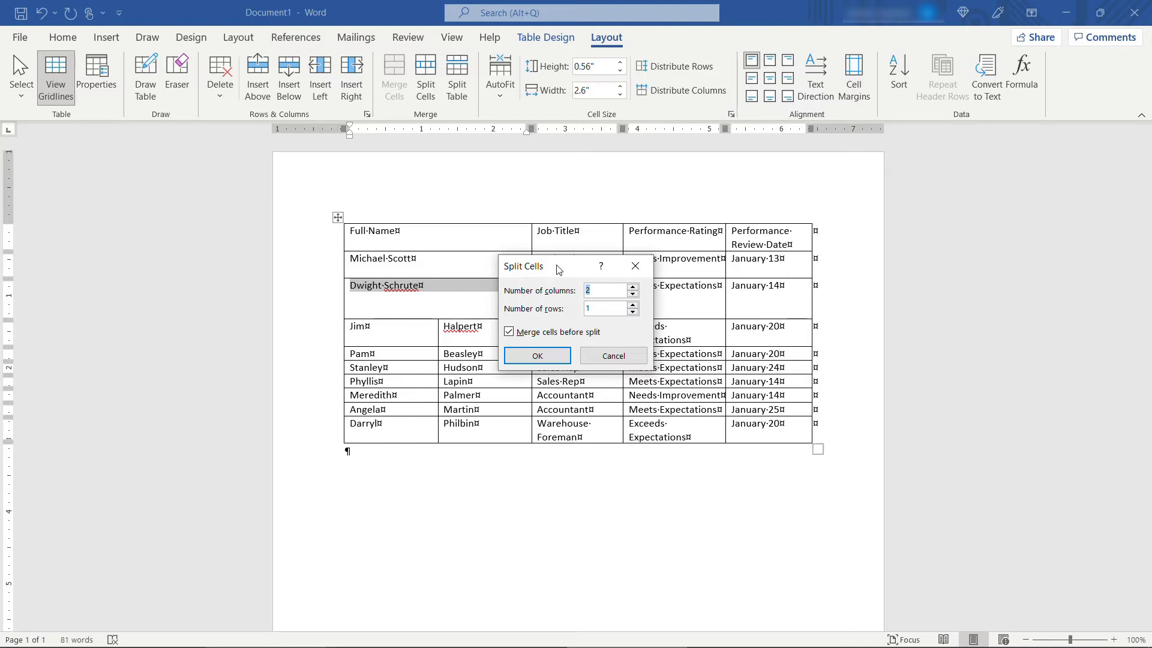
key("Tab")
left_click(604, 292)
left_click(550, 359)
double_click(404, 290)
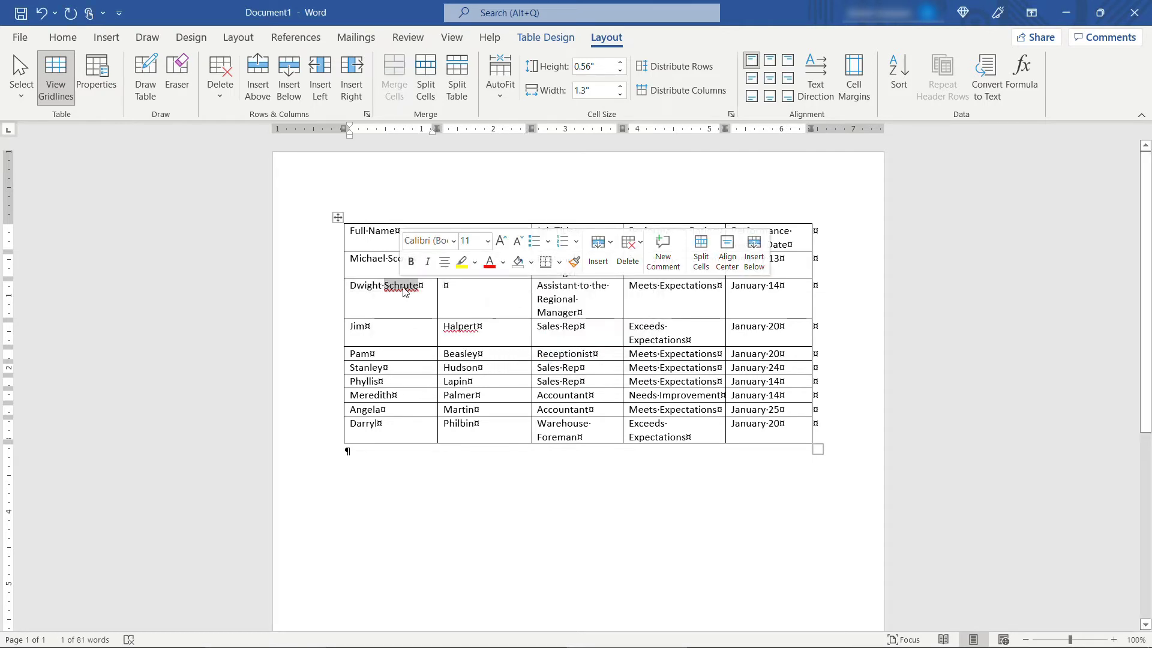
left_click_drag(403, 290, 444, 287)
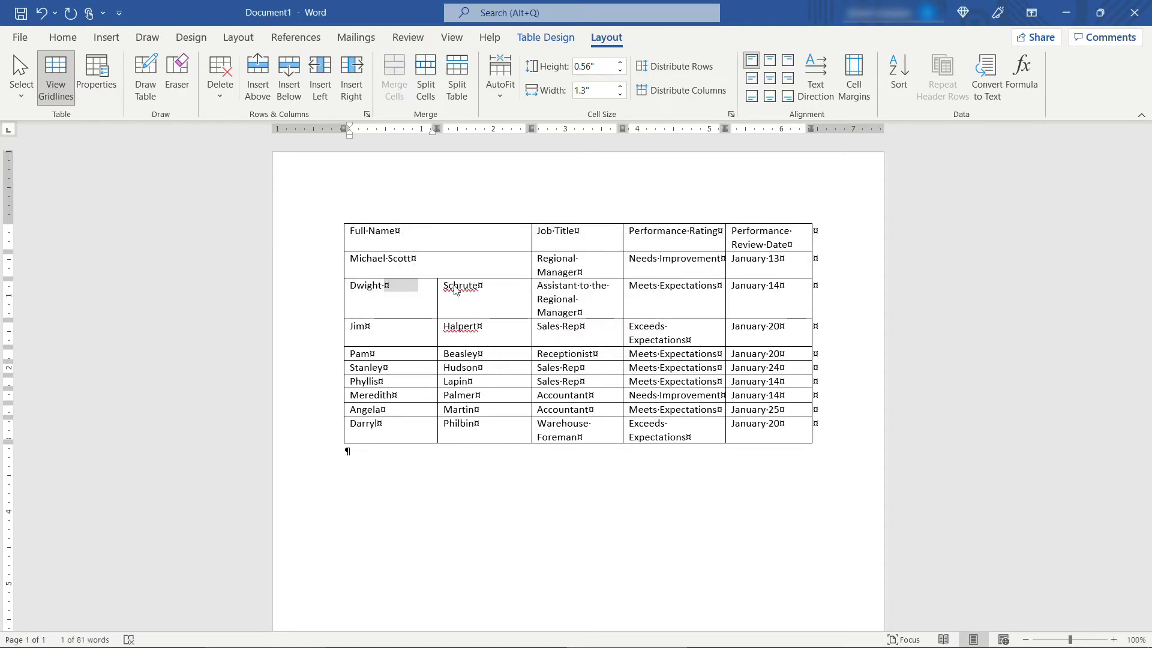
left_click(417, 264)
left_click(425, 78)
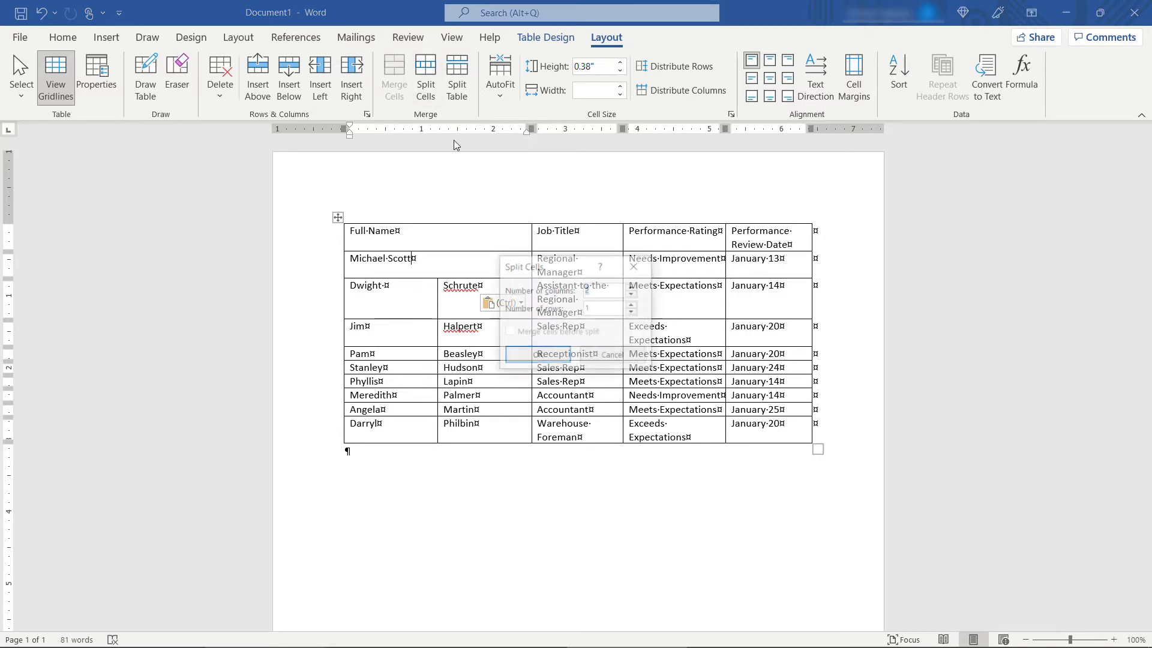
left_click(538, 354)
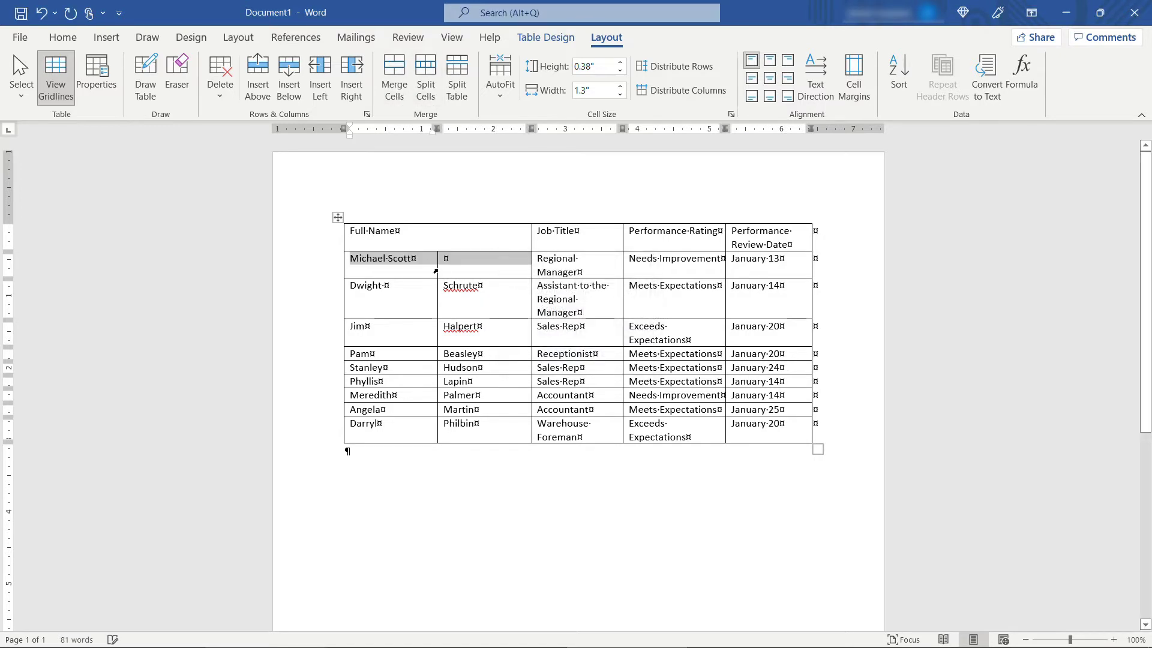
double_click(401, 258)
left_click_drag(401, 258, 447, 258)
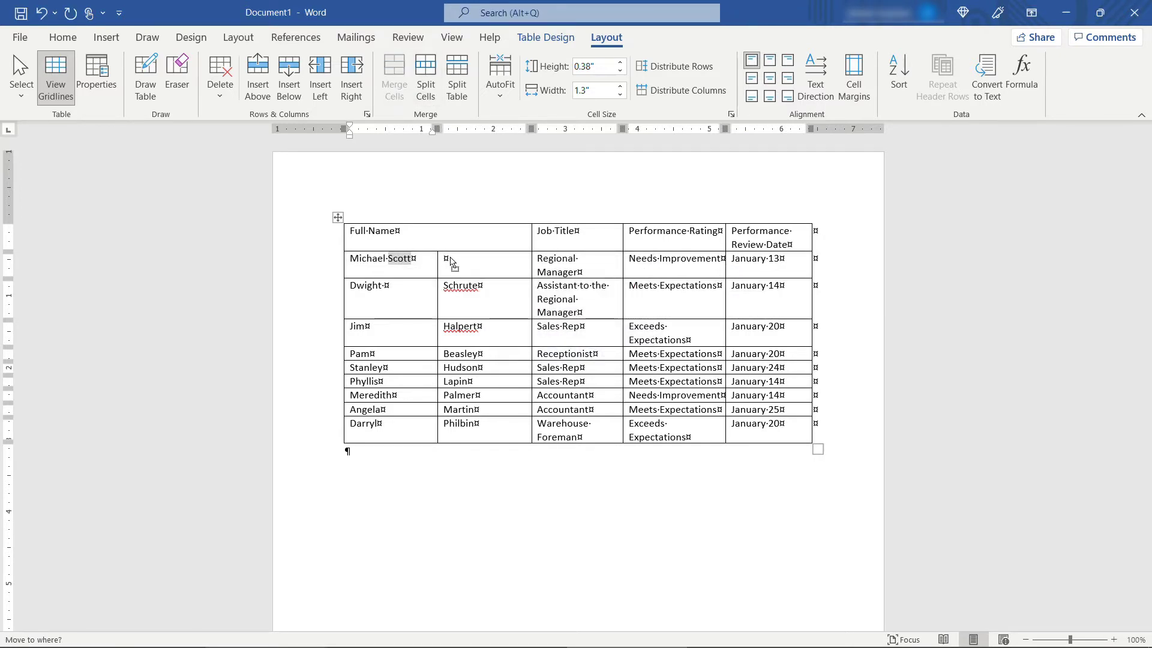
Split the Full Name header into two cells labelled First Name and Last Name
left_click(402, 231)
left_click(426, 78)
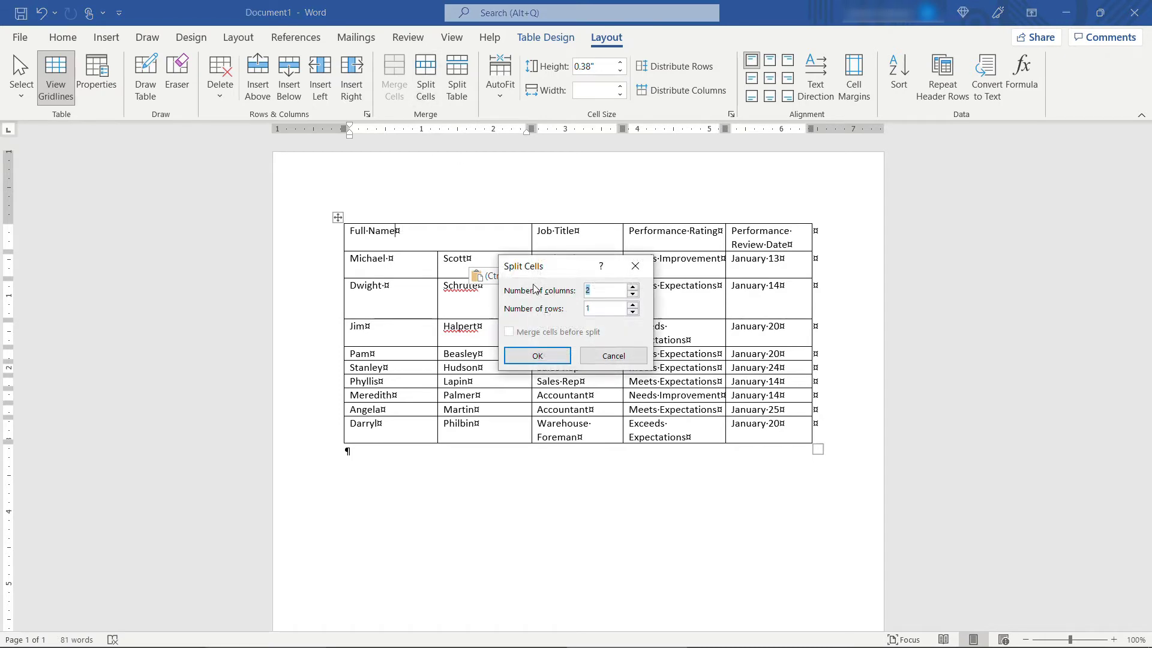
left_click(538, 356)
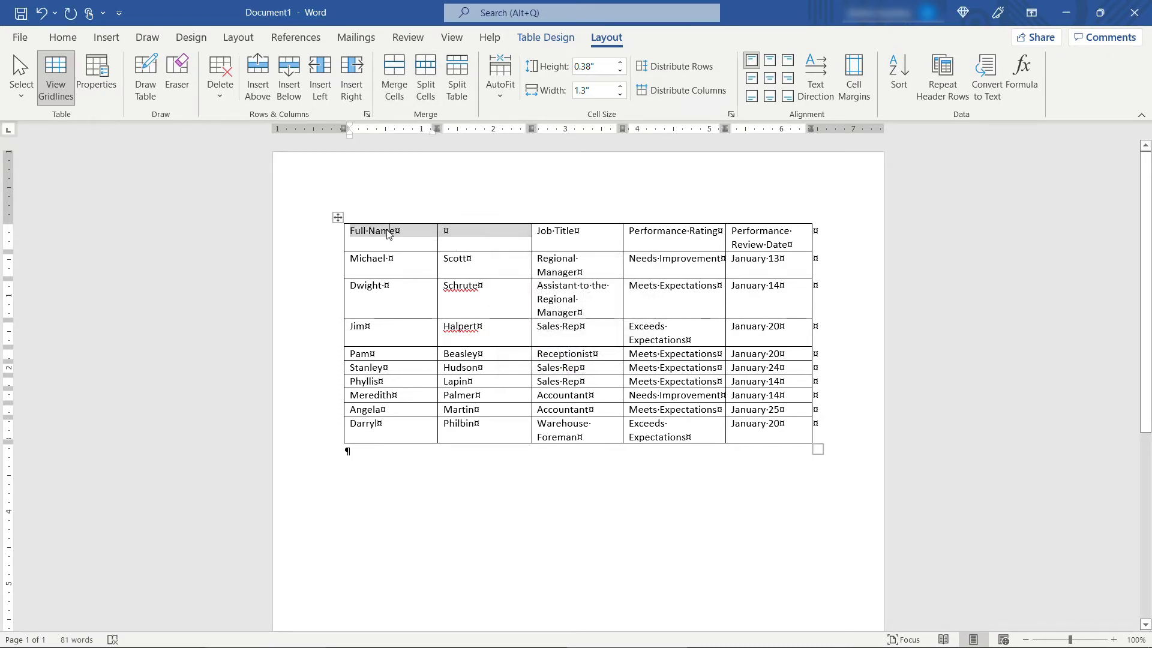
triple_click(389, 233)
type("First Name")
key("Tab")
type("Last Name")
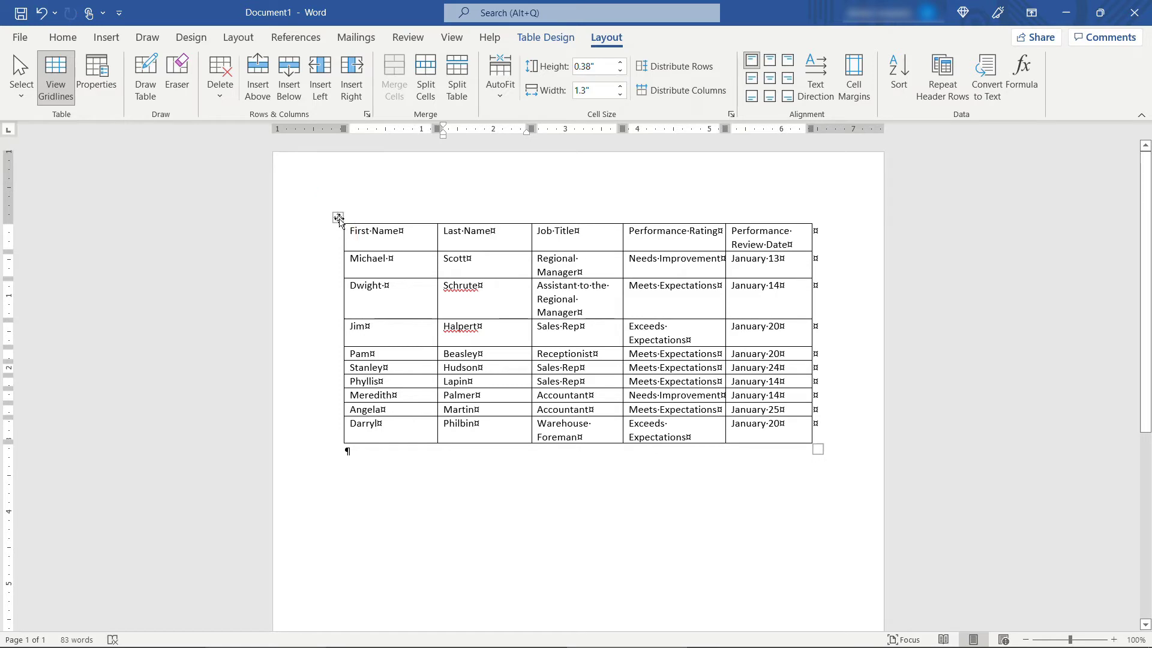
Select the table and preview the Table Styles gallery on Table Design
left_click(339, 218)
left_click(564, 38)
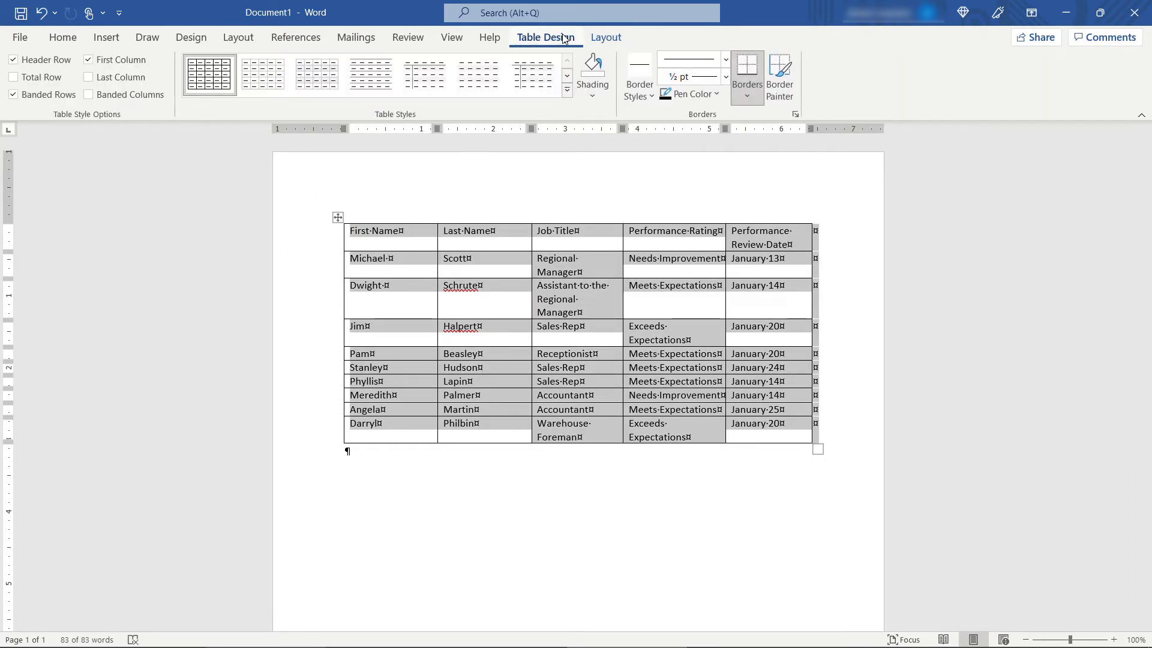
left_click(567, 89)
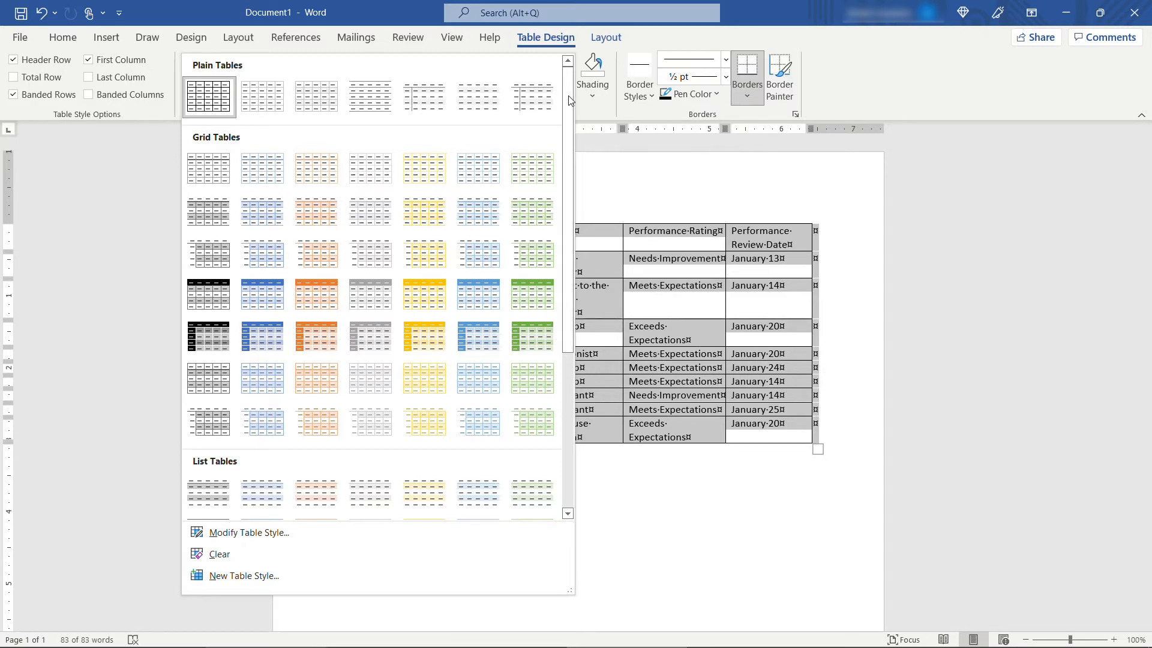
left_click(100, 155)
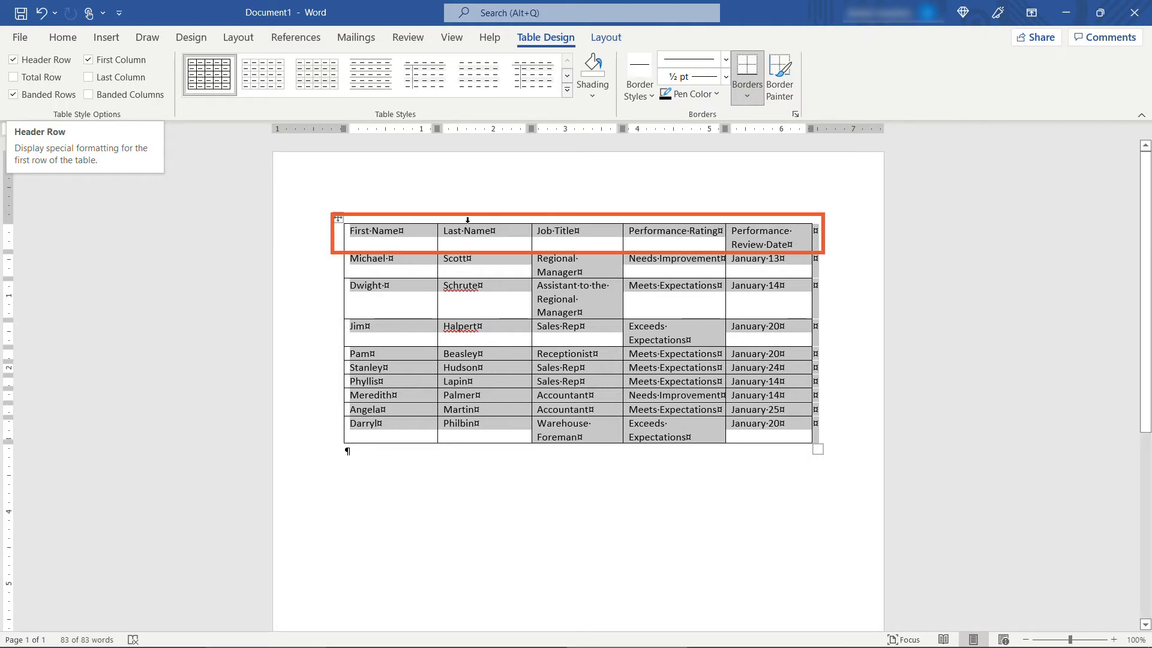
Select the header row and browse the Table Styles gallery without applying a style
left_click(415, 231)
left_click_drag(416, 231, 779, 231)
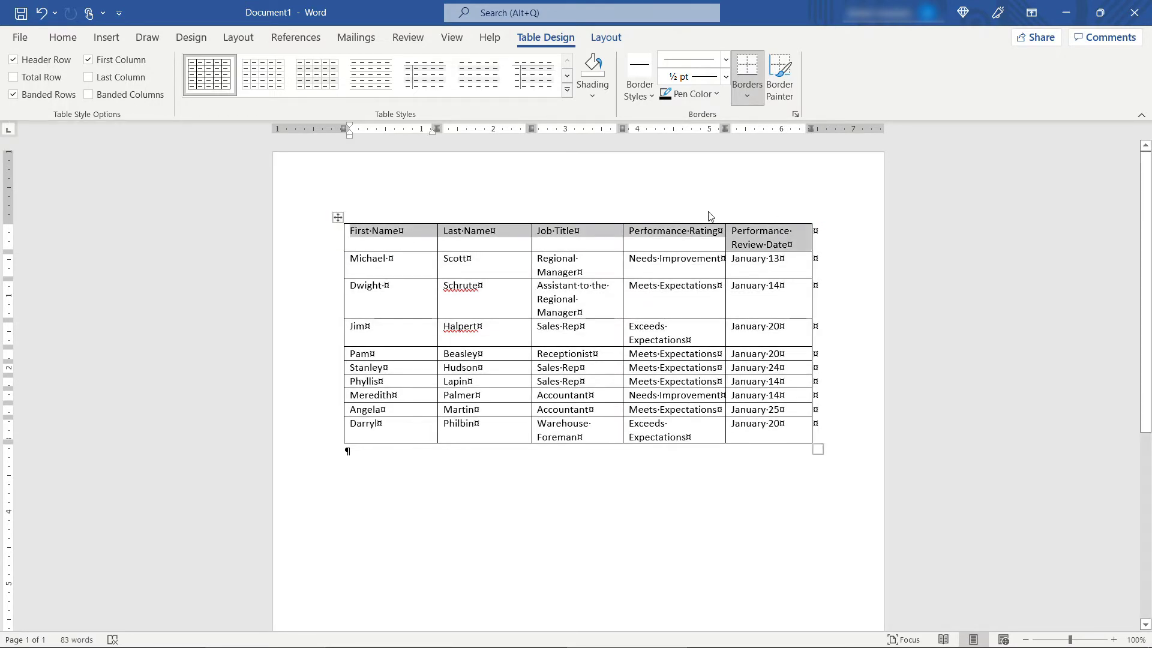
left_click(567, 90)
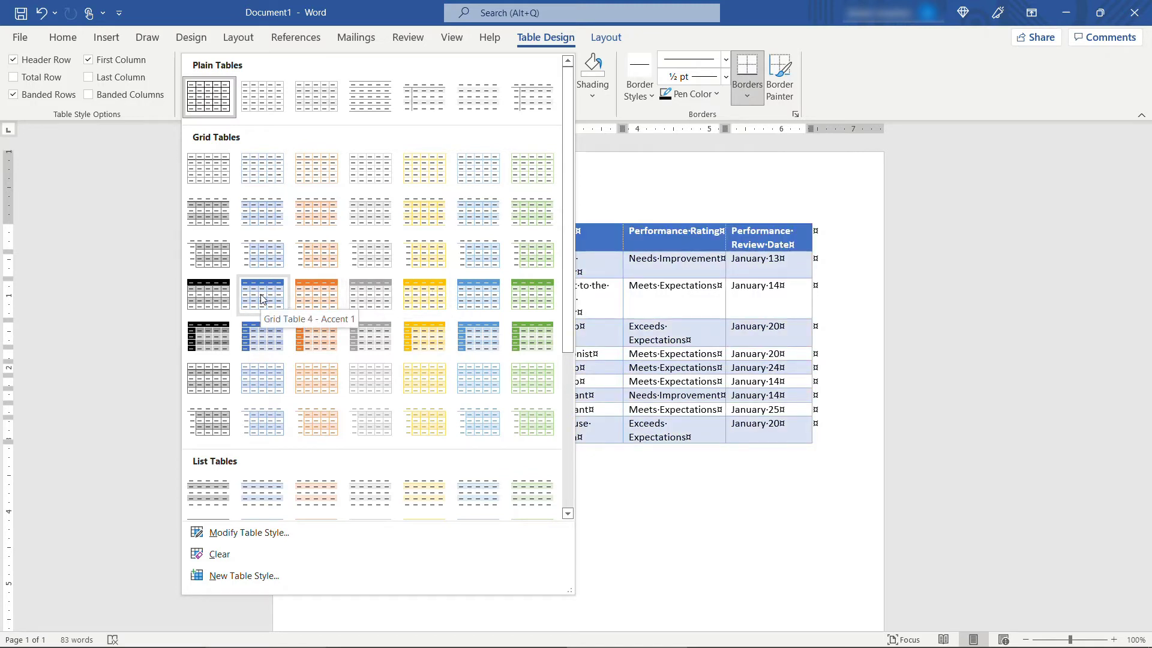
left_click(132, 246)
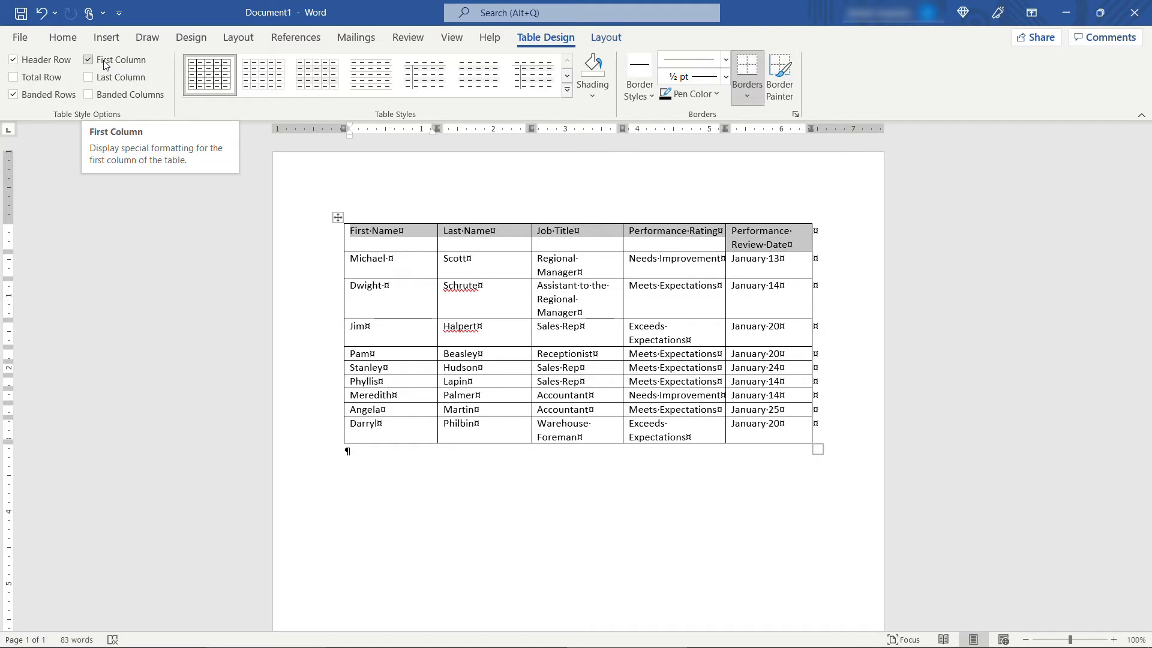
Uncheck First Column in Table Style Options and expand the Table Styles gallery again
left_click(411, 256)
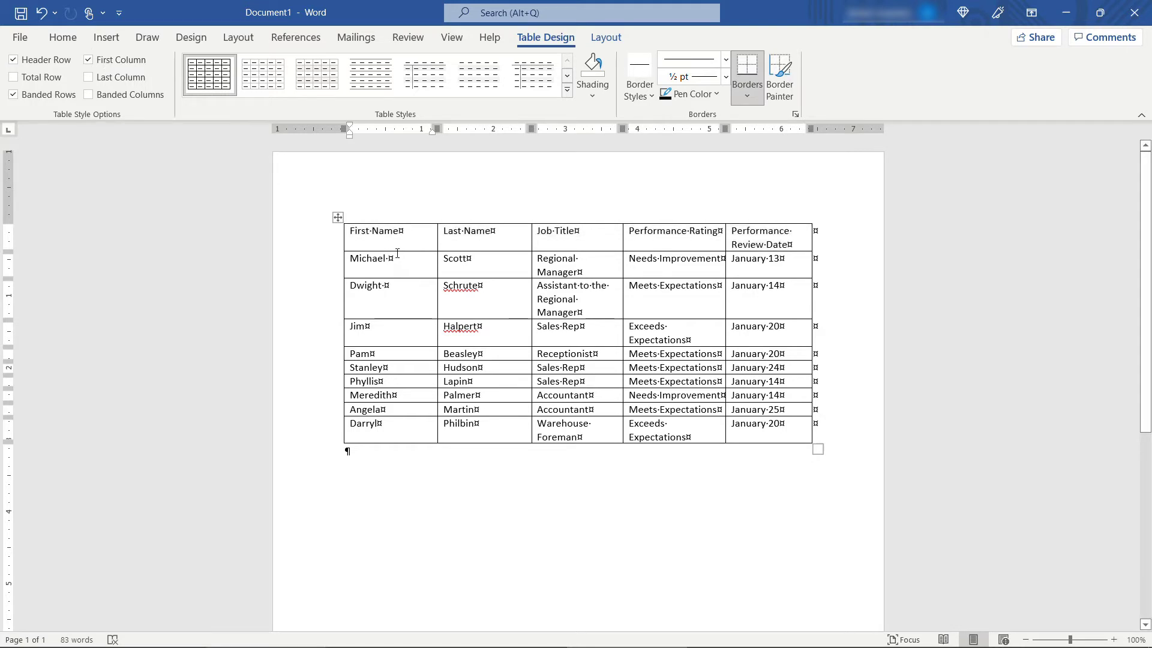
left_click_drag(373, 276, 375, 427)
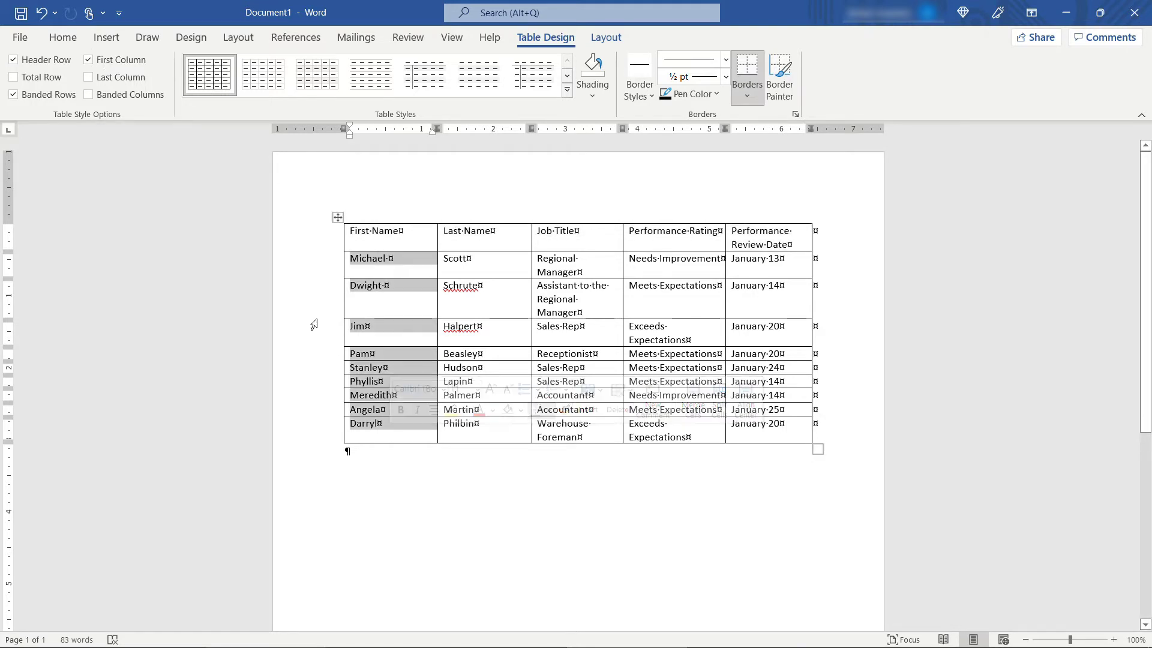
left_click(405, 265)
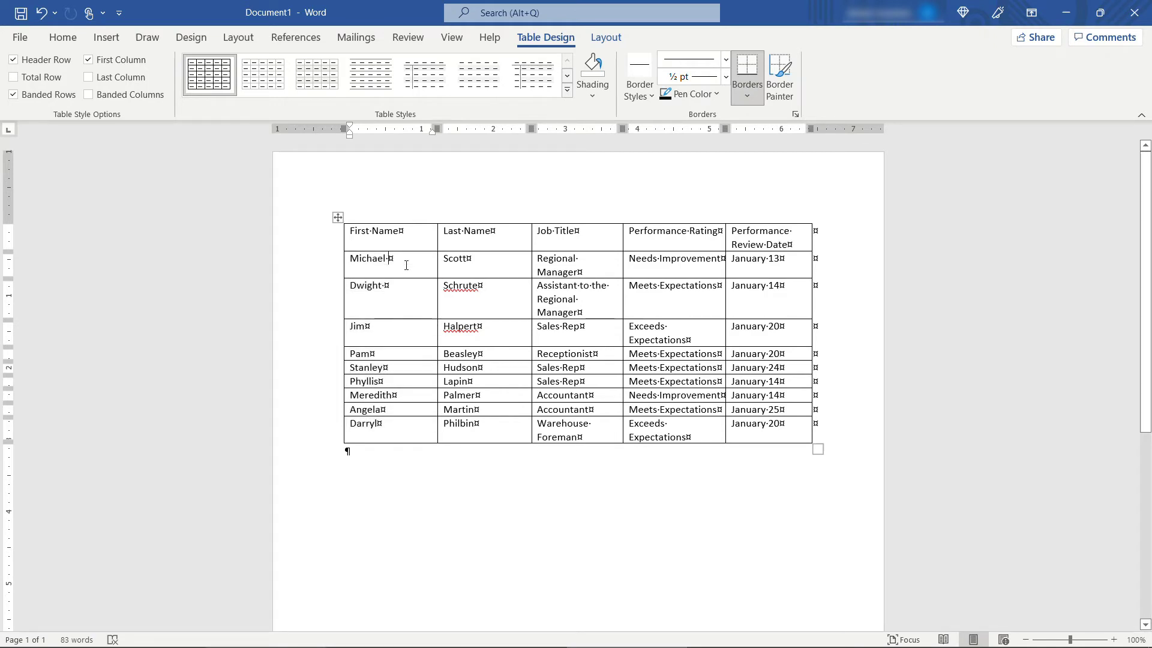
left_click(87, 61)
left_click(568, 90)
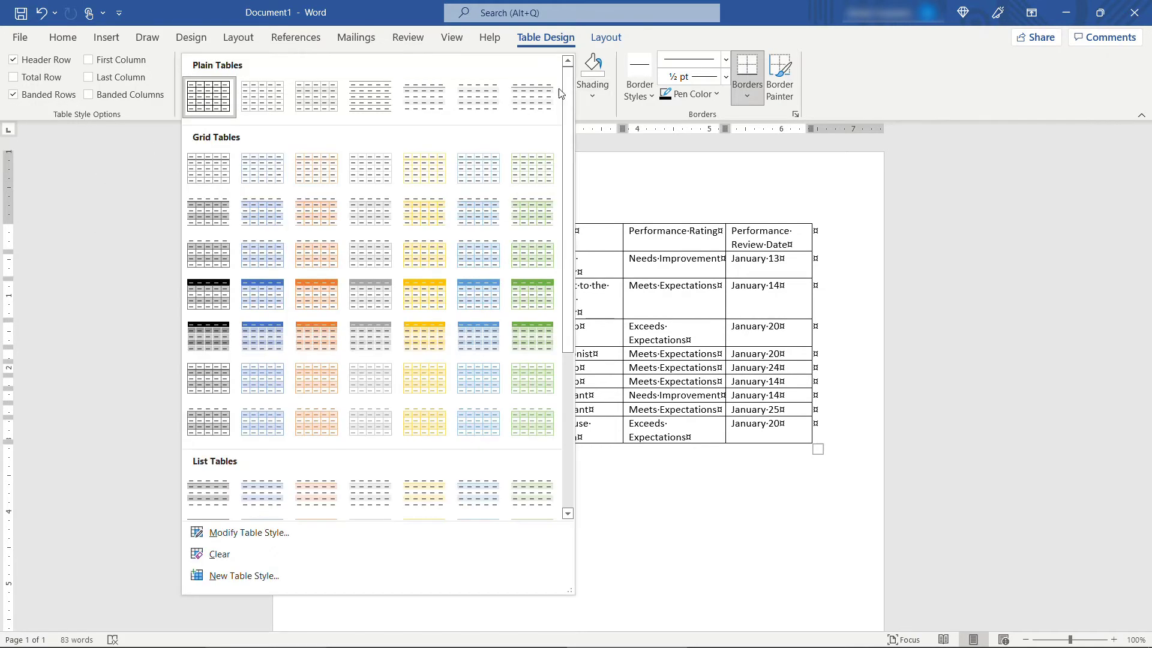
Apply the blue Grid Table 4 – Accent 1 style and turn First Column back on
left_click(250, 304)
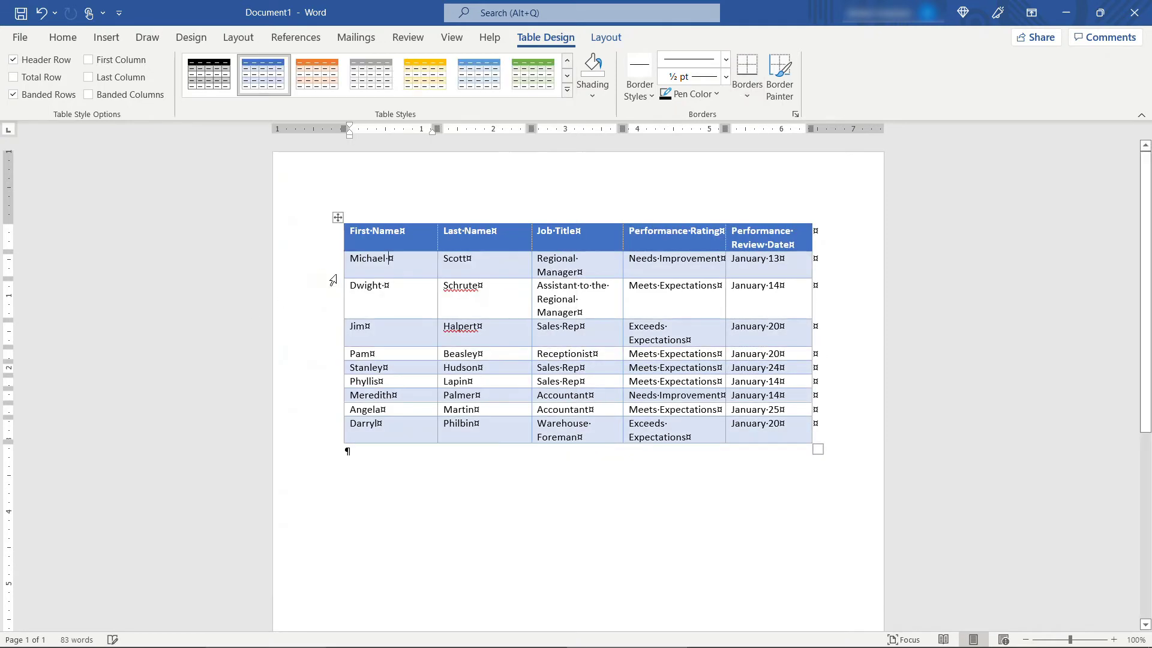
left_click_drag(419, 228, 753, 227)
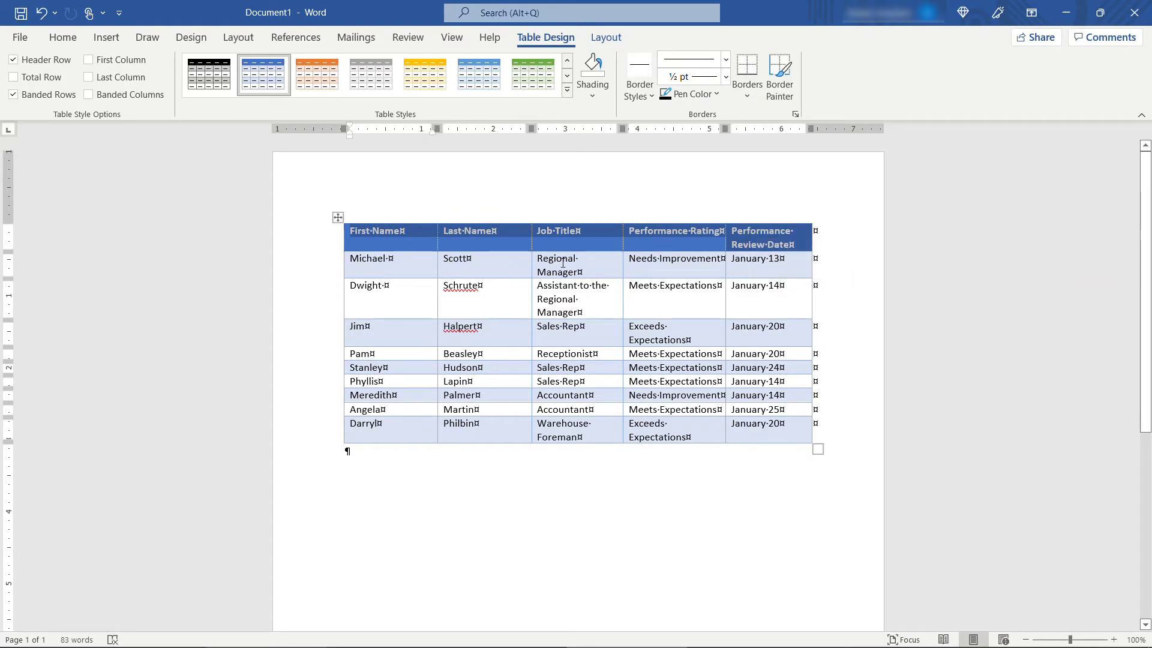
left_click(407, 294)
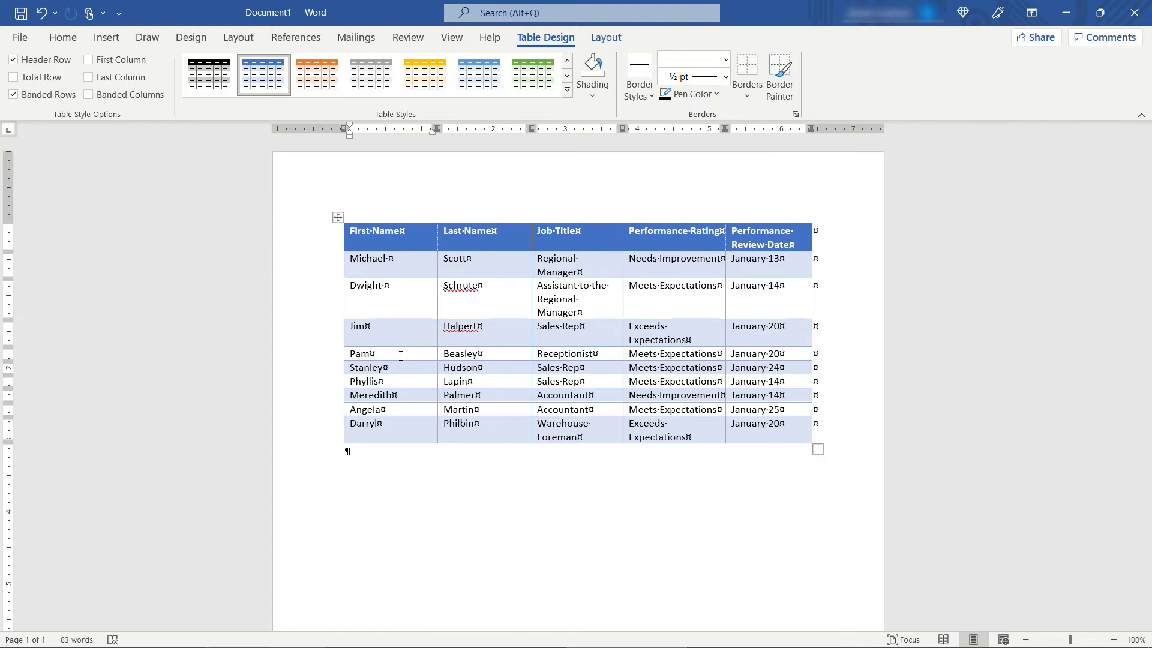
left_click(90, 61)
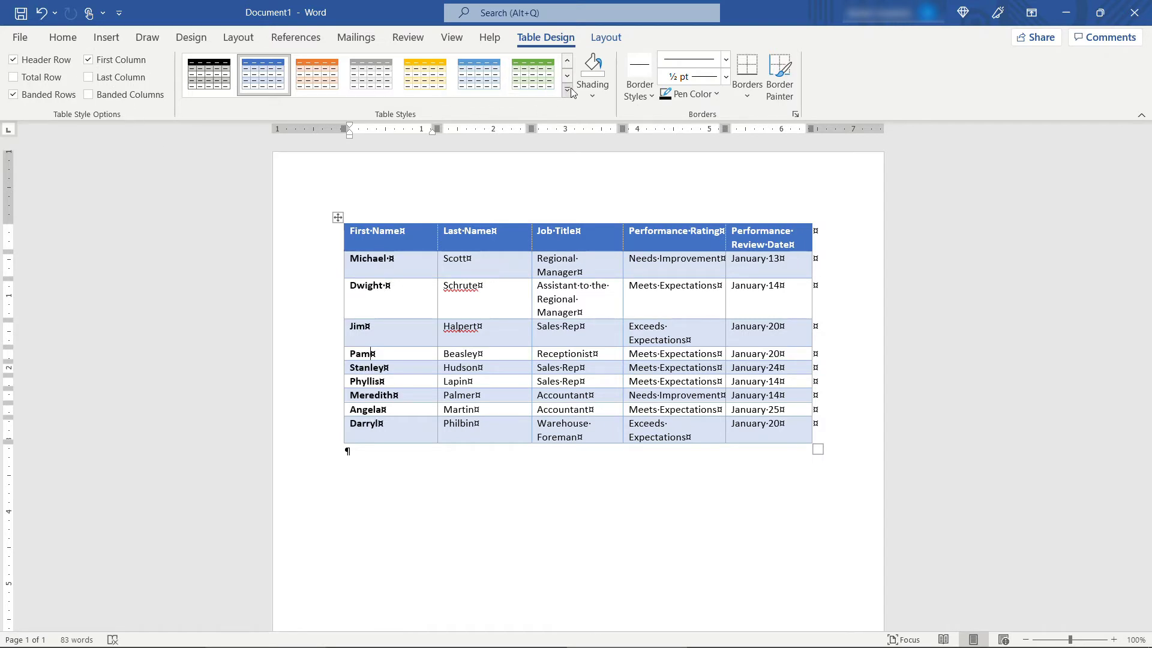
Switch the table to the darker Grid Table 5 Dark – Accent 1 style
left_click(567, 90)
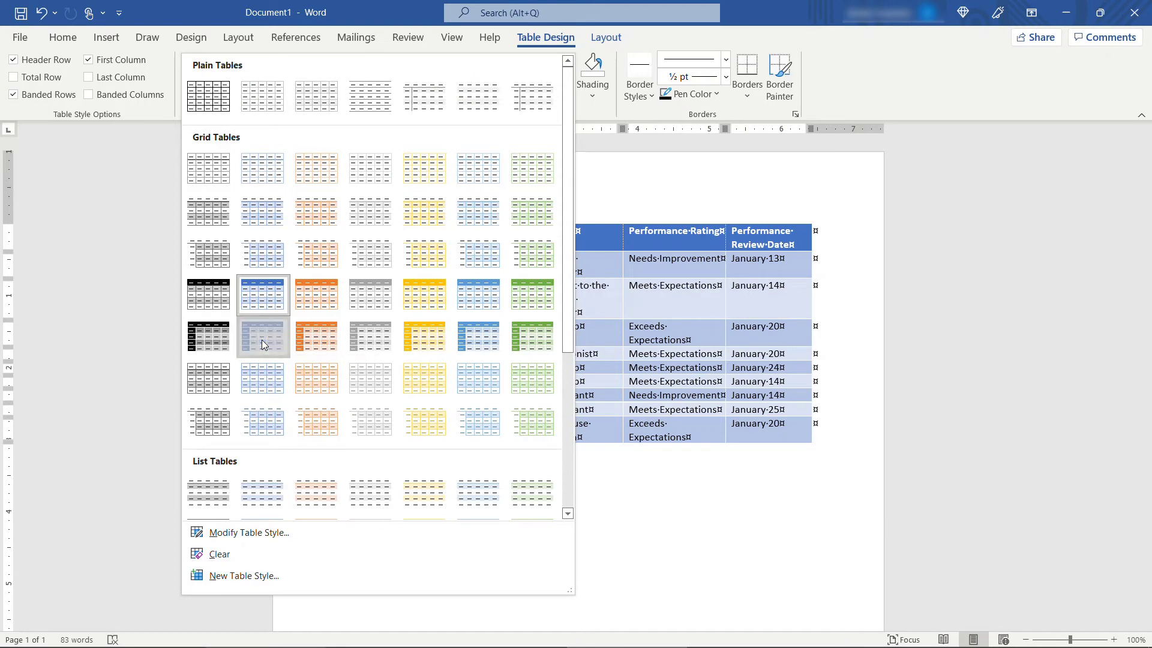
left_click(262, 343)
left_click(174, 380)
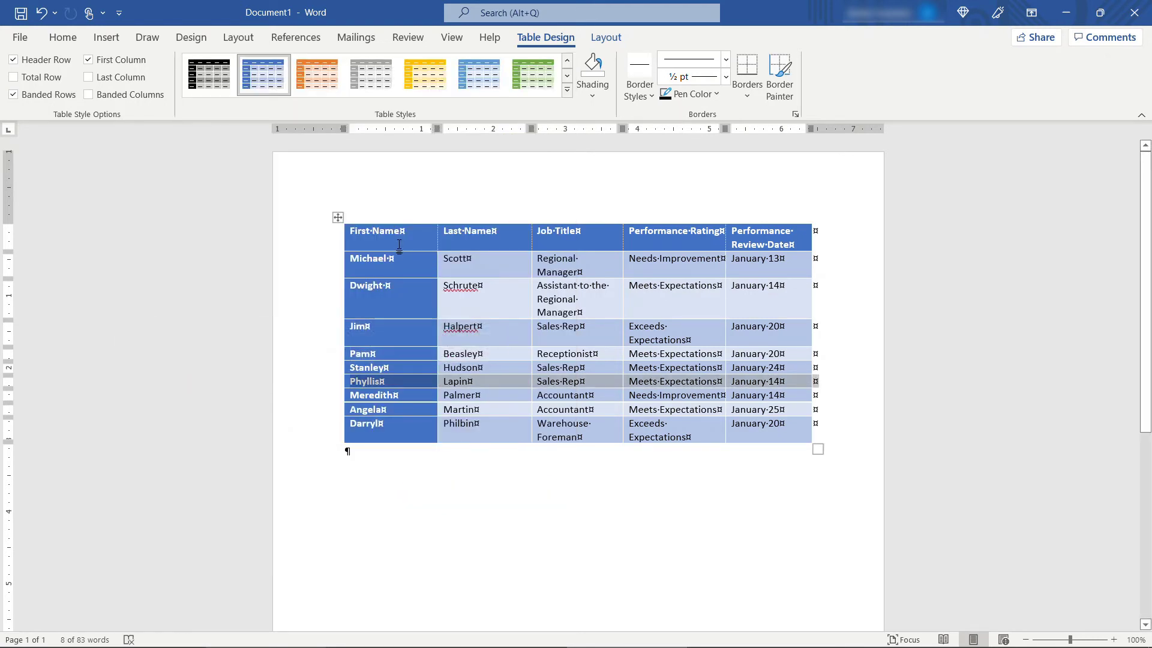
left_click_drag(396, 243, 395, 435)
left_click(389, 558)
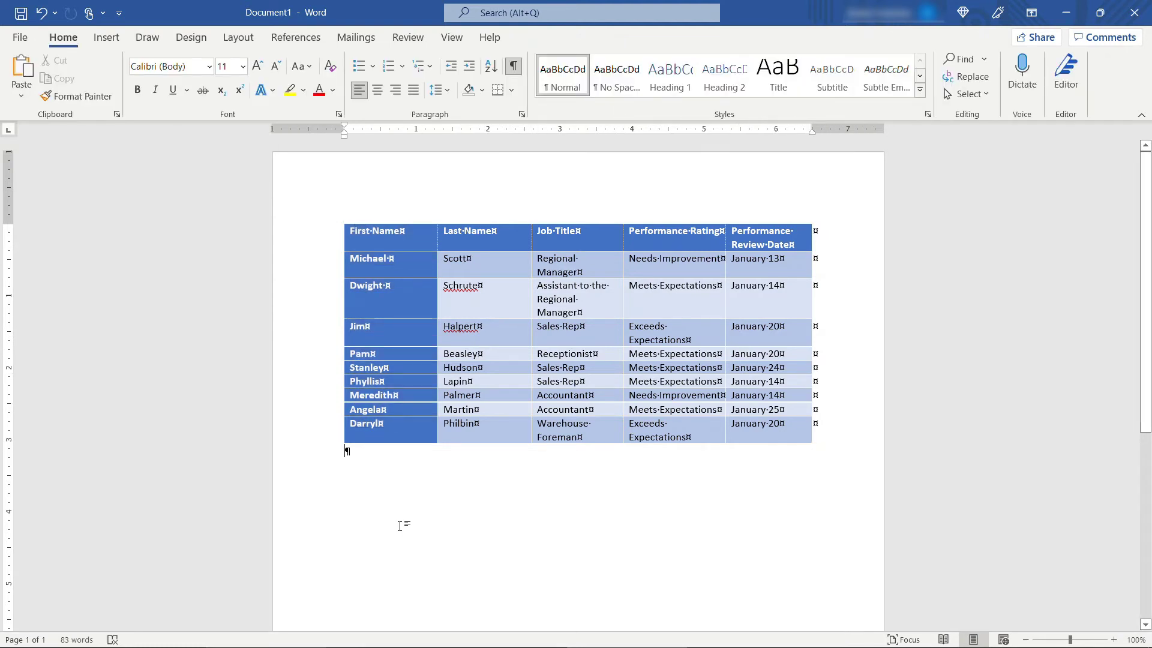
Undo the dark first-column fill and enlarge the header row text to 14 pt
key("ctrl+z")
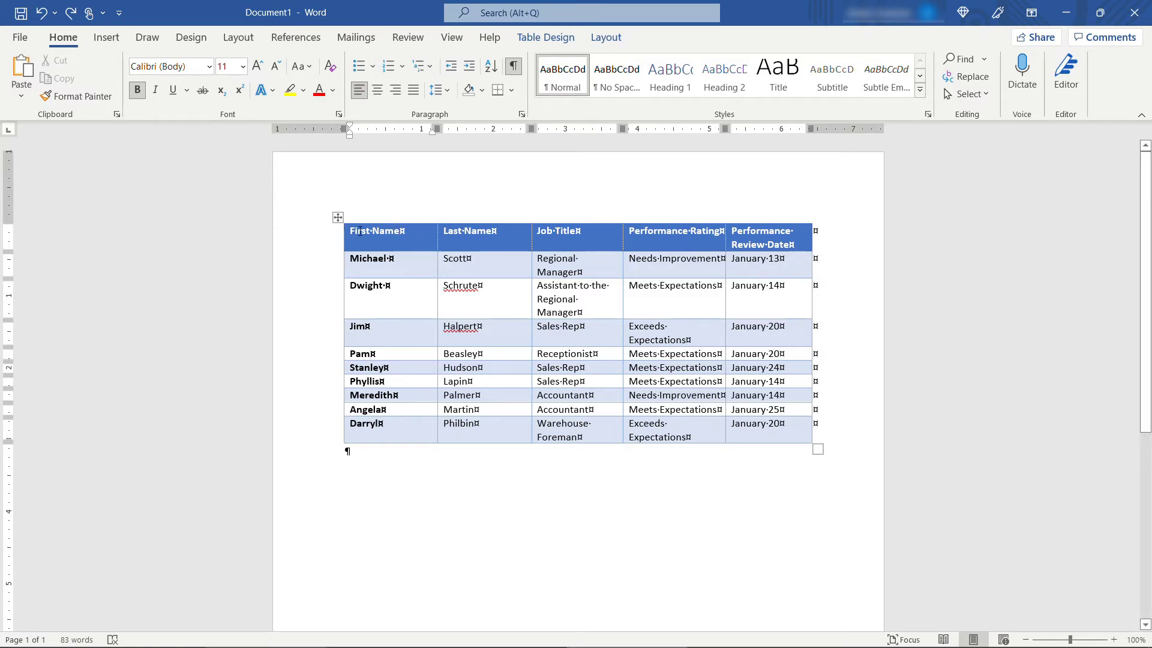
left_click_drag(358, 230, 762, 237)
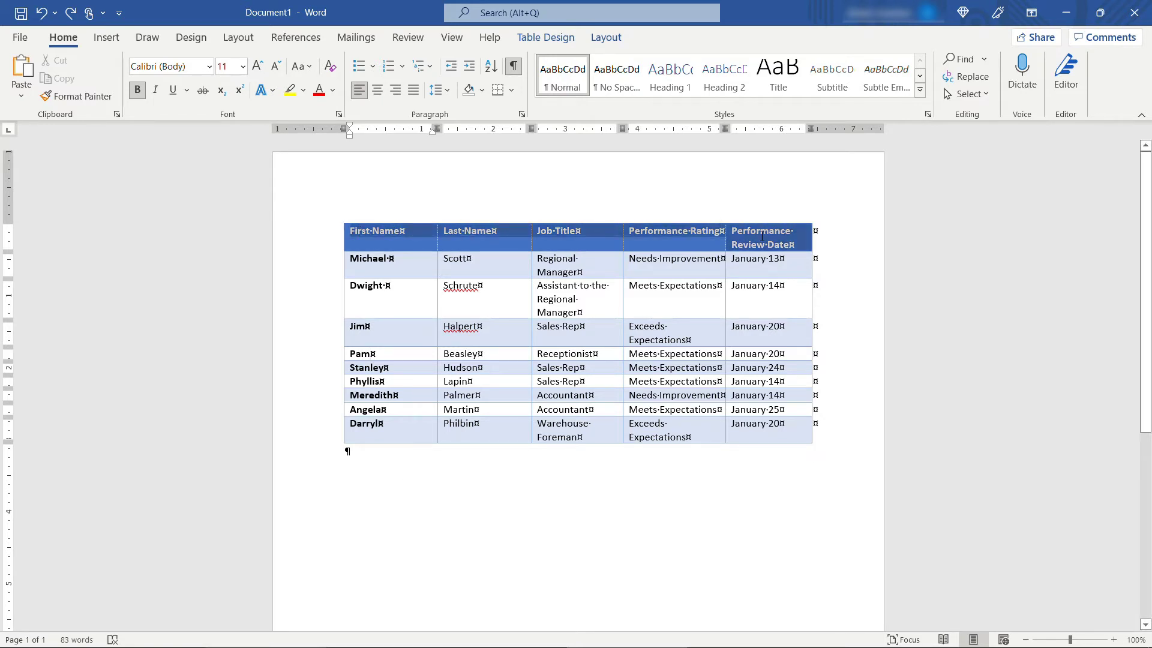
left_click(259, 67)
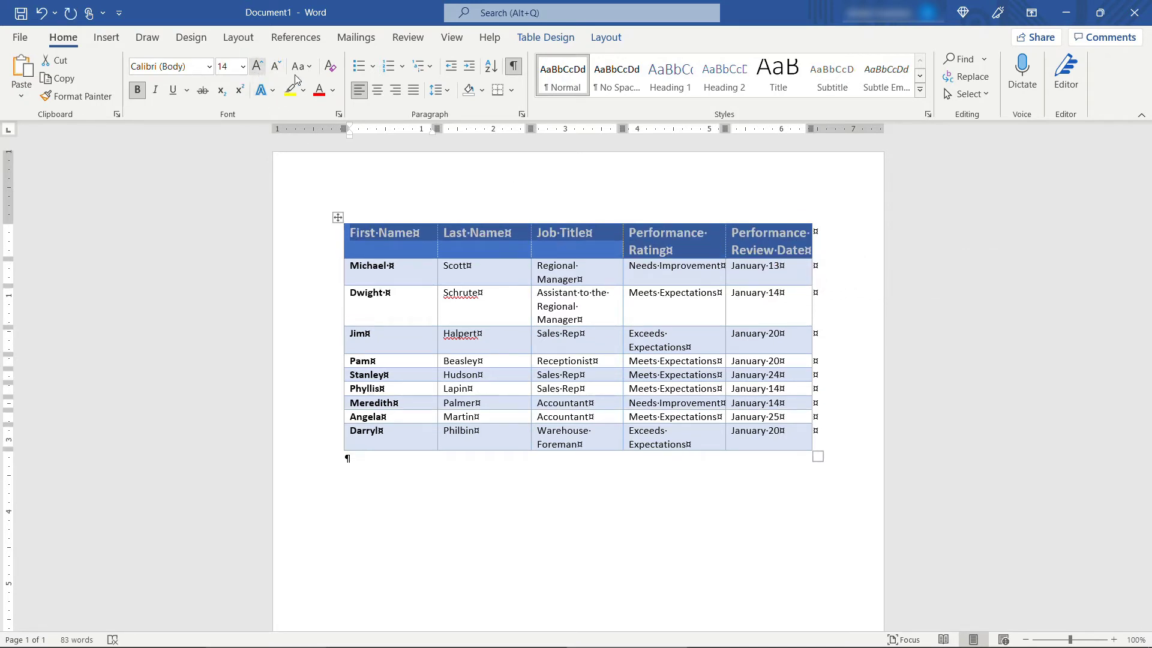
Shade the header row dark blue, leaving the table style unchanged
left_click(555, 40)
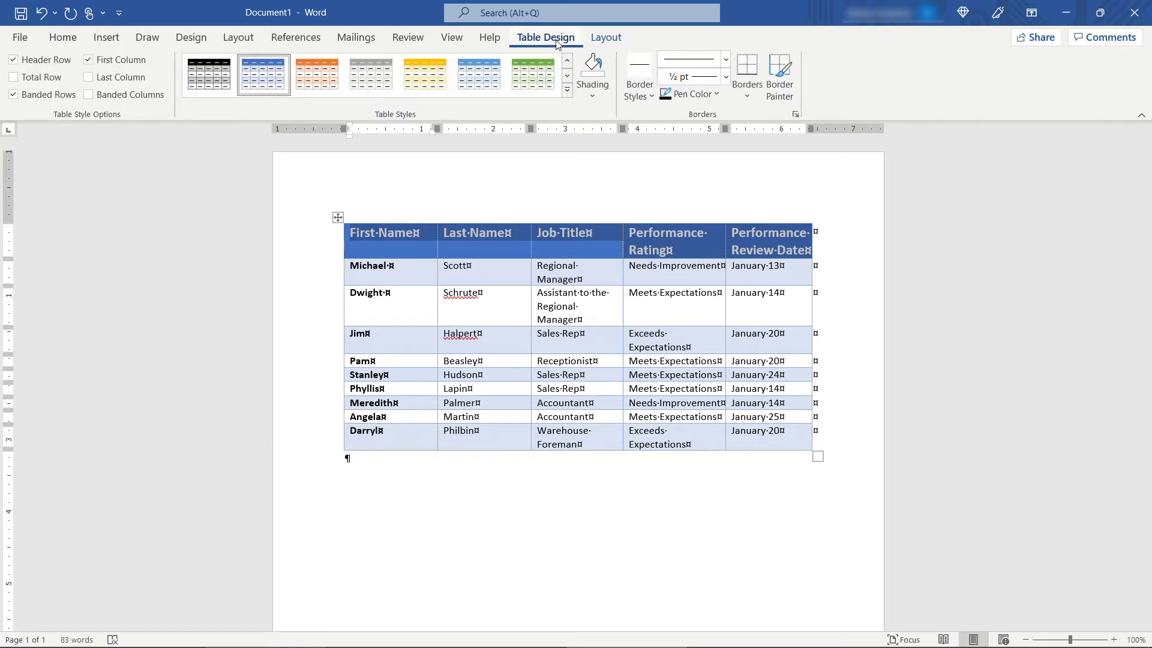
left_click(591, 99)
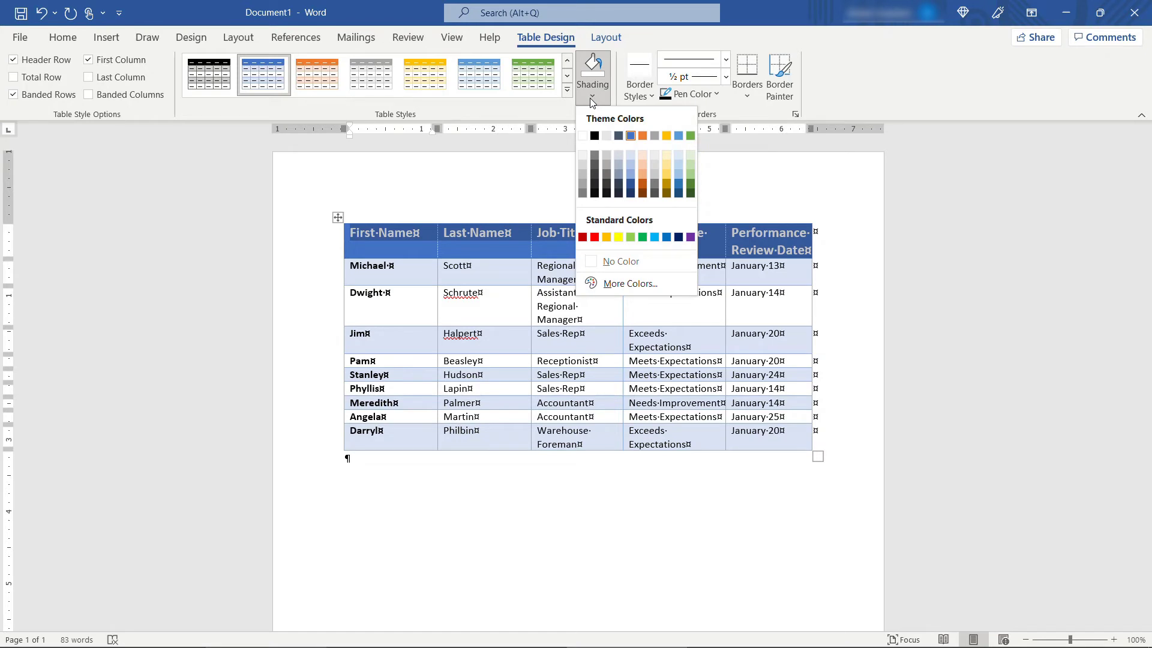
left_click(629, 194)
left_click(594, 240)
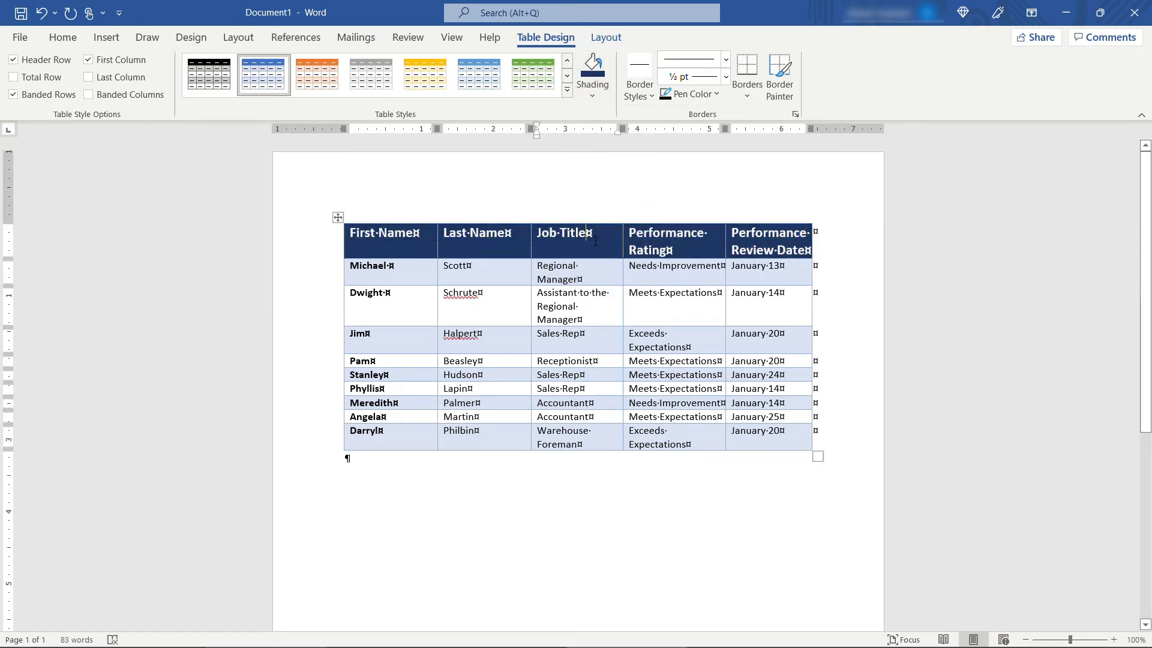
left_click(567, 90)
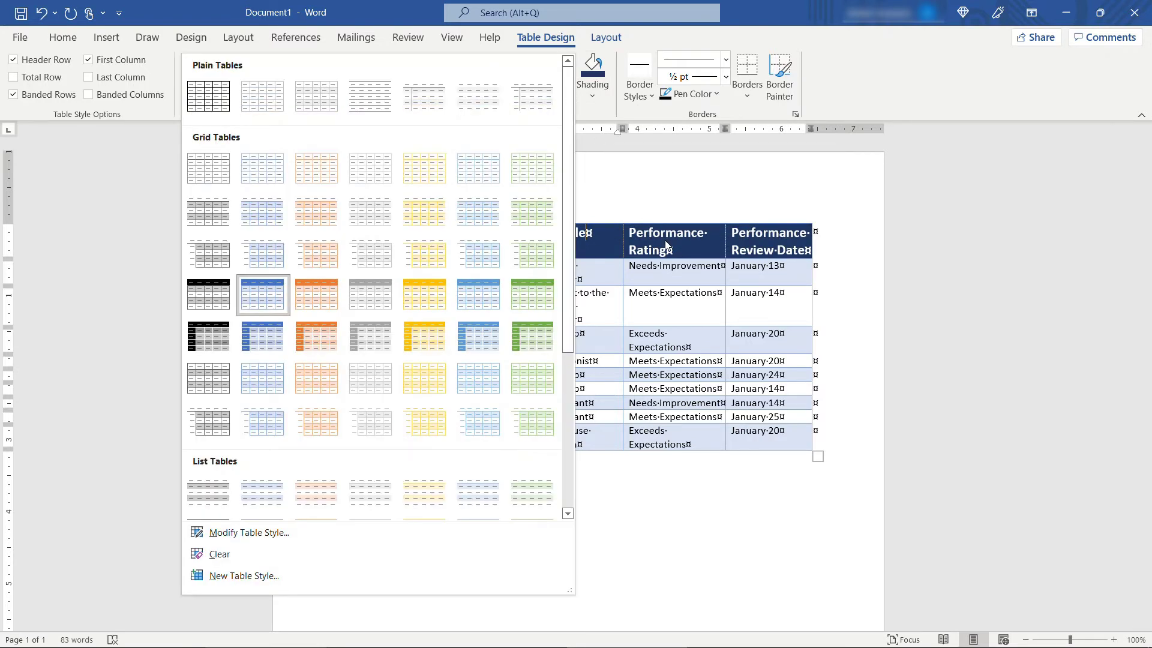
key("Escape")
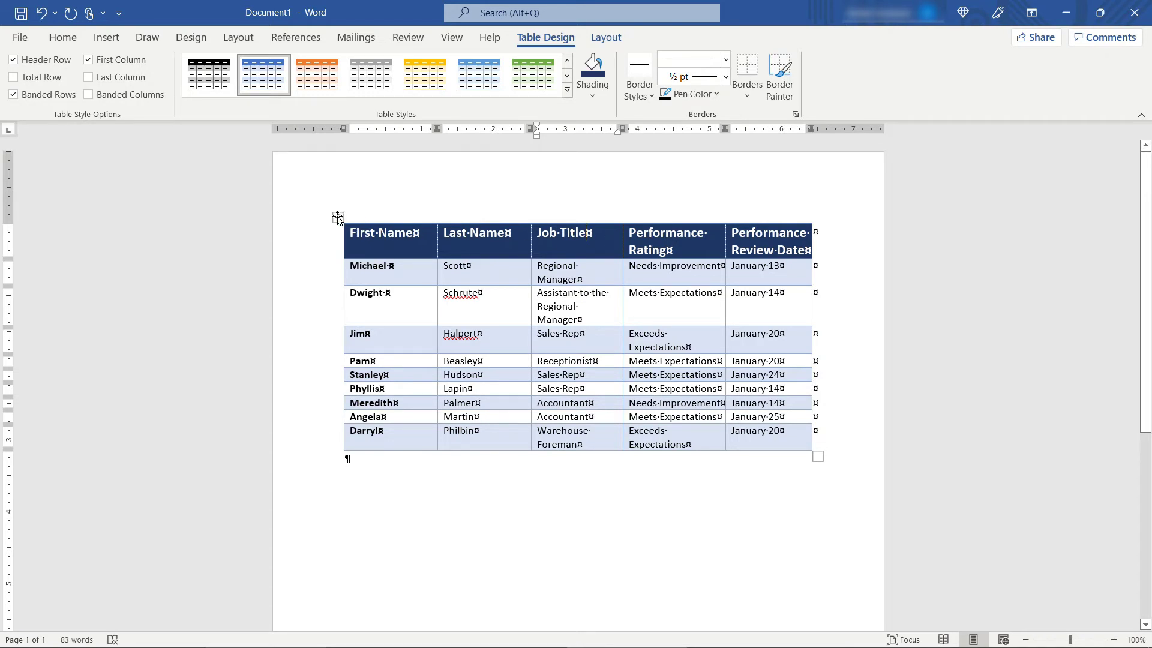
Apply All Borders to every cell of the employee table
left_click(338, 217)
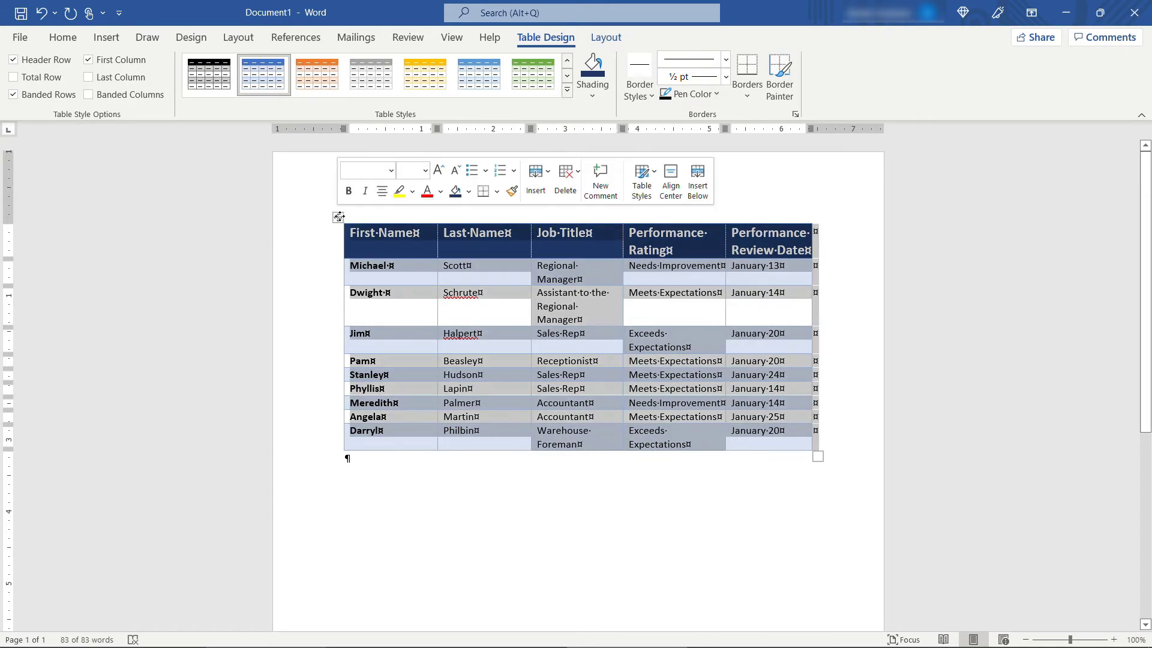
left_click(750, 95)
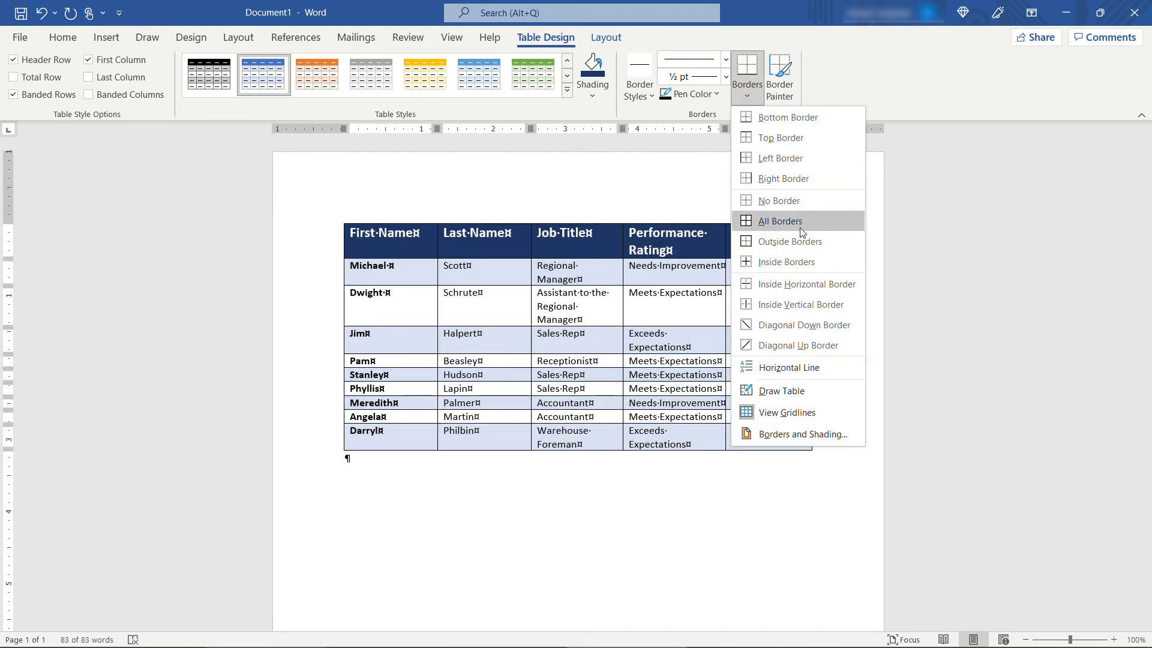
left_click(801, 231)
Set the table's border colour to red in Borders and Shading
left_click(747, 94)
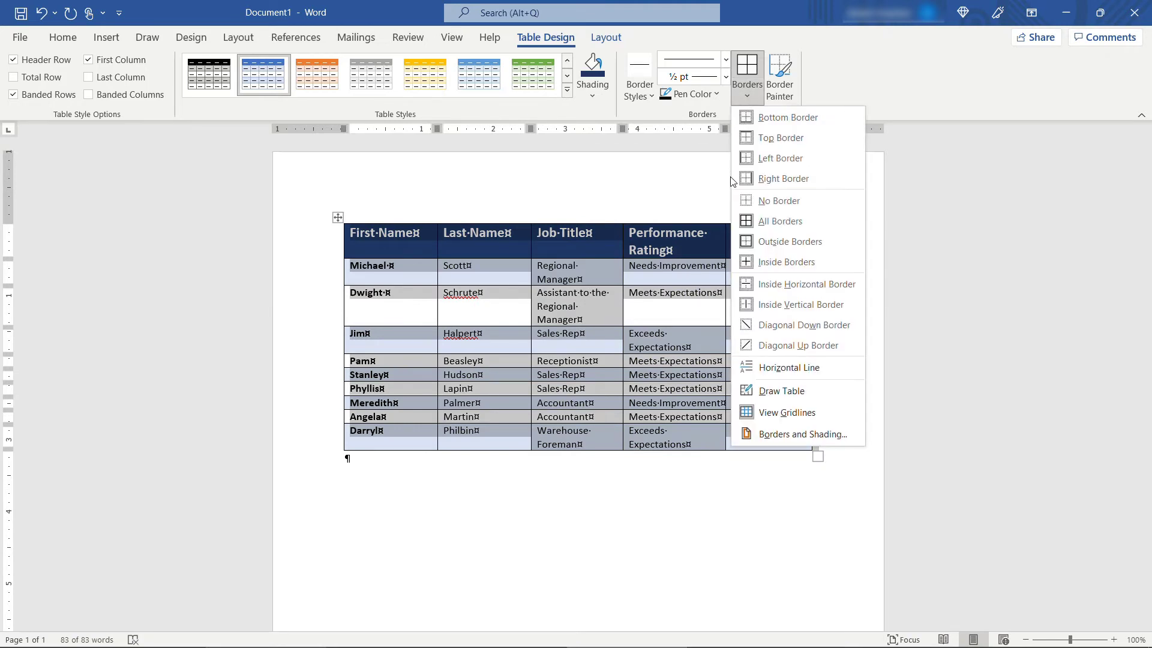
left_click(814, 434)
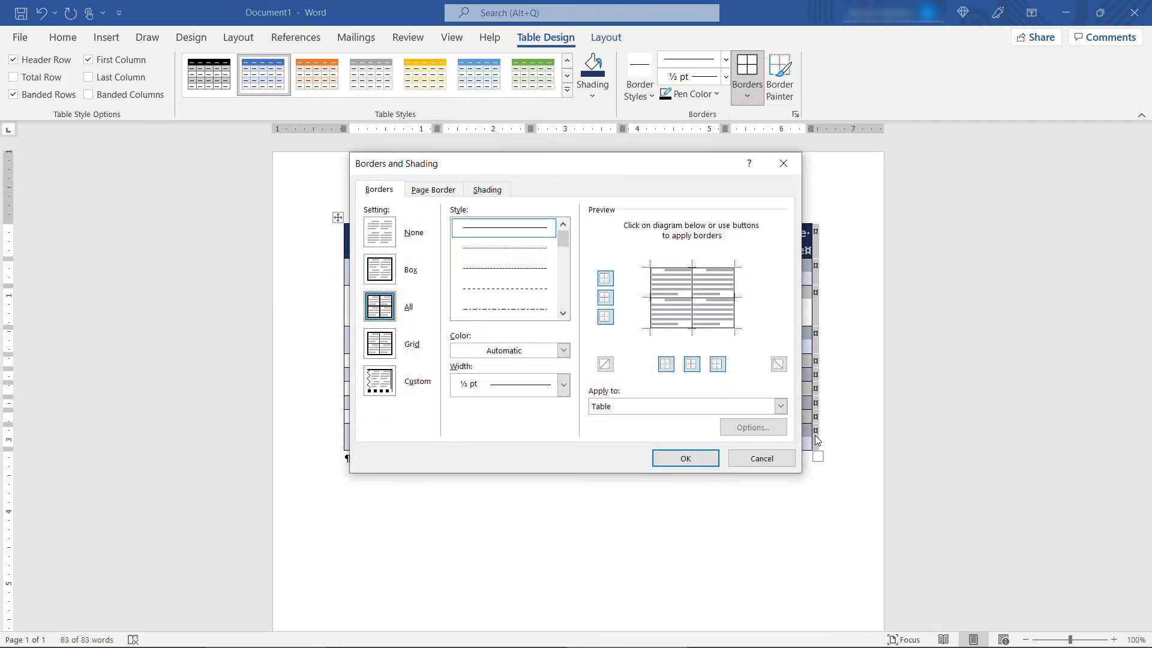
left_click(564, 351)
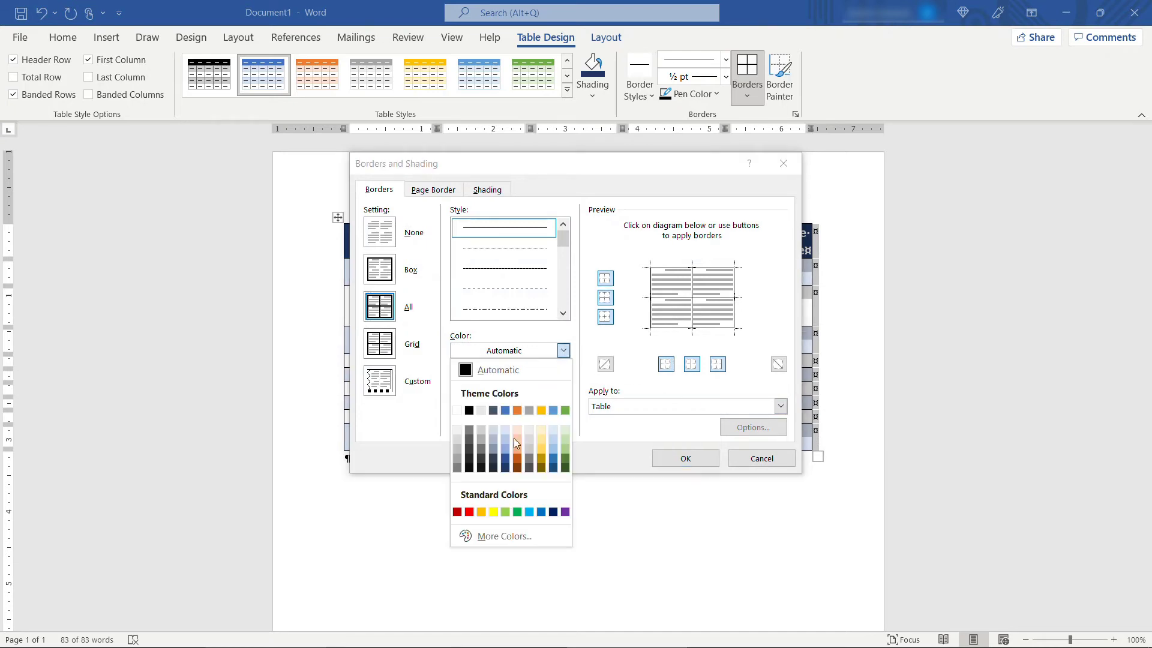
left_click(469, 513)
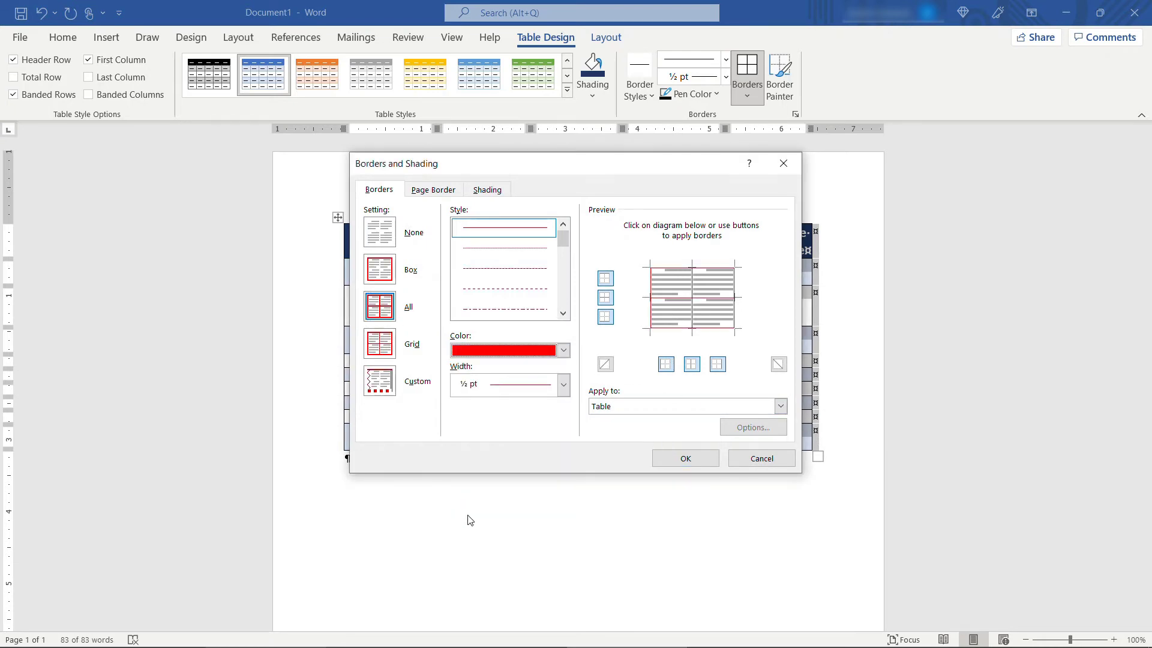
left_click(674, 461)
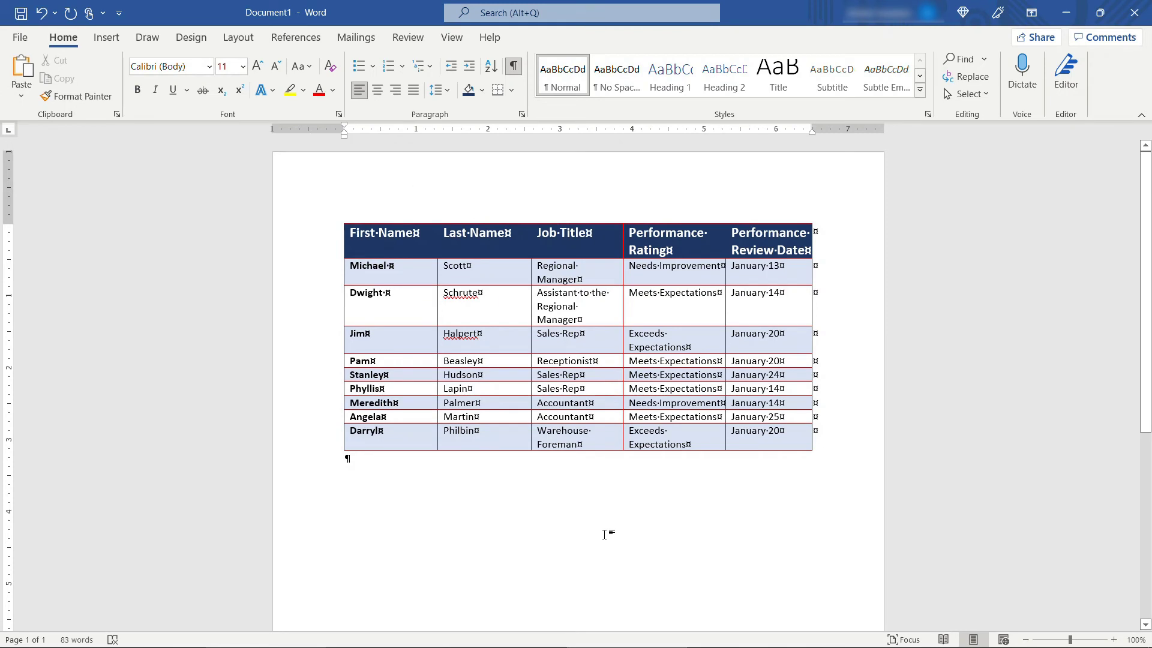
key("ctrl+a")
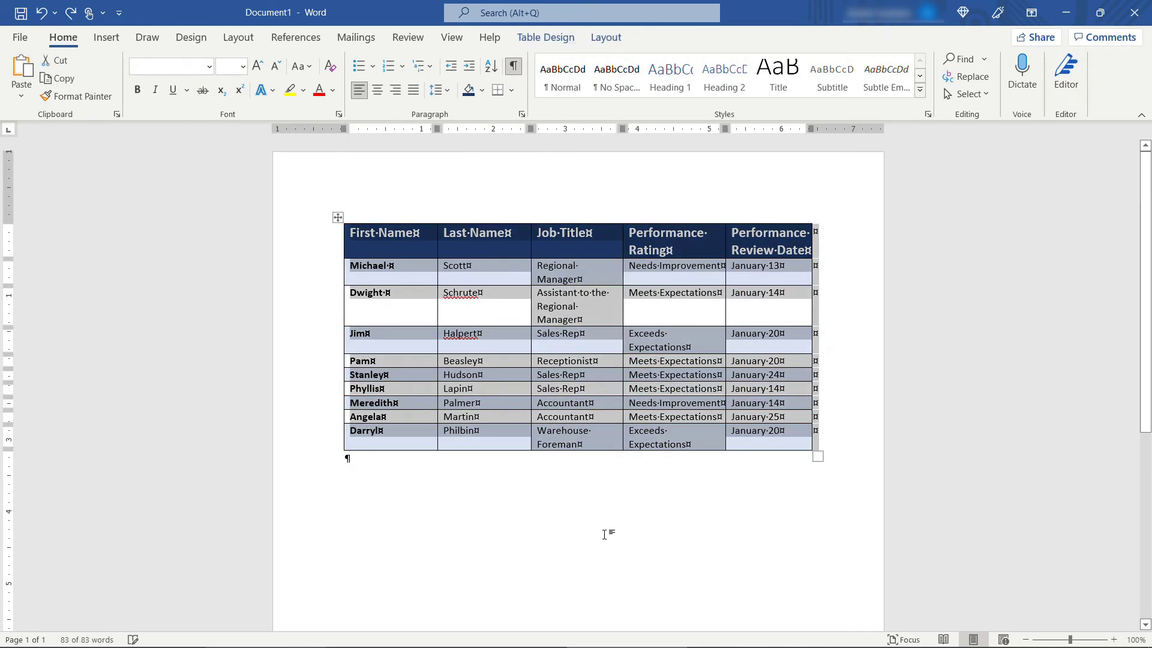
Drag the table's bottom-right handle to make it wider with much taller rows
left_click(594, 524)
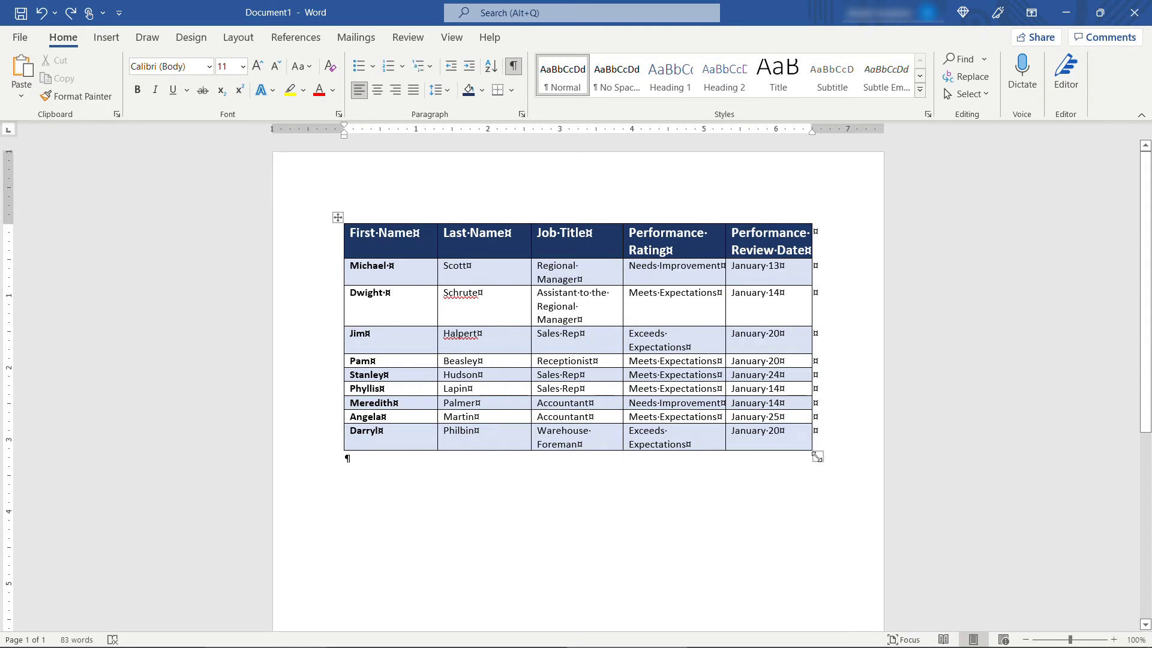
mouse_move(818, 459)
left_mouse_down()
mouse_move(804, 521)
mouse_move(743, 577)
mouse_move(818, 510)
left_mouse_up()
scroll(878, 494, "up", 1)
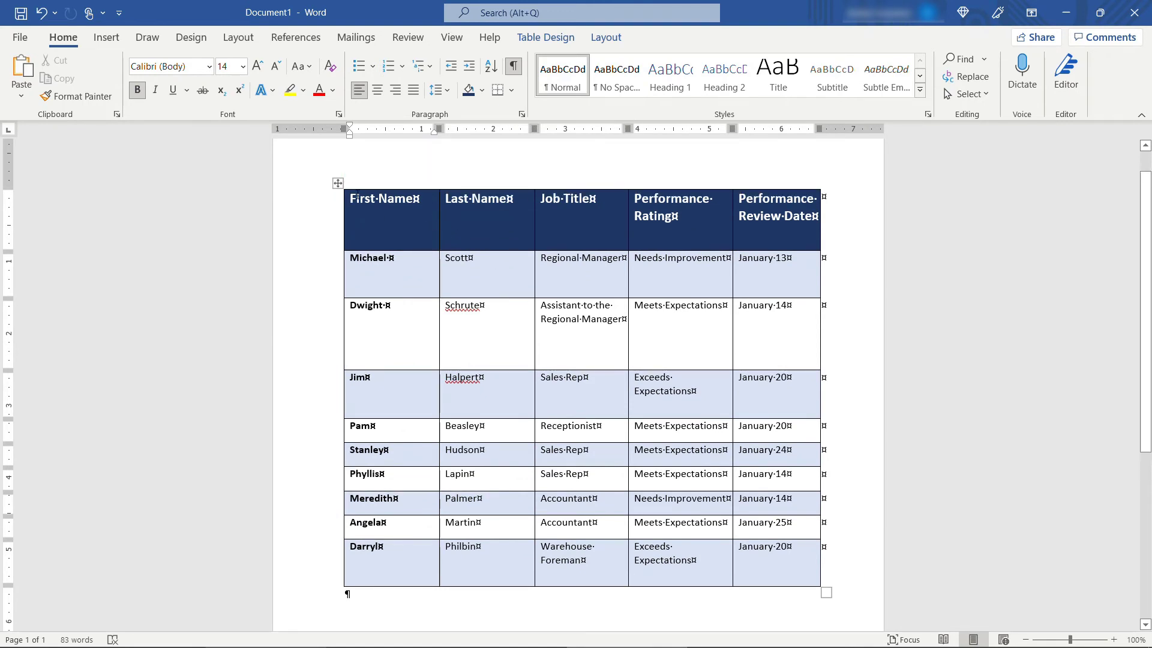
Try centred and bottom-right cell alignment on the whole table, then settle on Align Top Left
left_click(337, 184)
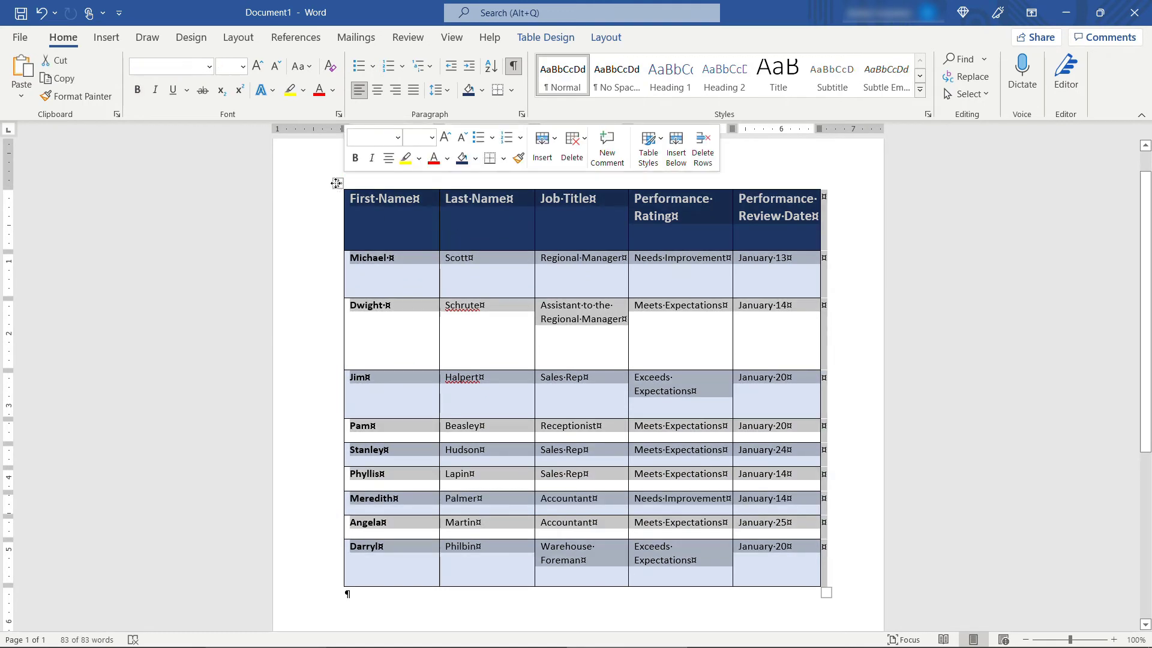
left_click(606, 37)
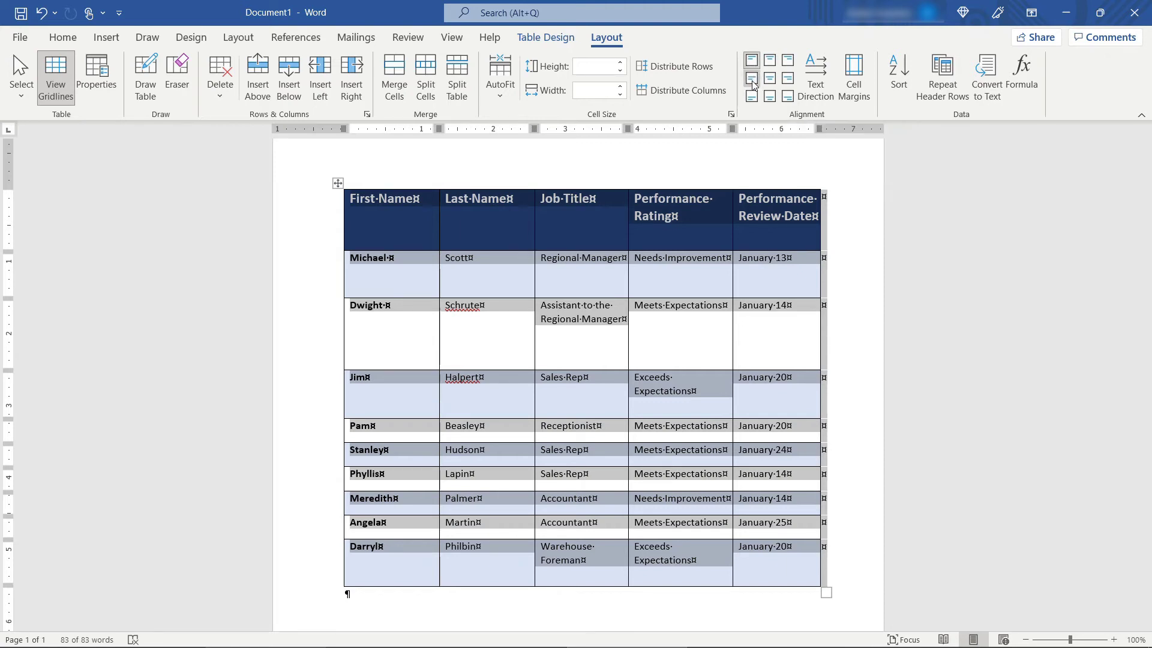
left_click(752, 82)
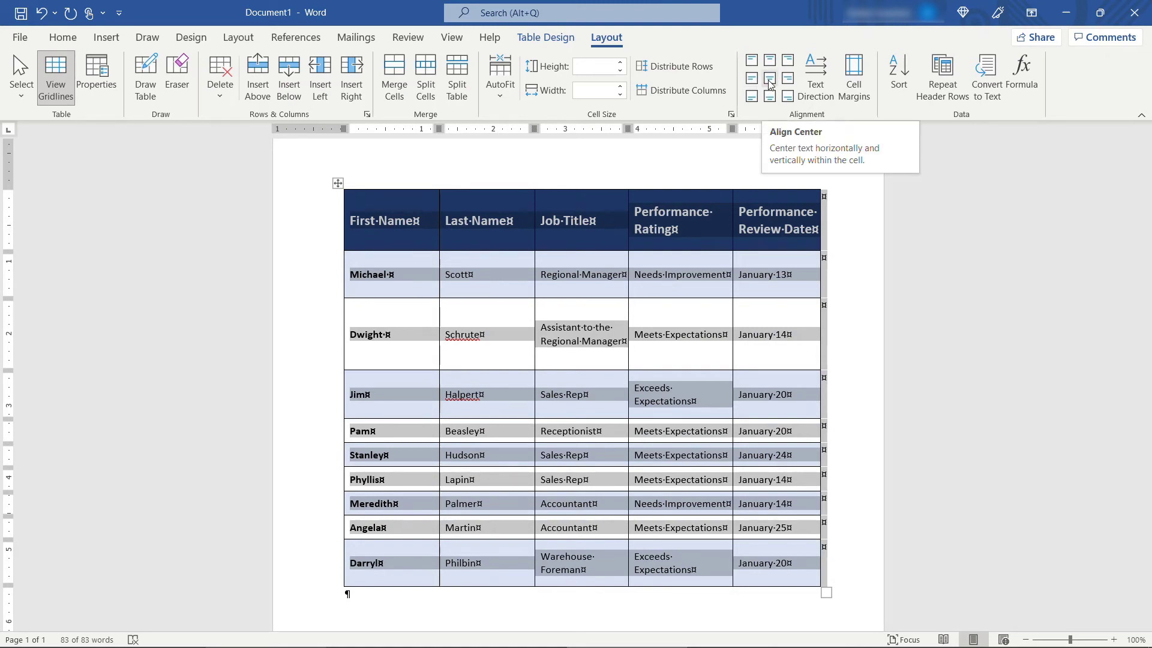
left_click(769, 82)
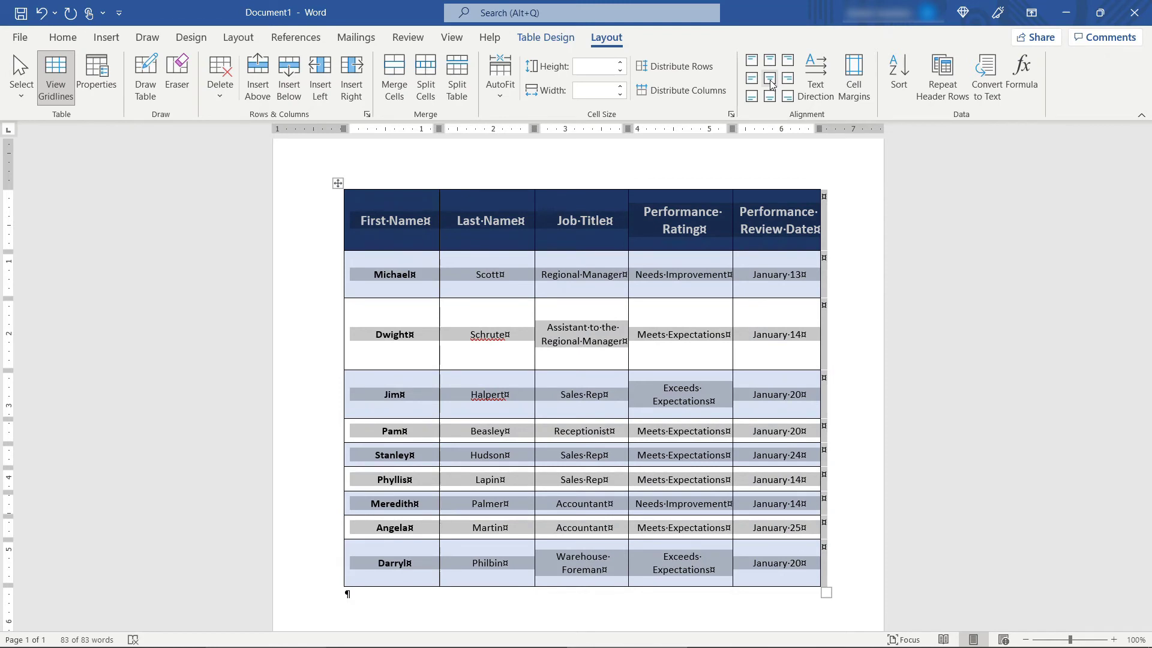
left_click(788, 97)
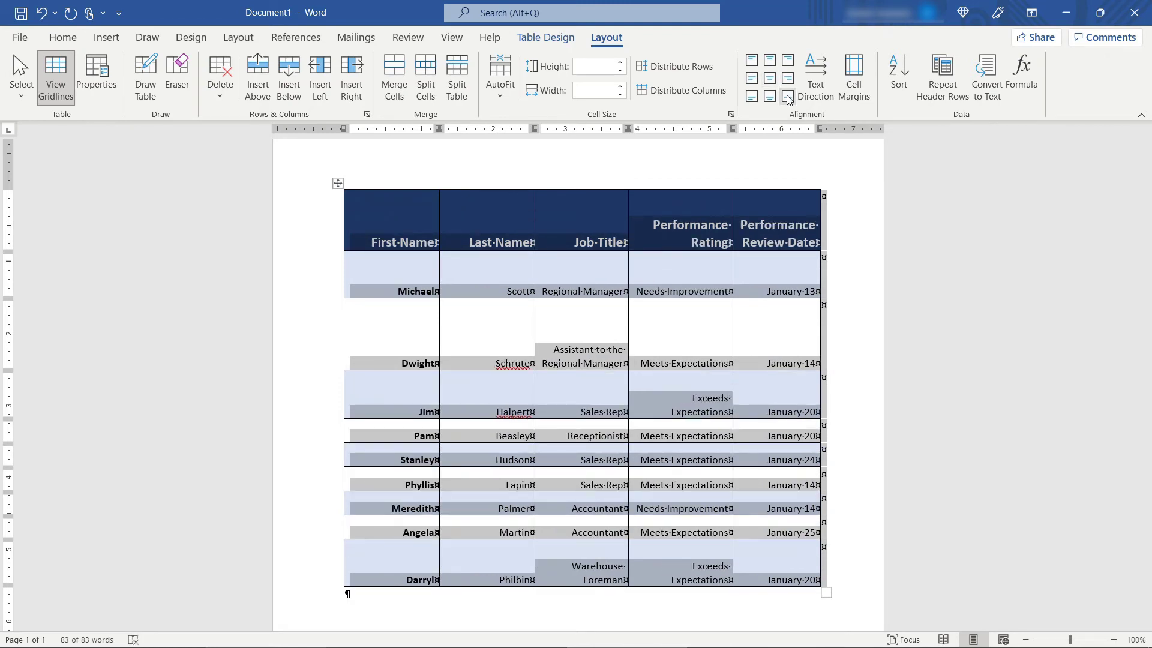
left_click(750, 62)
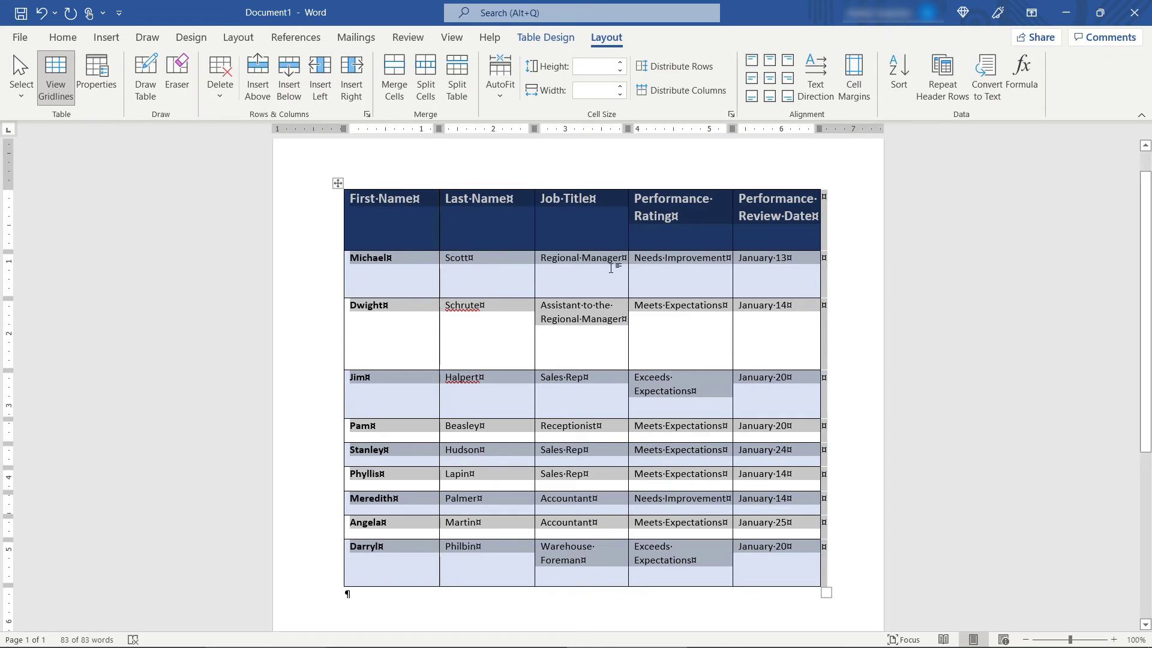
Shorten the Michael row, widen the Job Title column, then select the whole table
left_click(618, 285)
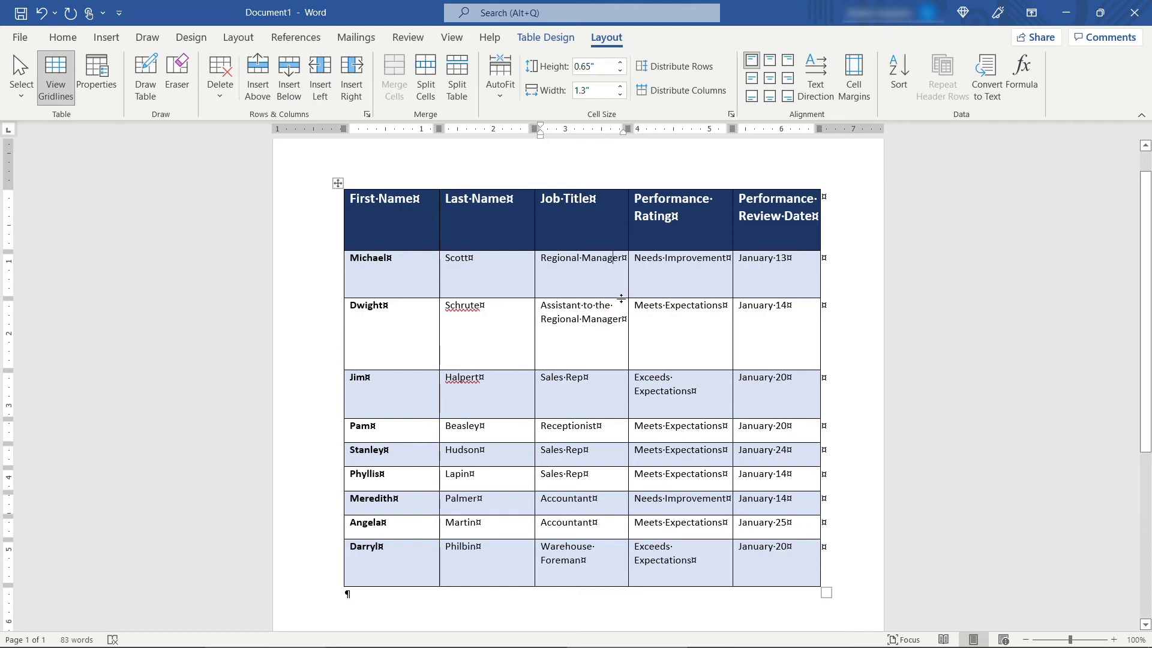
left_click_drag(621, 298, 616, 270)
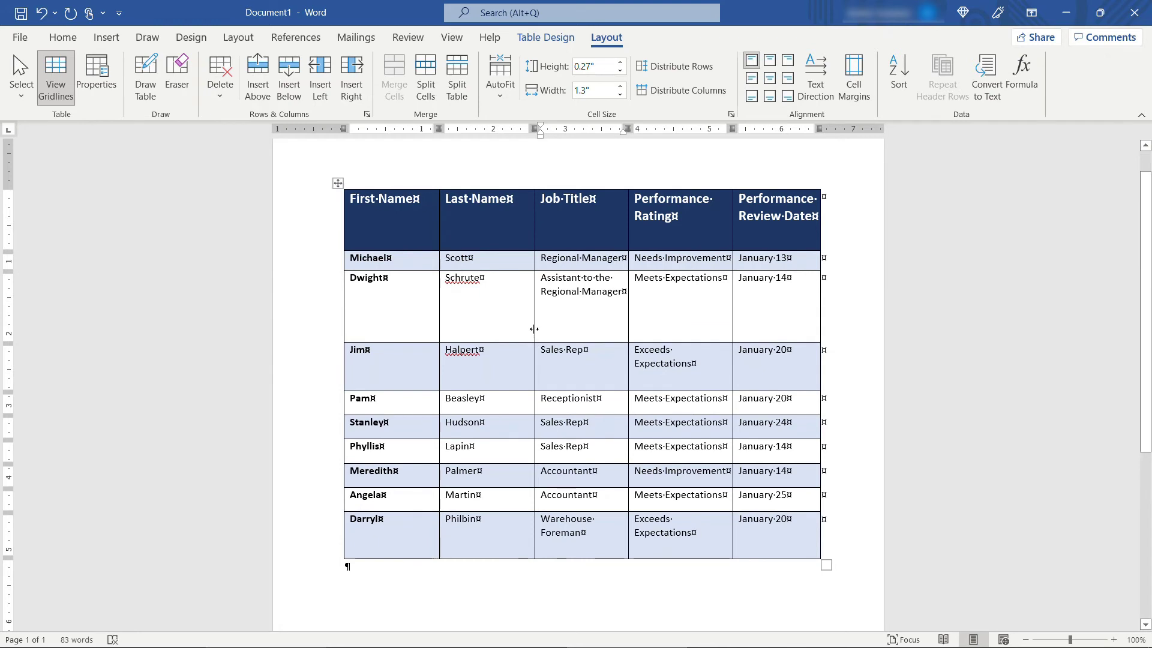
left_click_drag(534, 329, 501, 329)
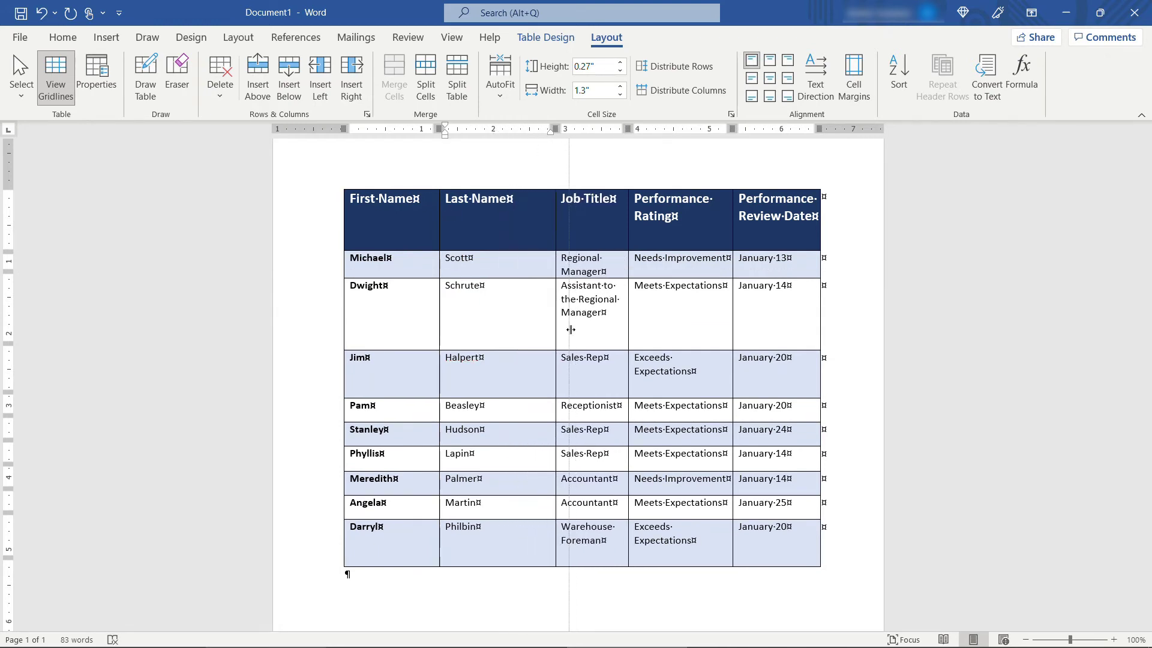
left_click_drag(574, 329, 514, 331)
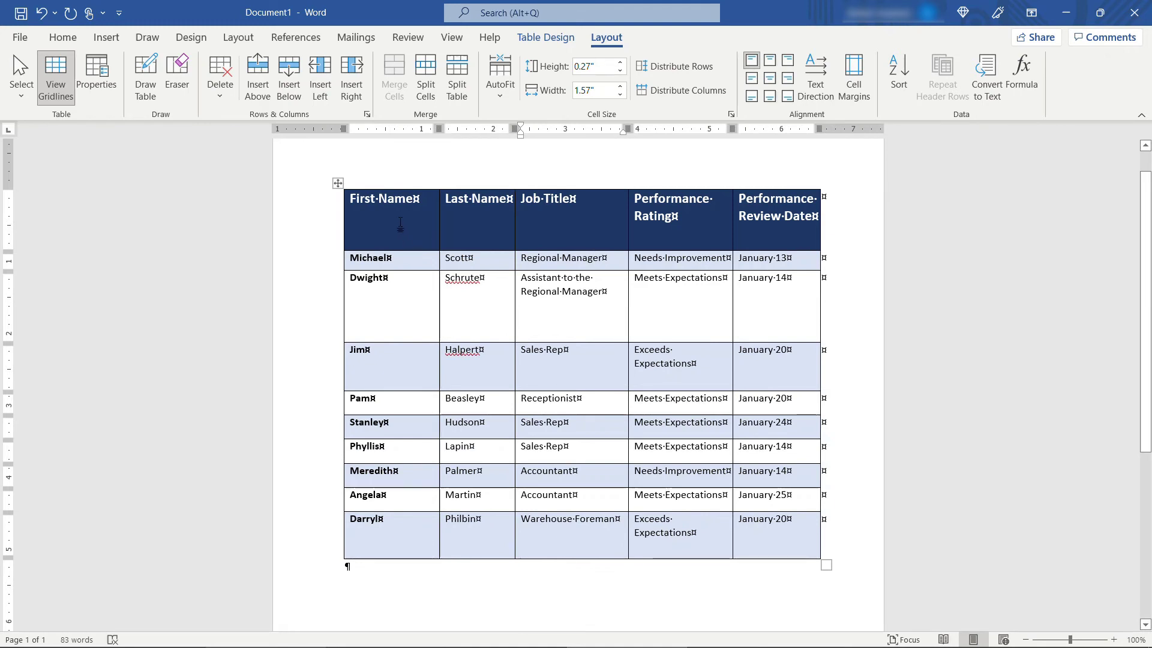
left_click_drag(386, 187, 746, 165)
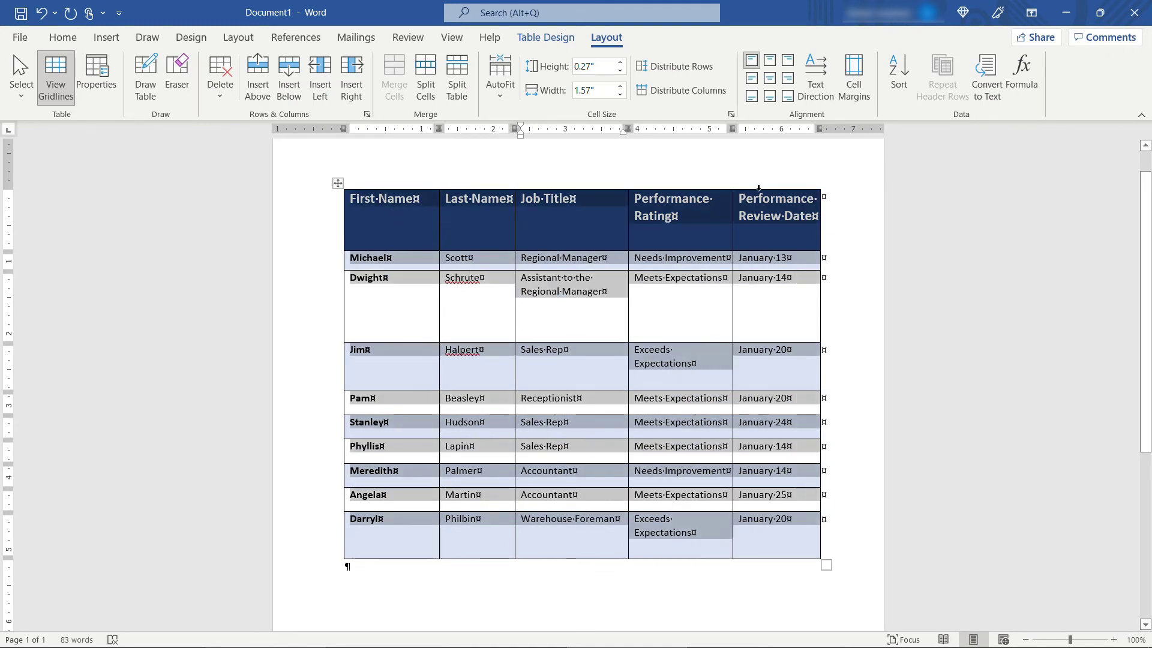
Apply Distribute Columns and Distribute Rows to equalize column widths and row heights
left_click(677, 96)
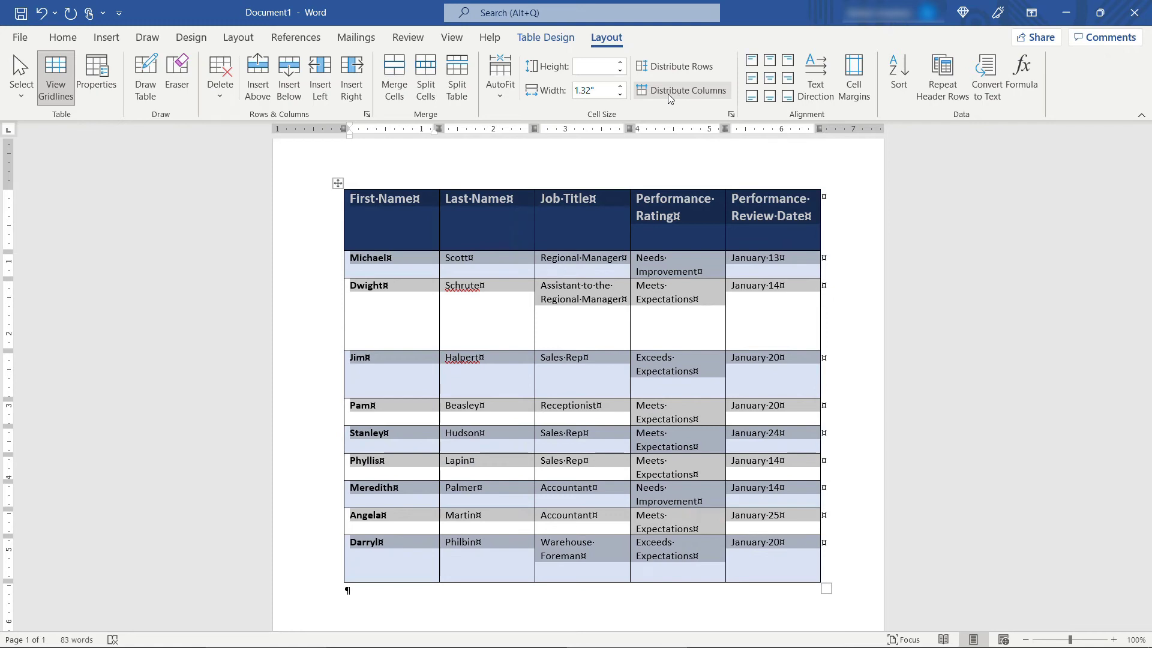
left_click(664, 70)
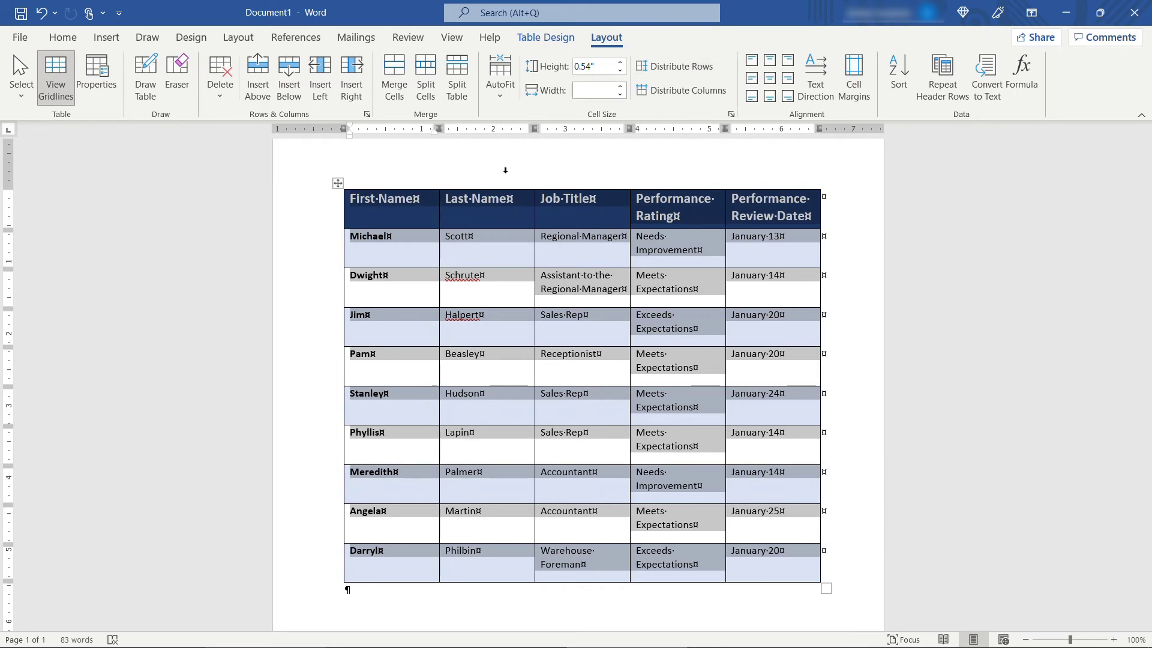
Copy the Dwight–Meredith rows and paste them three times above Angela, then zoom out
left_click(393, 292)
mouse_move(308, 294)
left_mouse_down()
mouse_move(327, 450)
mouse_move(298, 457)
left_mouse_up()
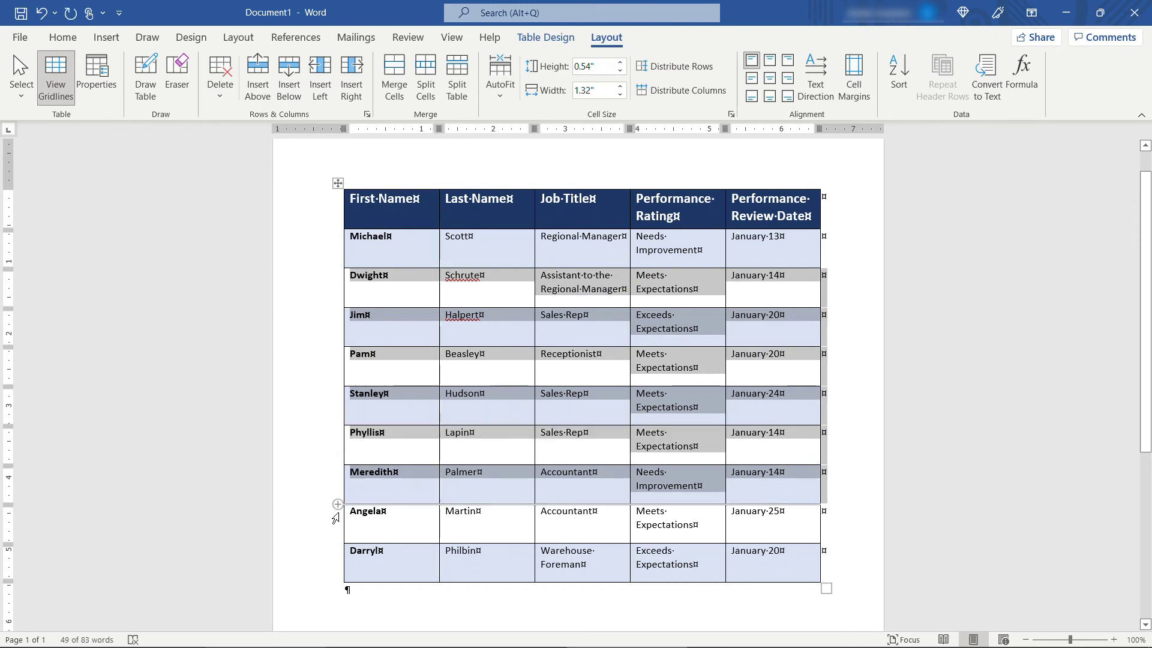
key("ctrl+c")
left_click(341, 511)
key("ctrl+v")
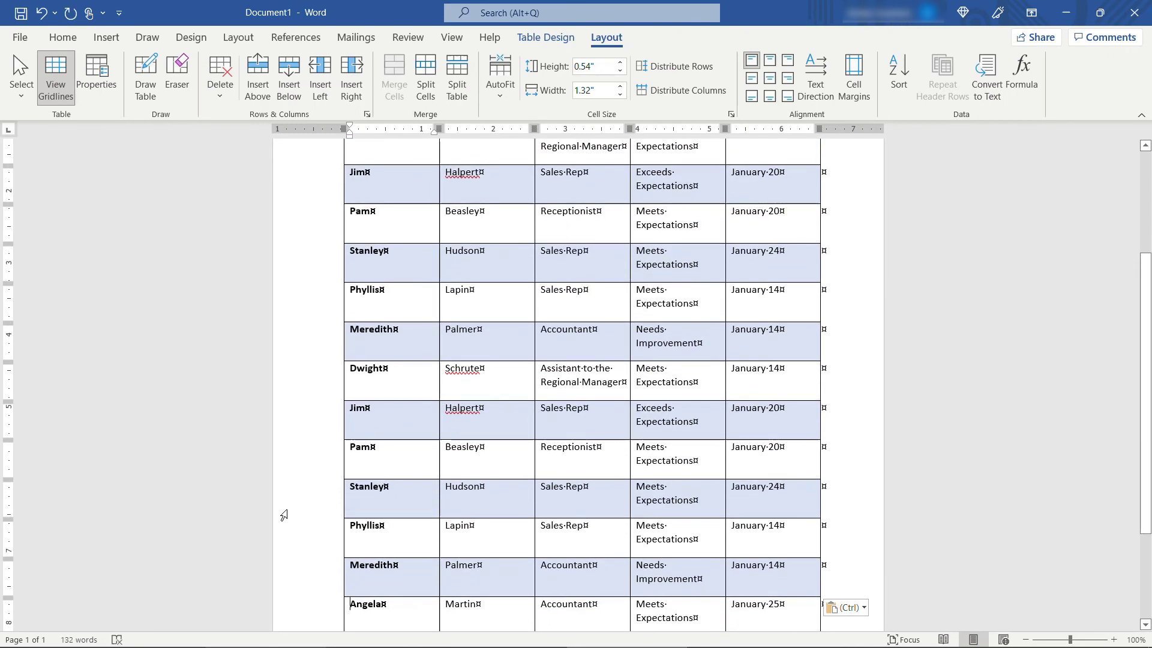
key("ctrl+v")
key("ctrl+v")
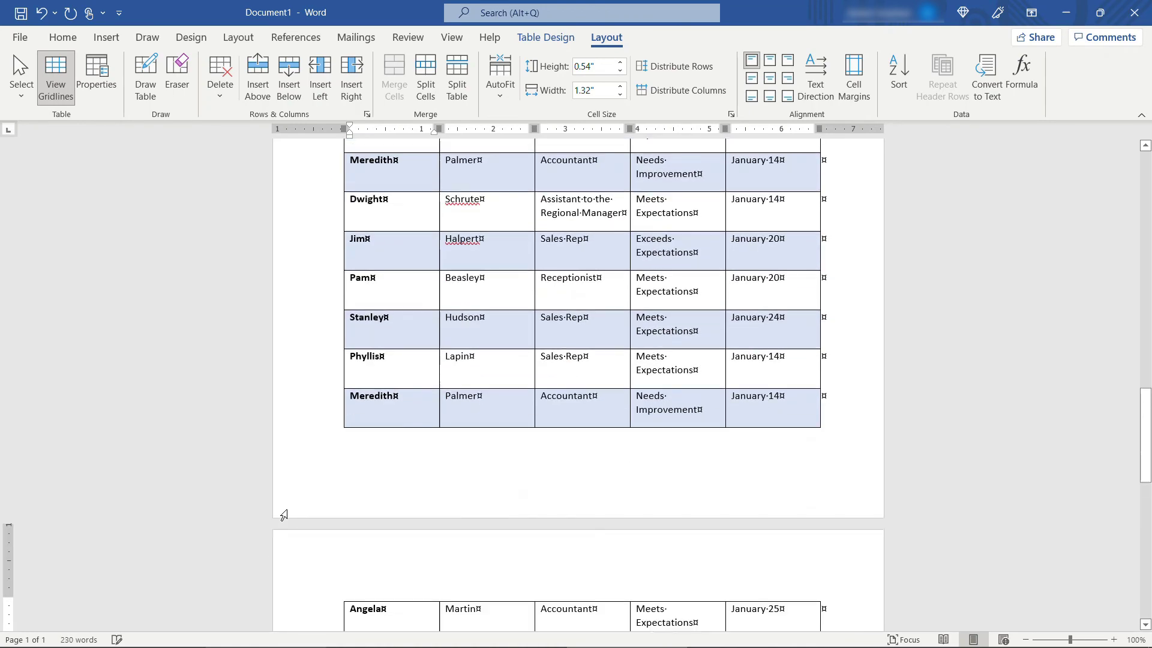
key("ctrl+v")
key("ctrl+v")
key("ctrl+v")
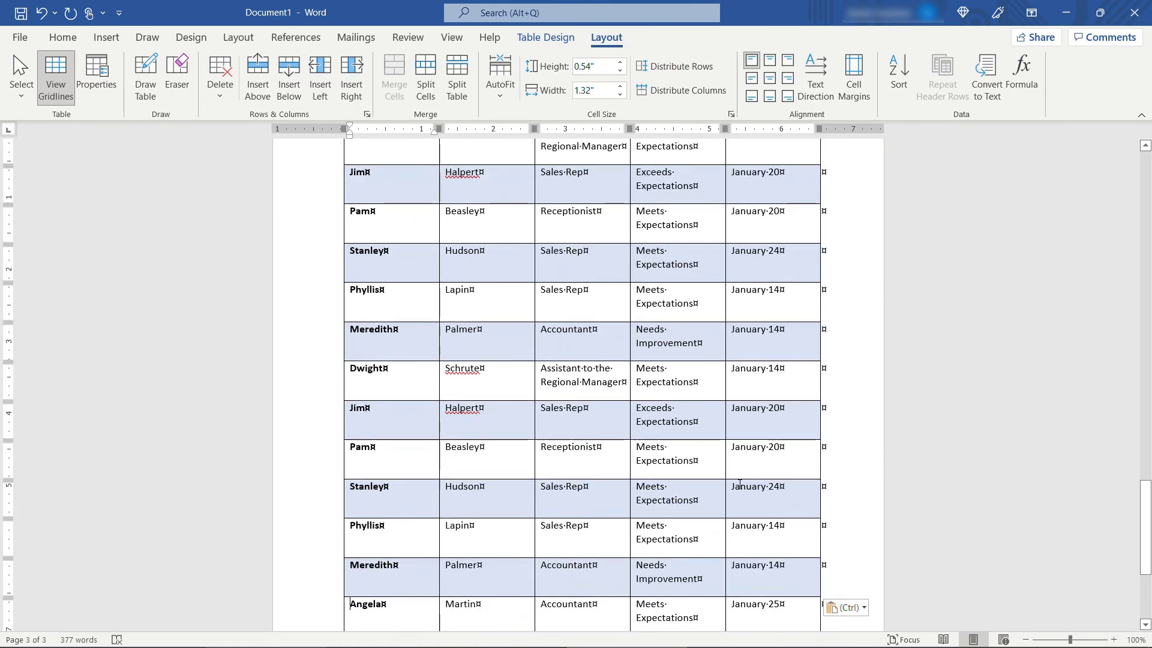
left_click(1026, 640)
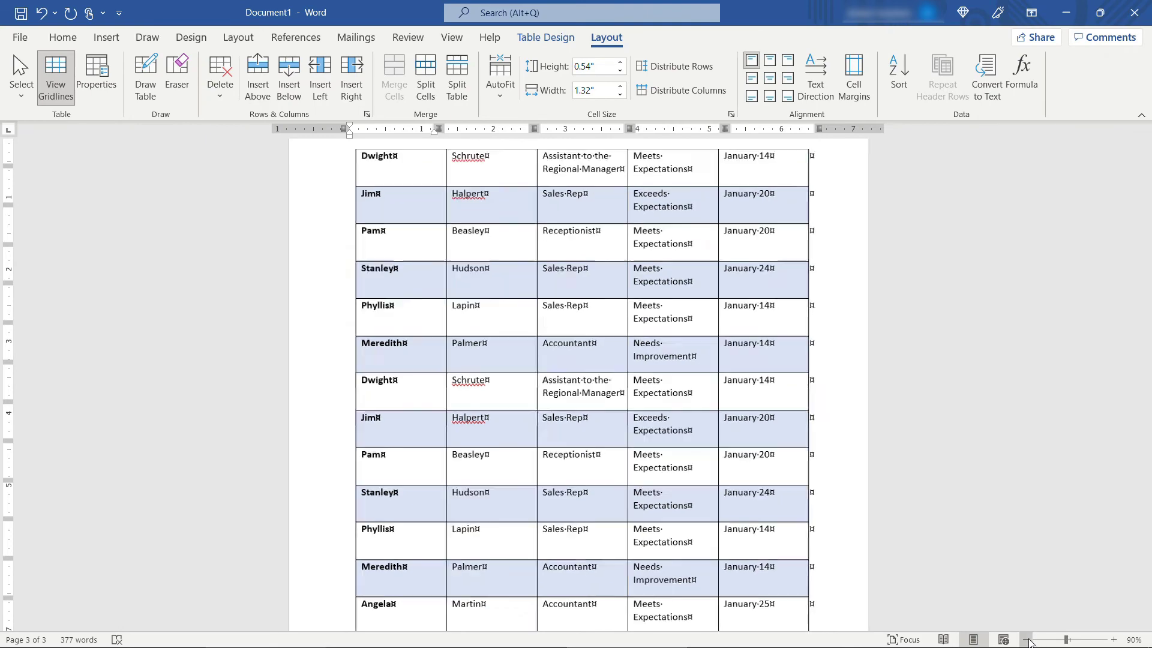
left_click(1026, 640)
left_click(1026, 640)
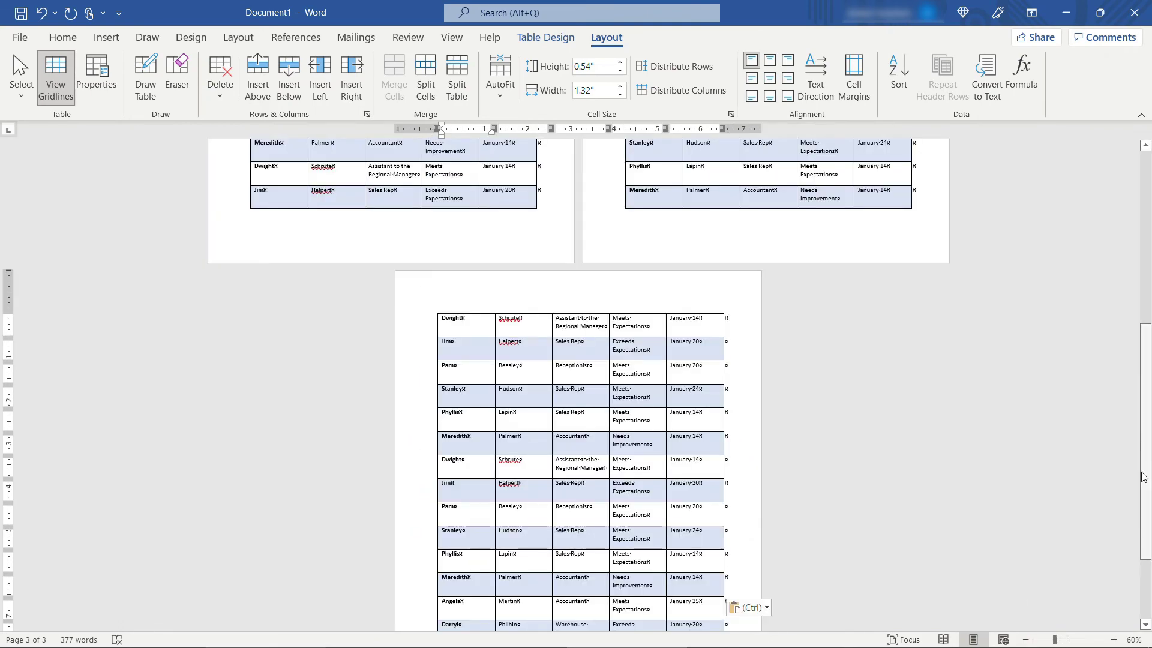
left_click_drag(1144, 477, 1140, 303)
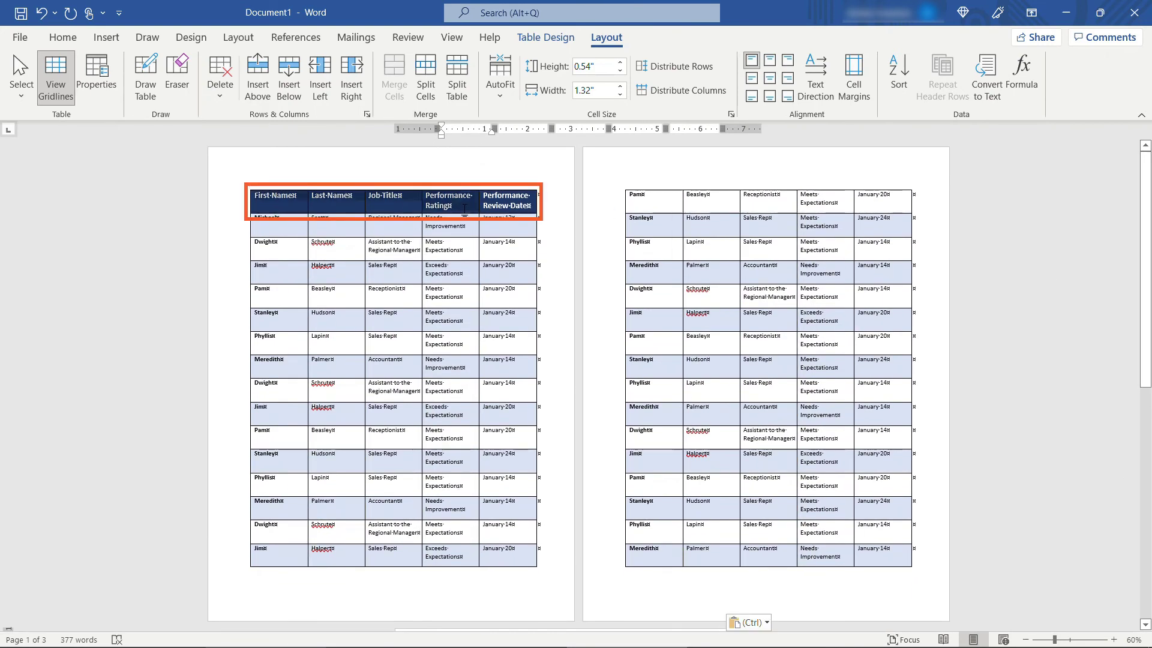
left_click_drag(1149, 267, 1149, 504)
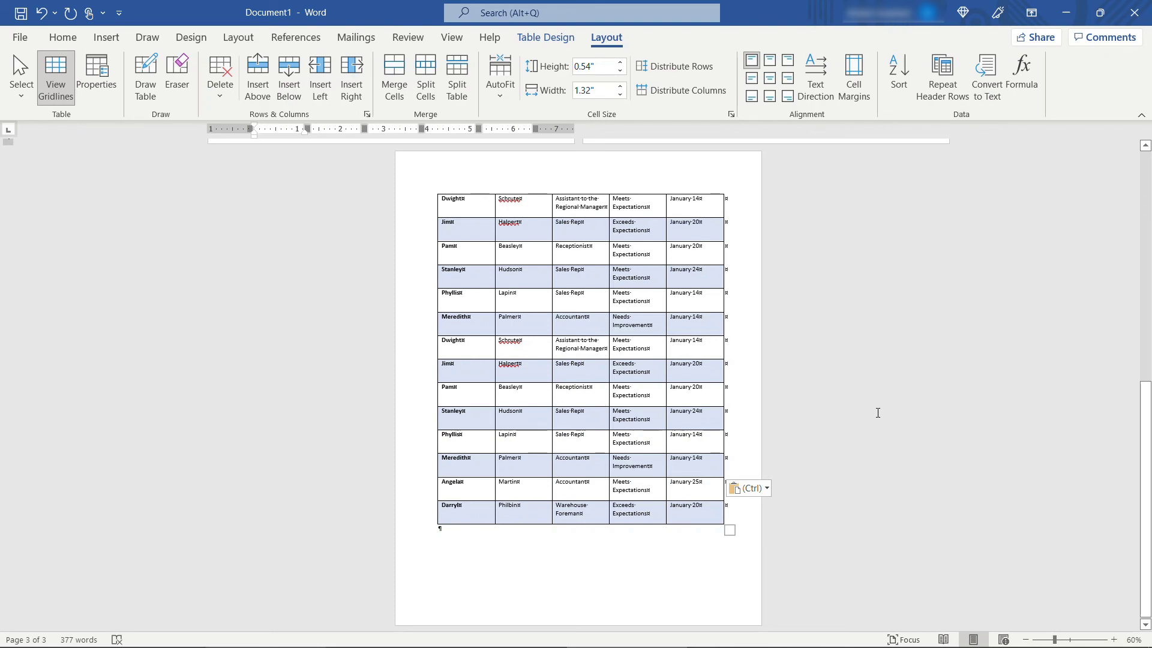
left_click(432, 194)
left_click(478, 206)
type("First Name")
key("Tab")
type("Las Na")
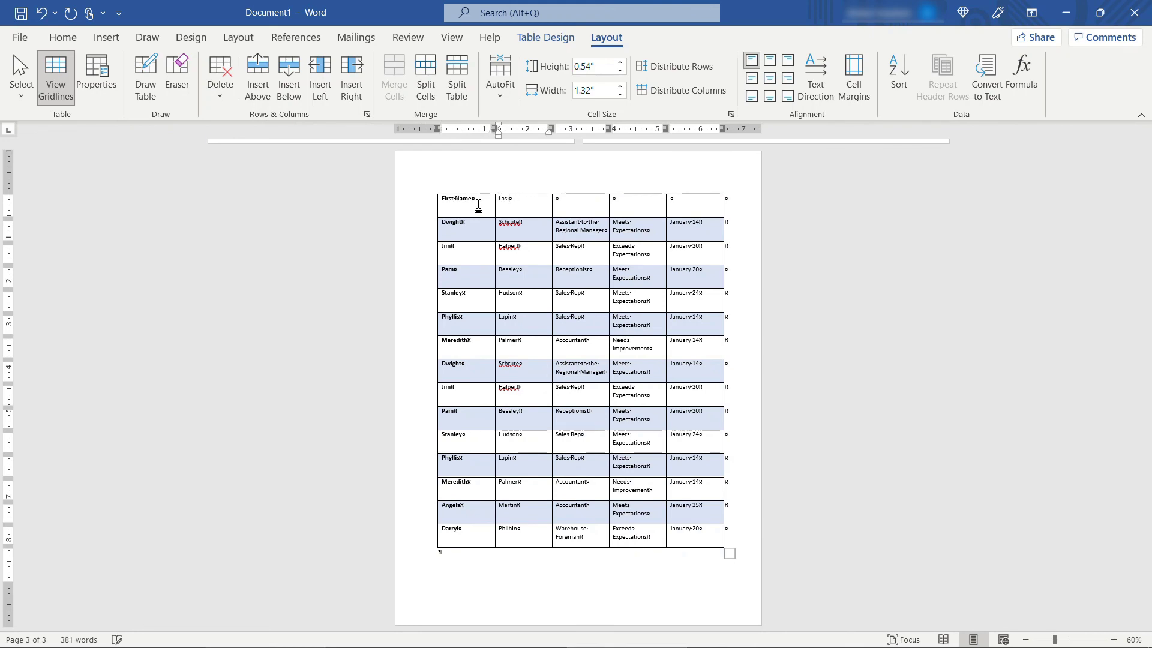
type(" Name")
key("ctrl+z")
key("ctrl+z")
key("ctrl+z")
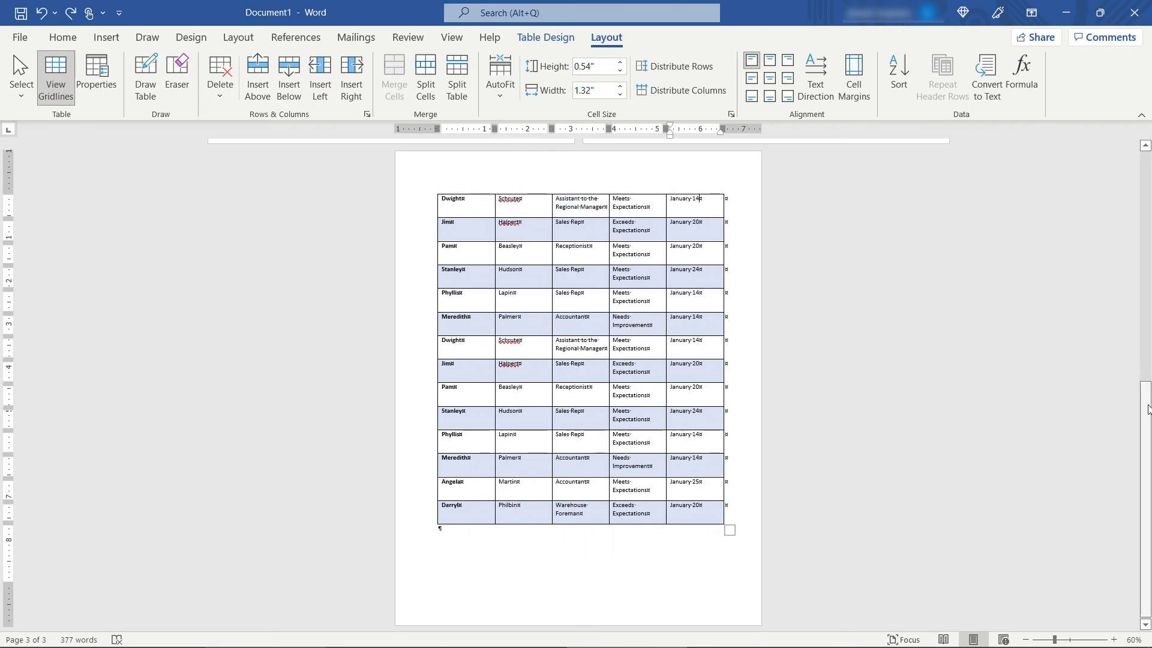
left_click_drag(1145, 498, 1120, 168)
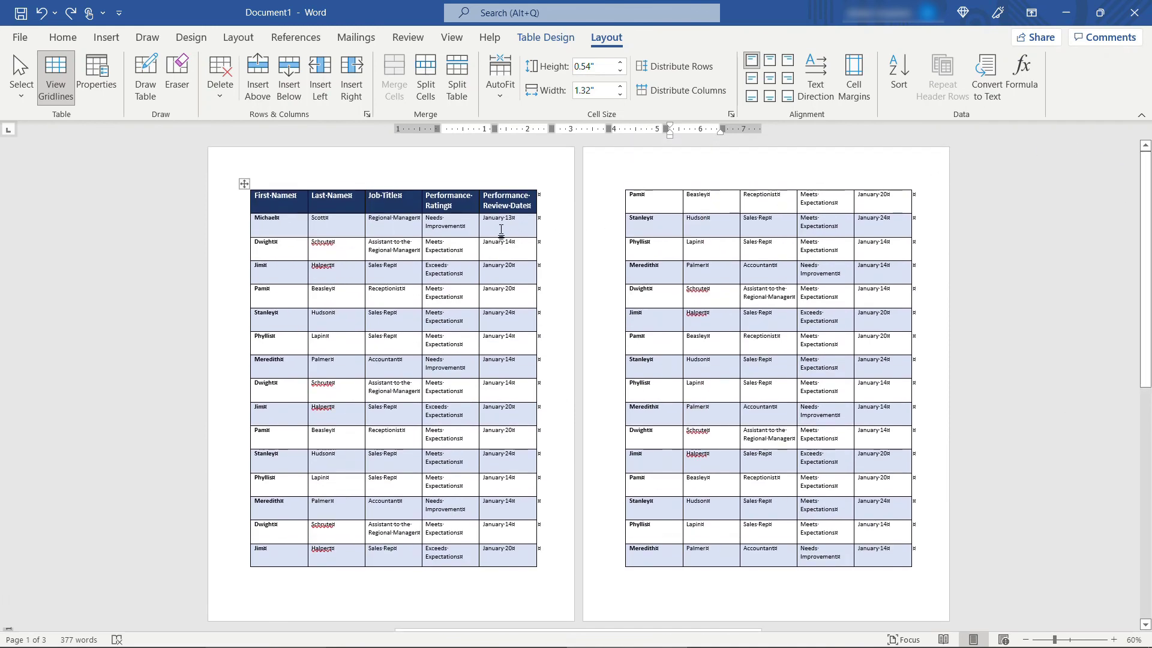
Turn on Repeat Header Rows for the table's dark blue header row
left_click(511, 195)
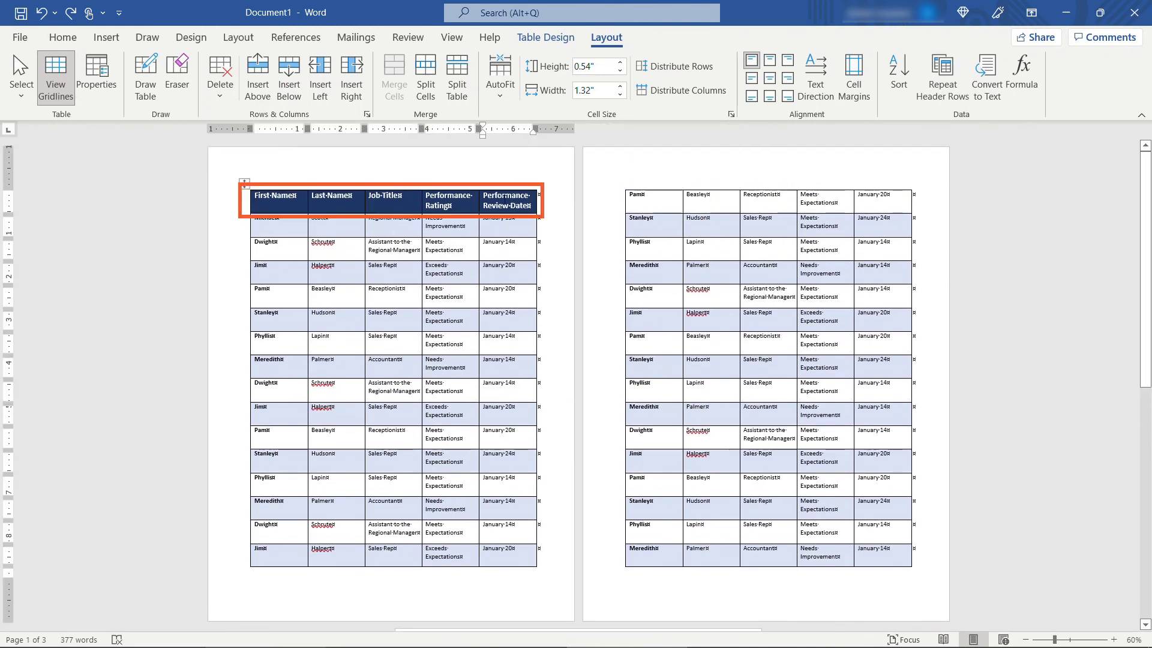
left_click(933, 106)
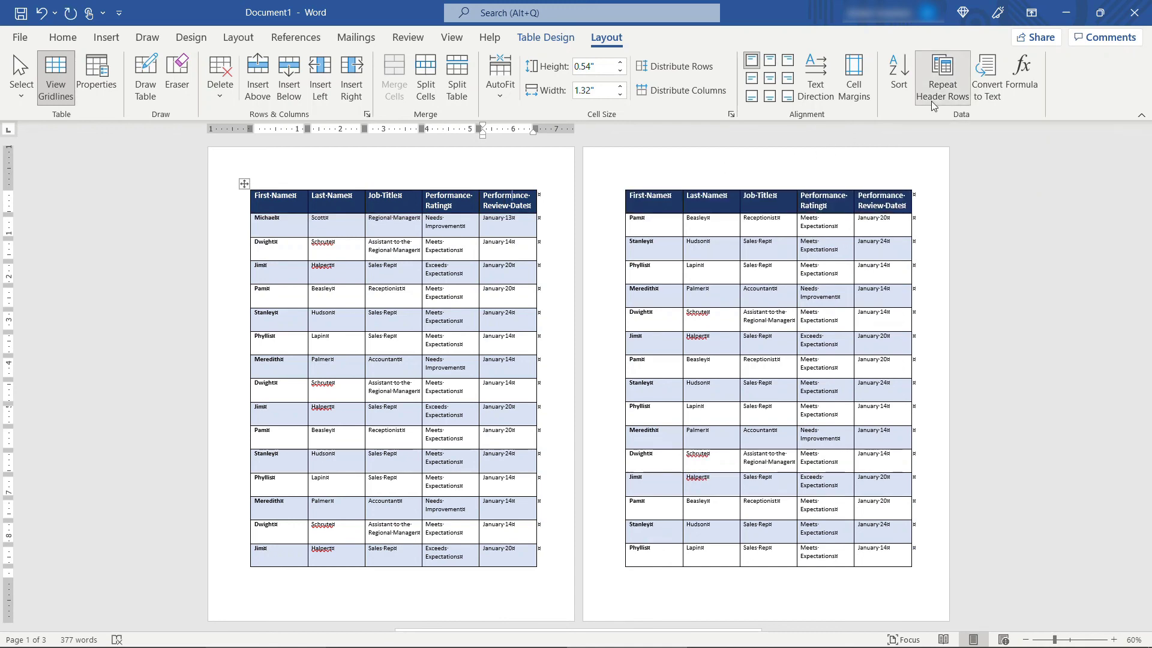
mouse_move(1147, 188)
left_mouse_down()
mouse_move(1147, 252)
mouse_move(1122, 181)
left_mouse_up()
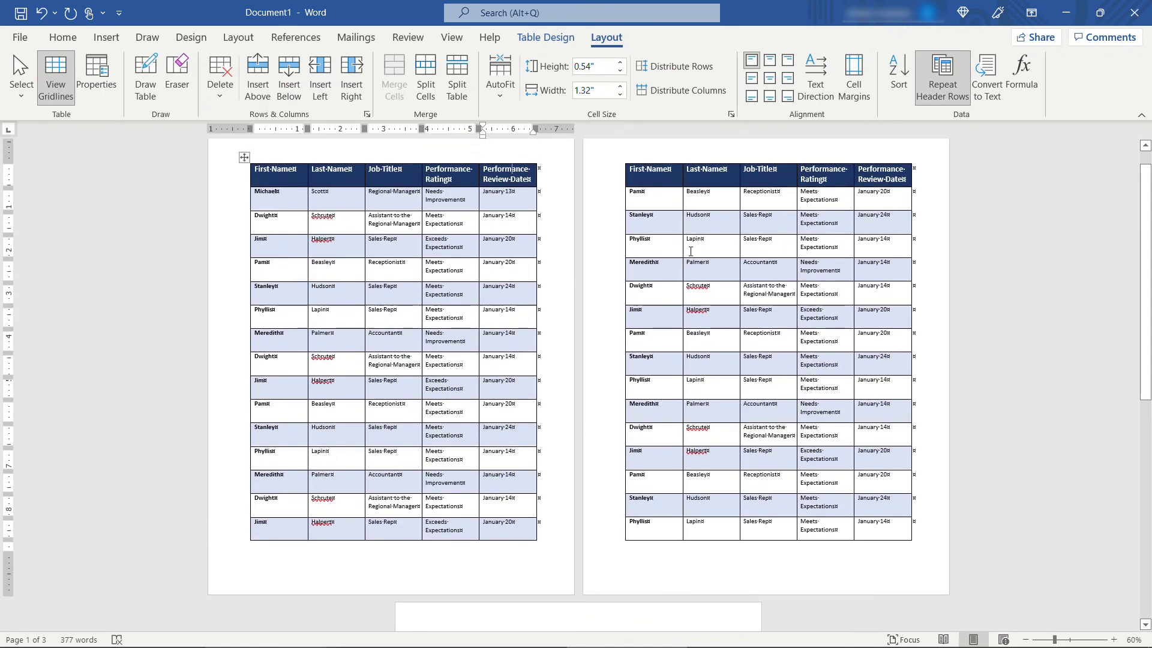
Delete the run of duplicated employee rows from the page-2 table
left_click_drag(618, 268, 620, 507)
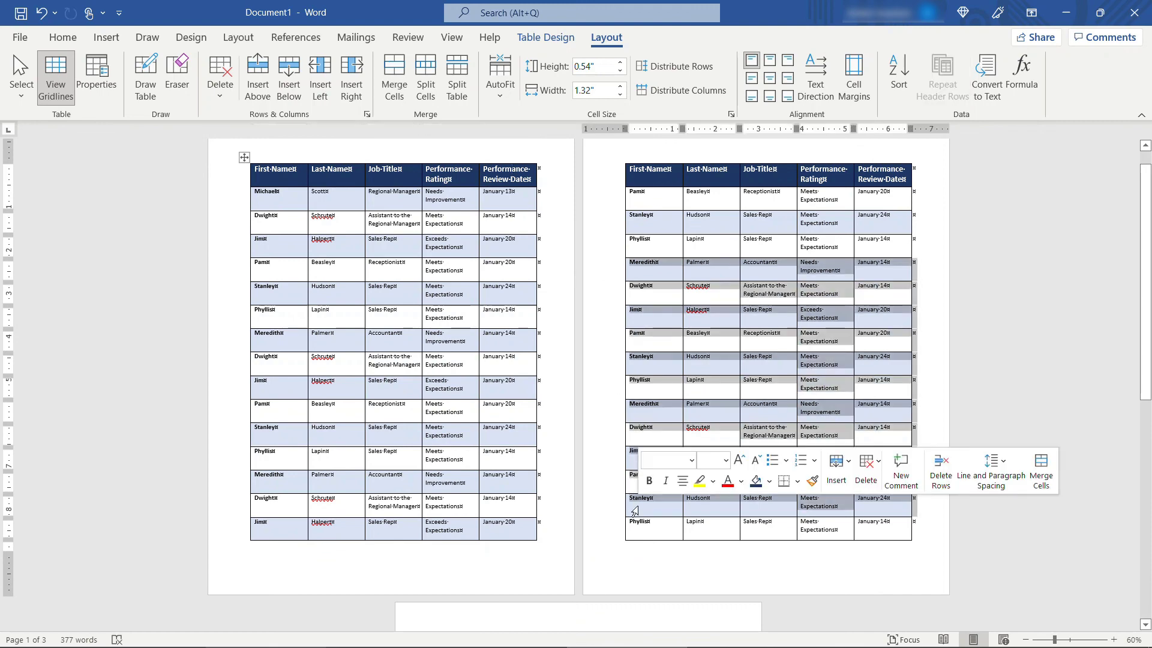
left_click(210, 85)
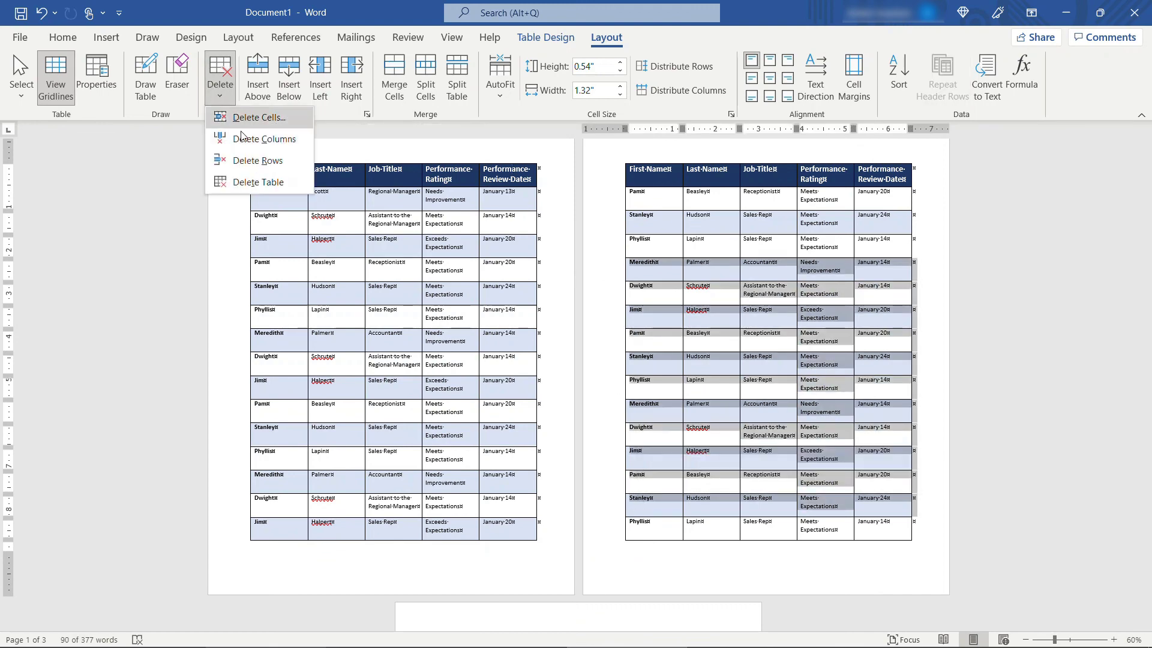
left_click(252, 158)
scroll(1042, 342, "down", 3)
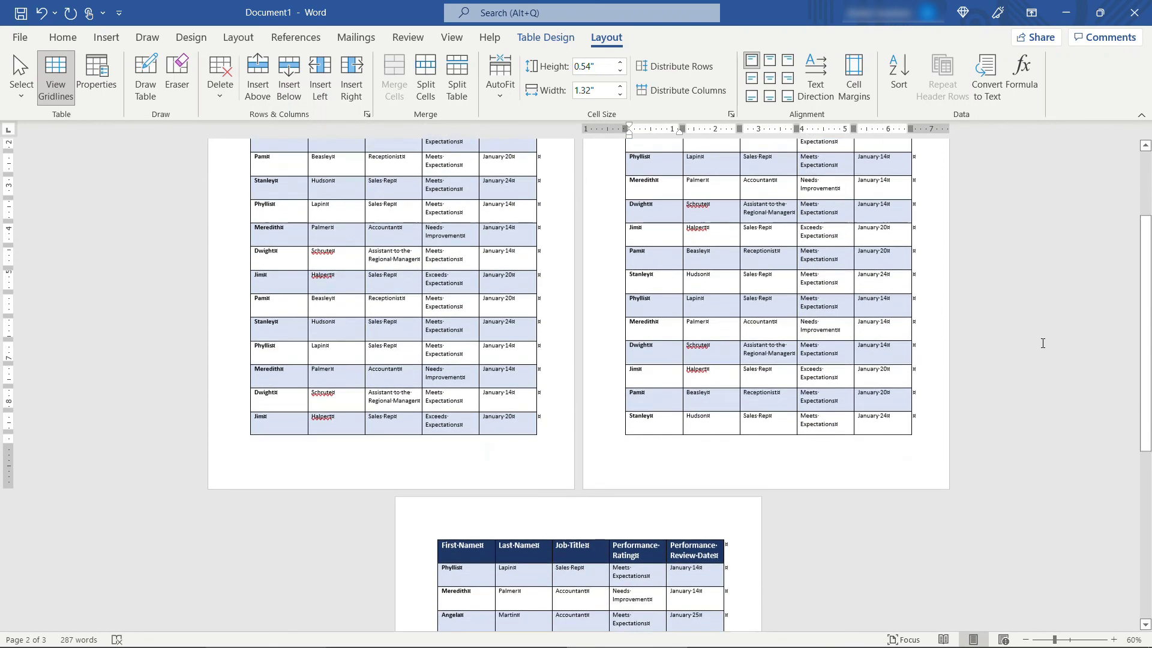
scroll(1021, 355, "down", 2)
Check the Phyllis row on page 3, then return to the top of the table
left_click_drag(460, 505, 684, 494)
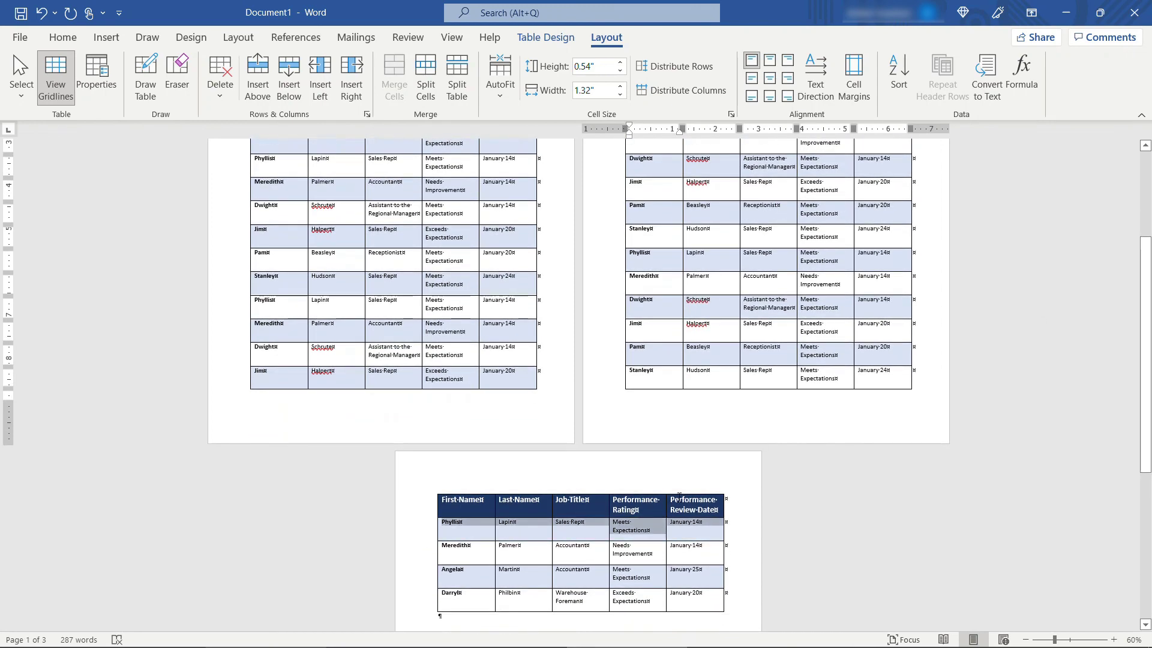
left_click(816, 419)
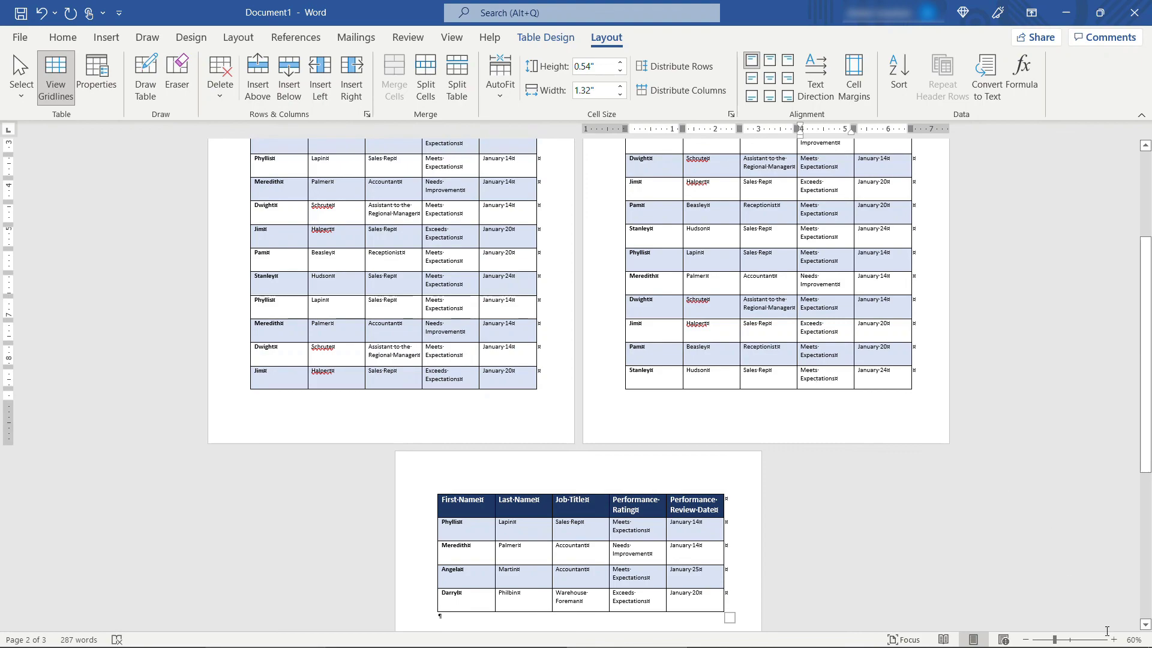
scroll(1148, 494, "up", 2, "ctrl")
scroll(1148, 494, "up", 2, "ctrl")
scroll(1148, 494, "up", 2, "ctrl")
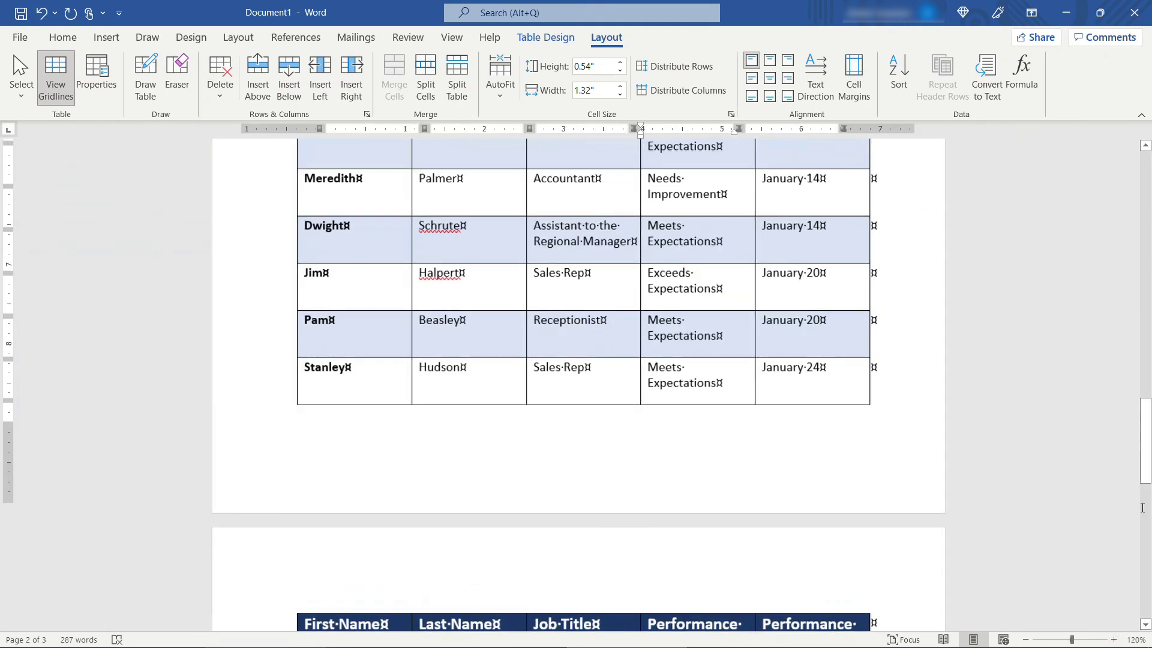
scroll(1148, 494, "up", 2)
scroll(1148, 494, "up", 5)
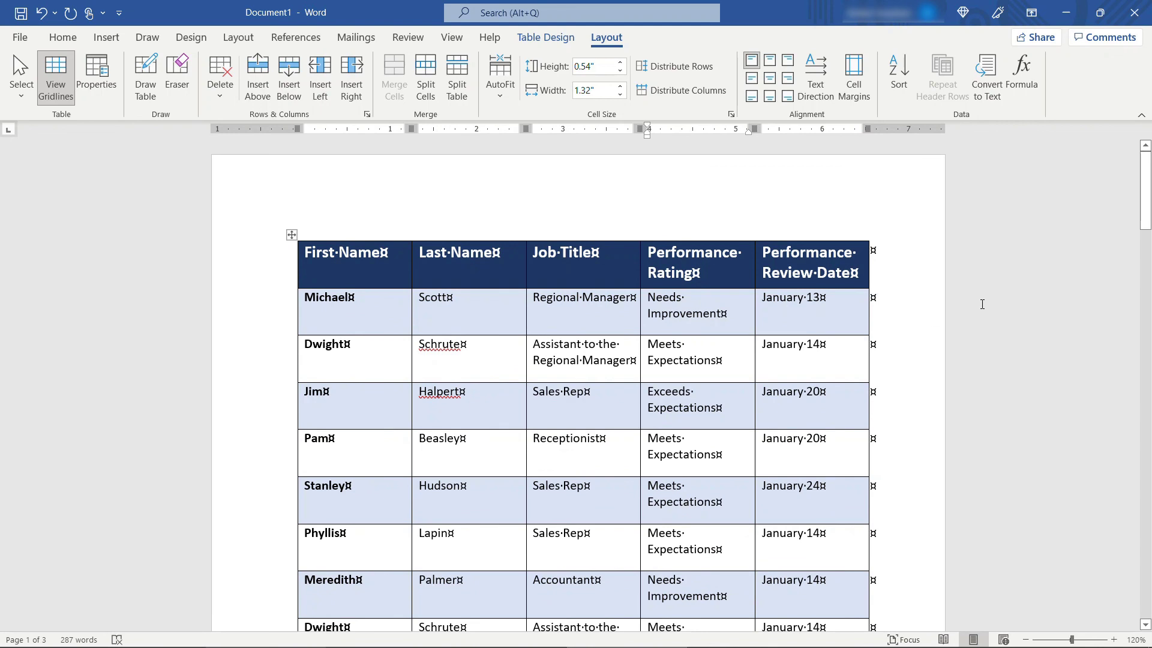
Sort the table by First Name as Text, ascending, so Angela, Darryl, Dwight lead
left_click(379, 252)
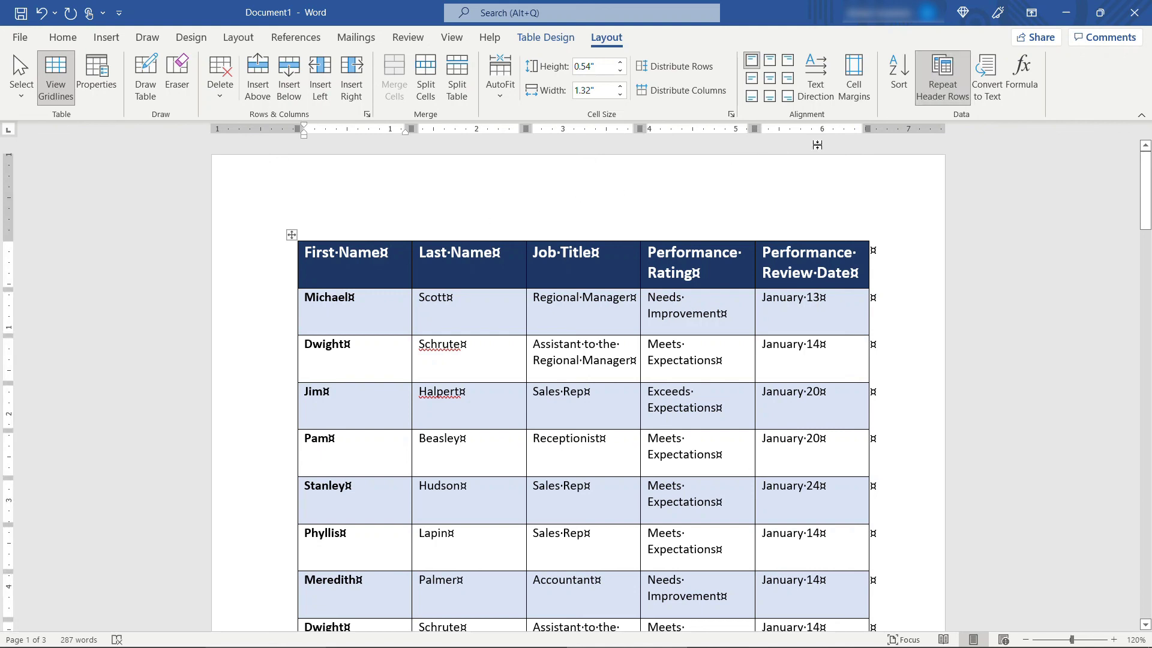
left_click(897, 75)
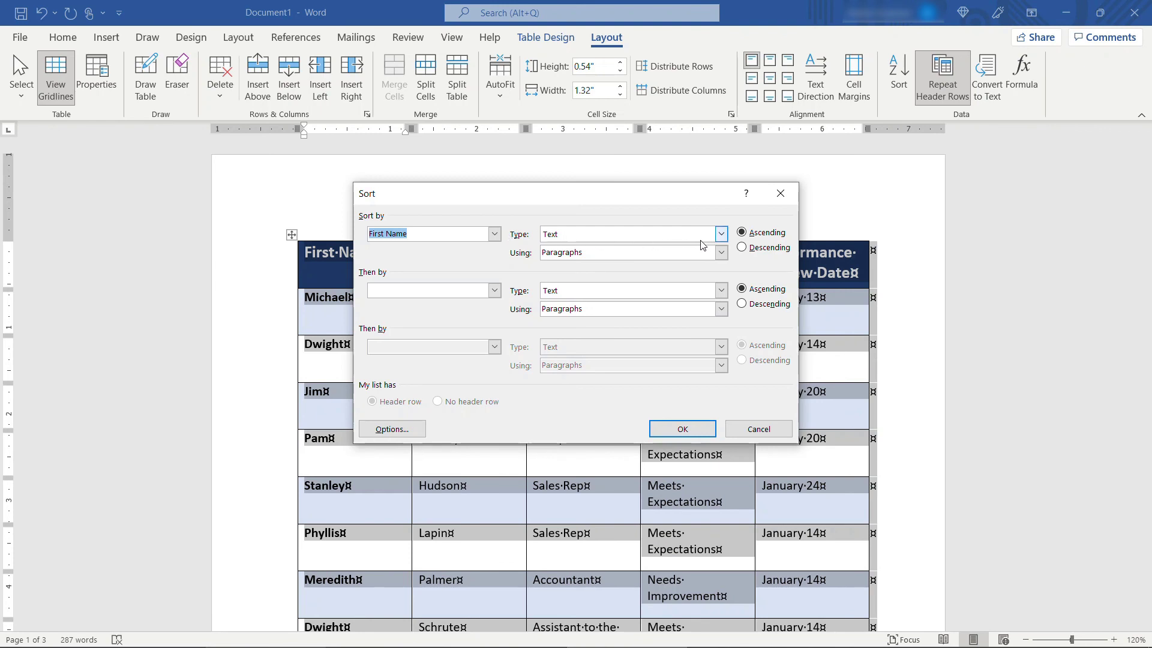
left_click(720, 235)
left_click(720, 234)
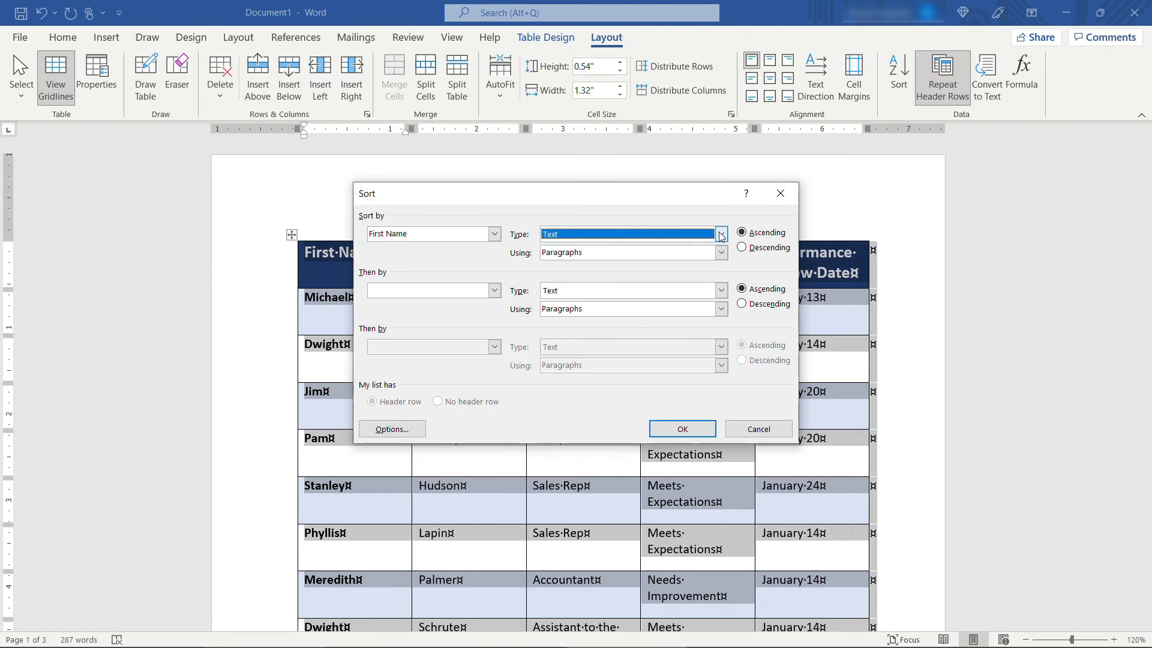
left_click(700, 430)
left_click(373, 304)
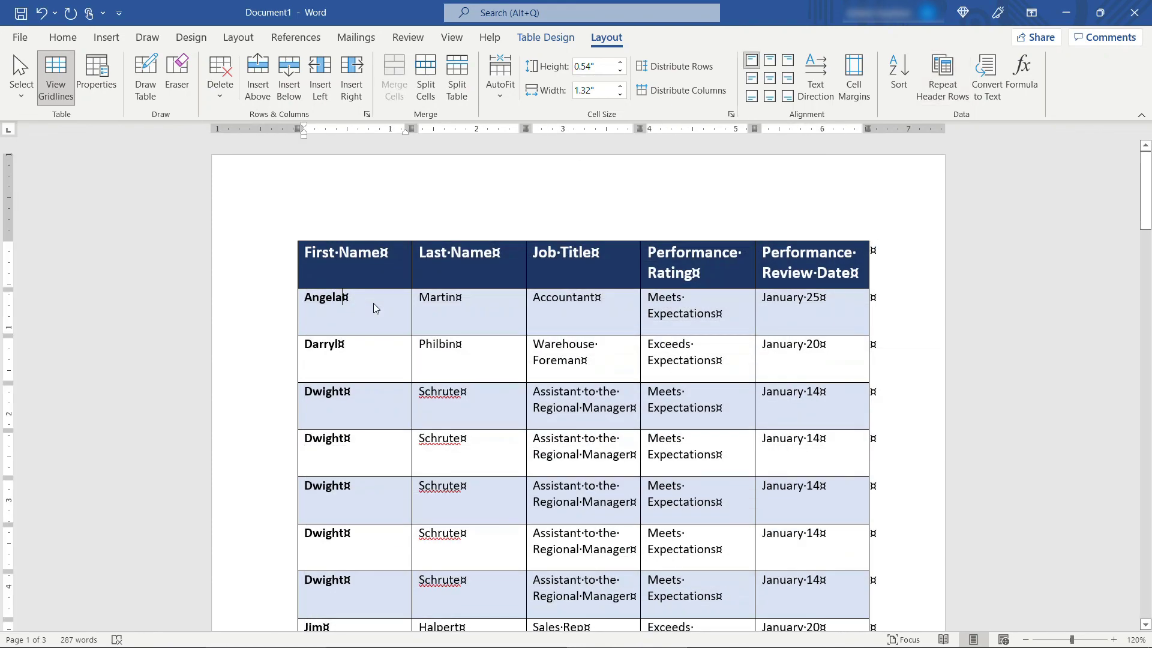
scroll(373, 304, "down", 2)
scroll(375, 304, "down", 3)
scroll(375, 304, "down", 1)
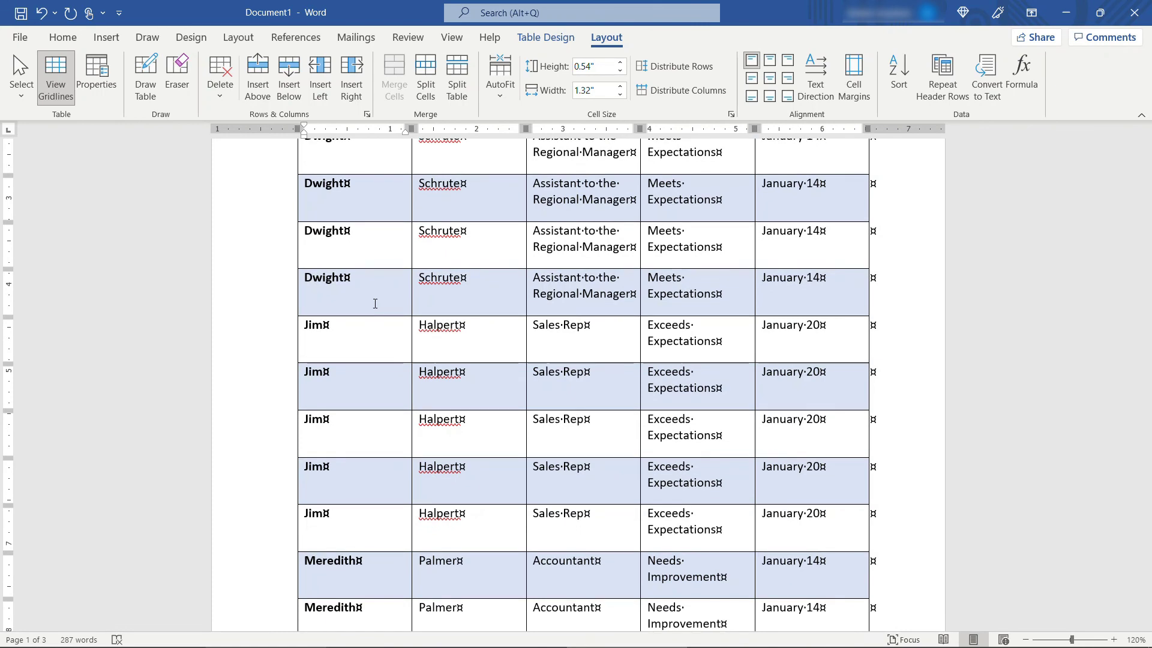